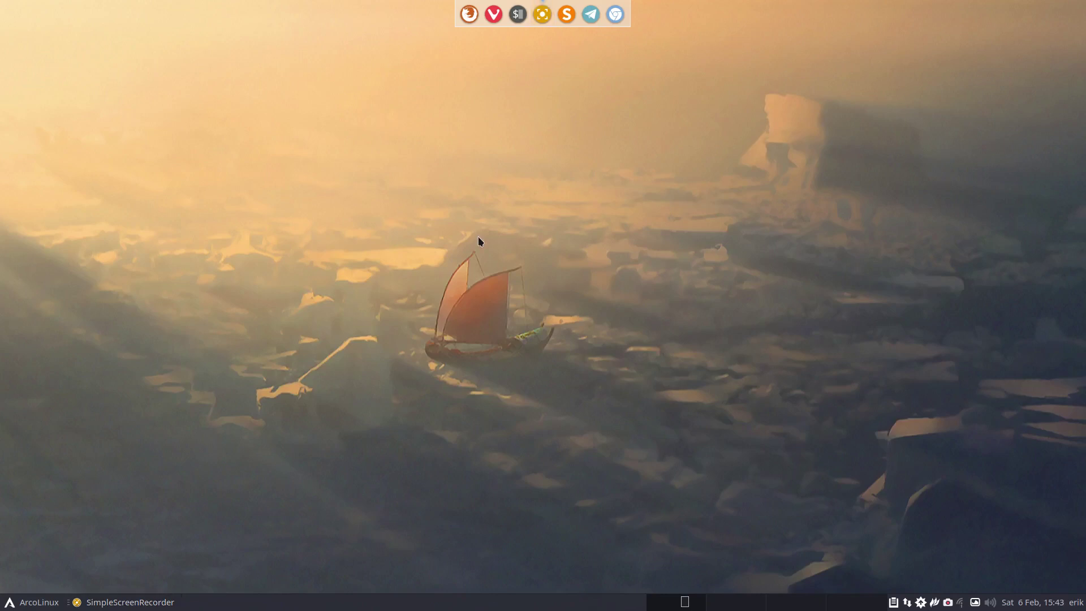
Step: Open a terminal window with Ctrl+Alt+Enter and close it again
key(ctrl+alt+Return)
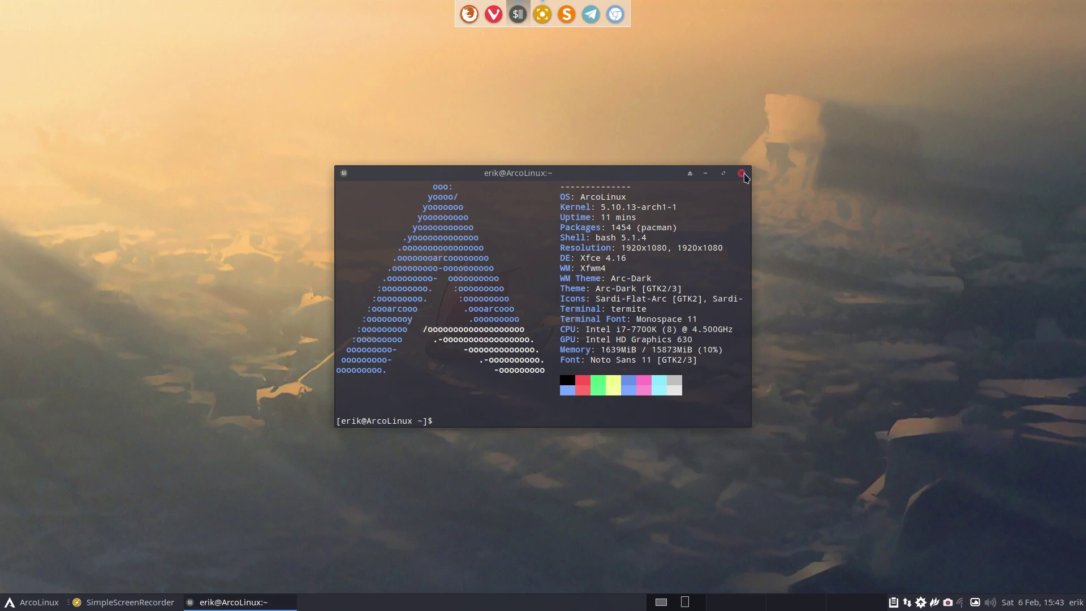
click(742, 174)
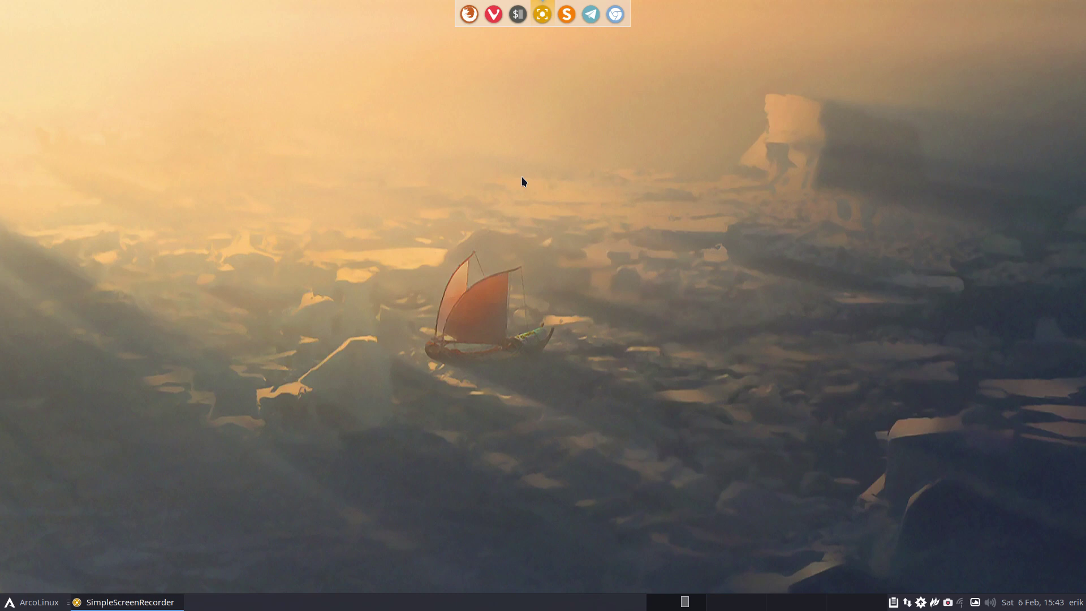
Step: Open Thunar and browse from File System through etc and systemd into /etc/systemd/system
key(super+shift+Return)
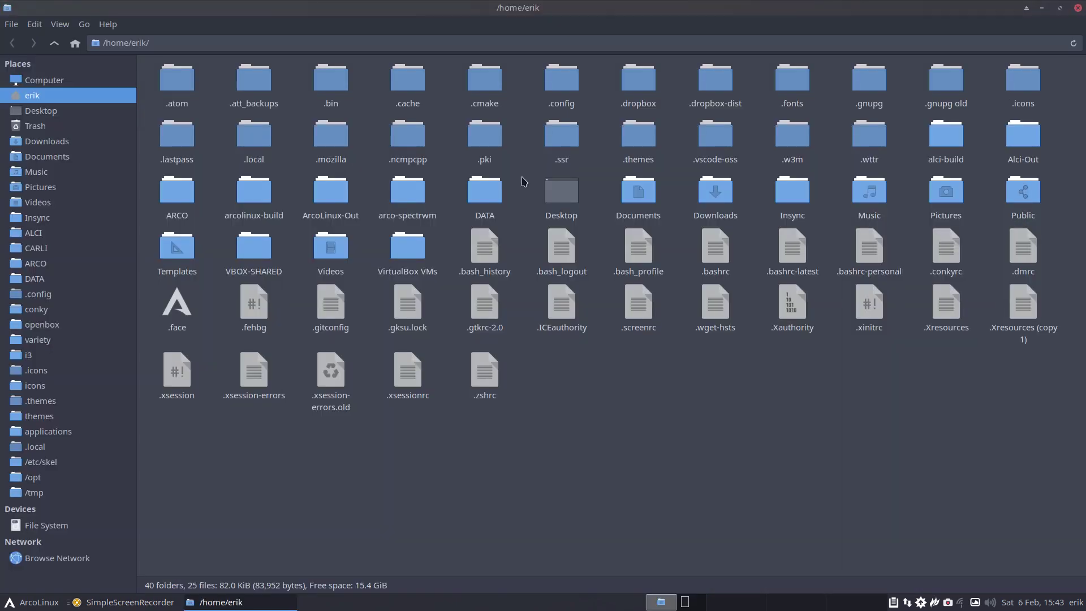
click(64, 81)
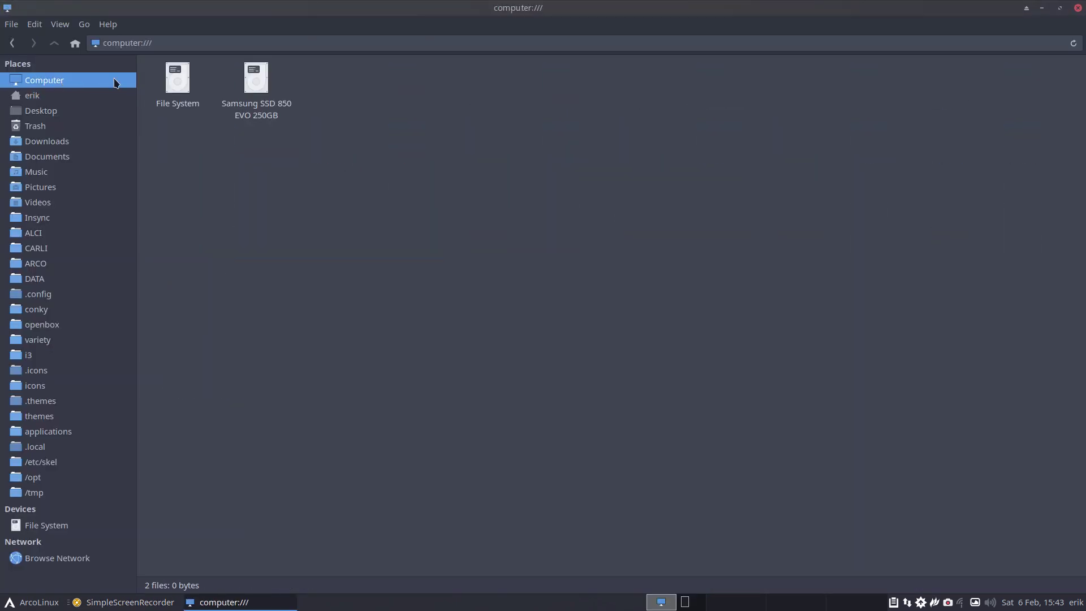
double_click(178, 79)
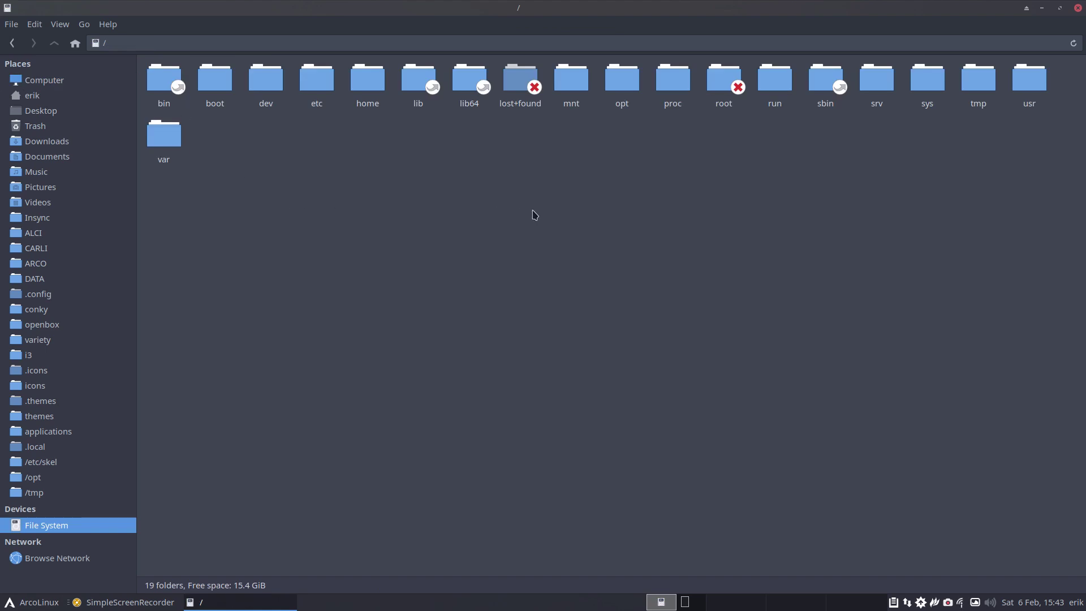
click(322, 78)
double_click(322, 77)
text(ssy)
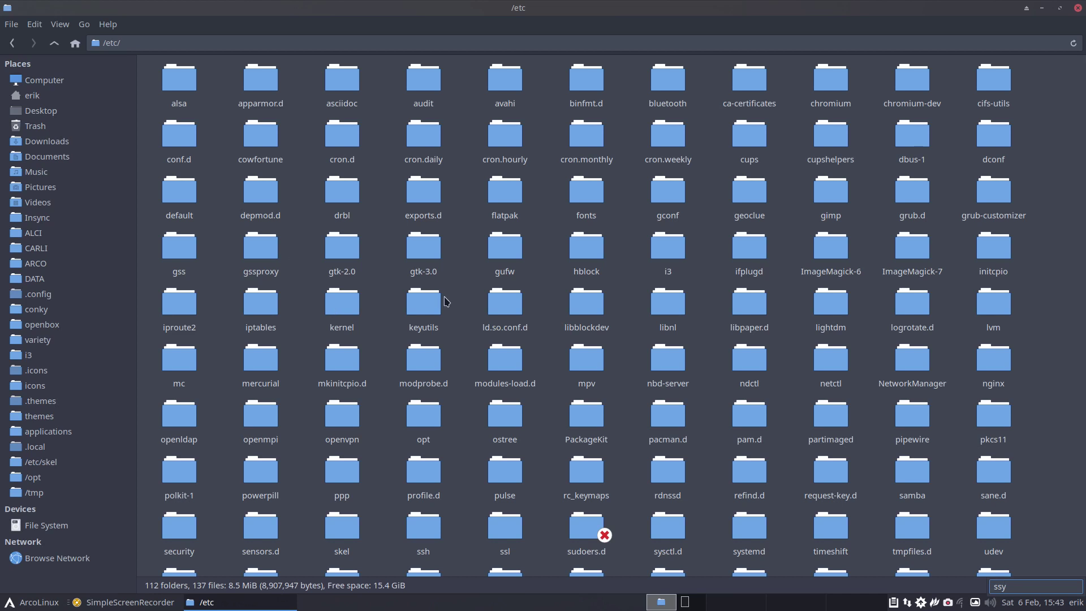
click(1057, 500)
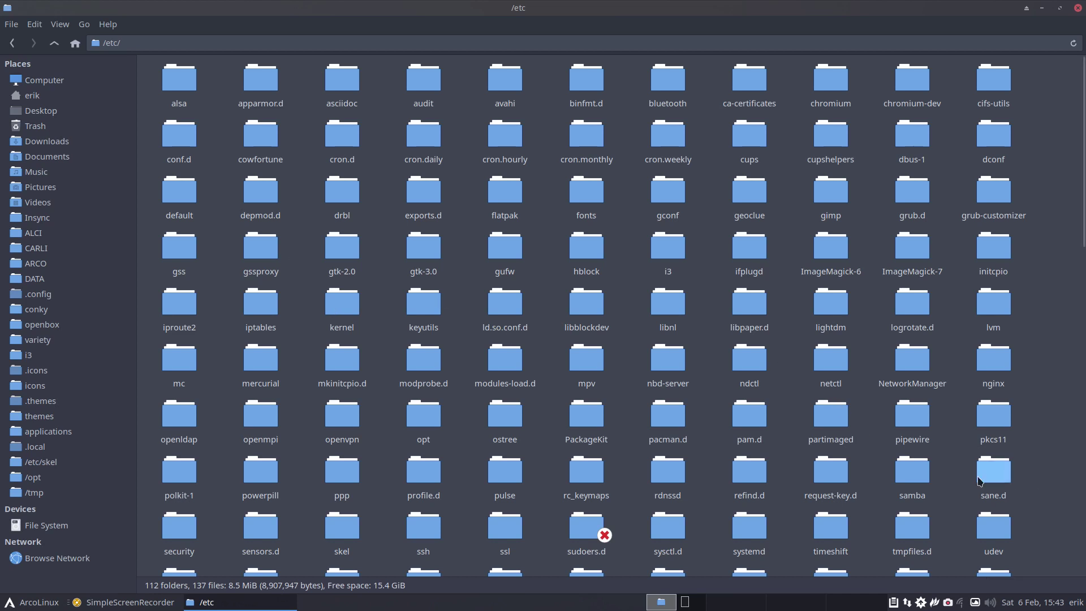
text(syste)
double_click(759, 539)
double_click(261, 81)
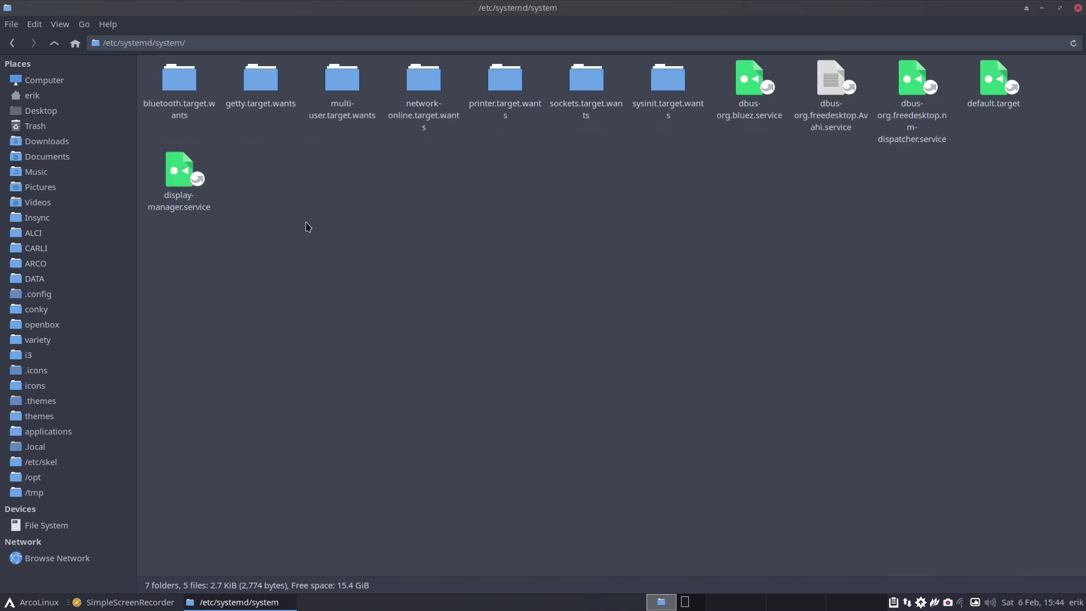
Step: Check the display-manager.service and default.target link targets, then paste the system folder onto the Desktop
click(180, 173)
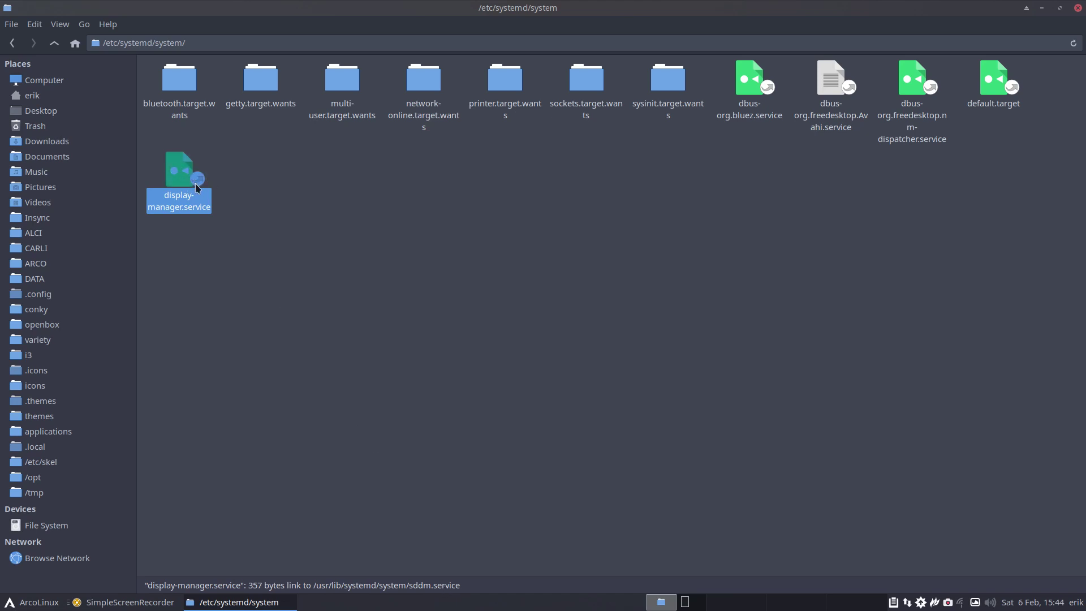
click(982, 90)
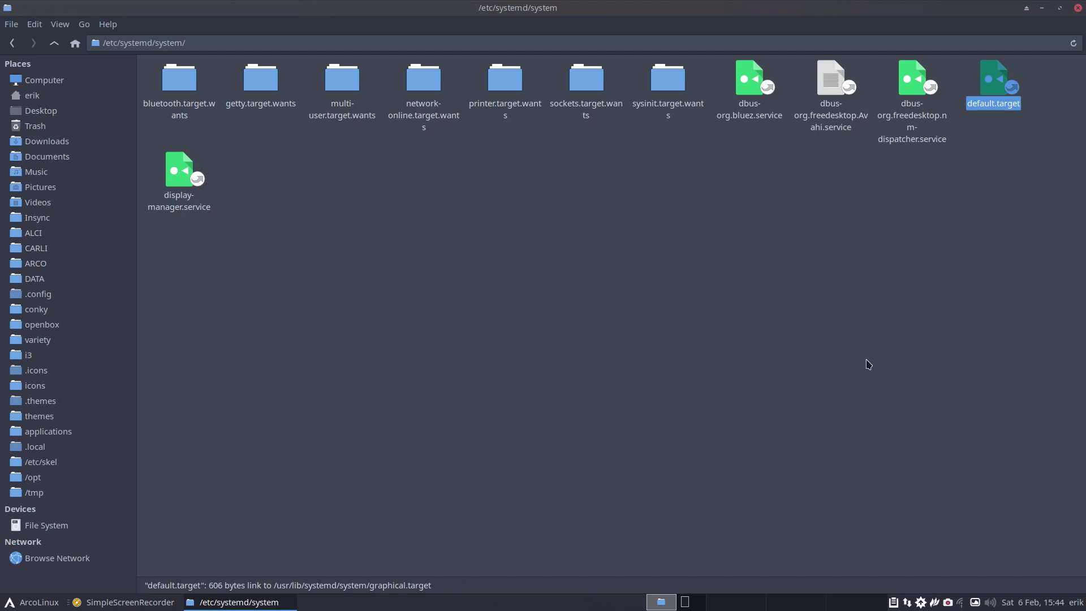
click(54, 50)
click(298, 225)
click(264, 84)
click(85, 111)
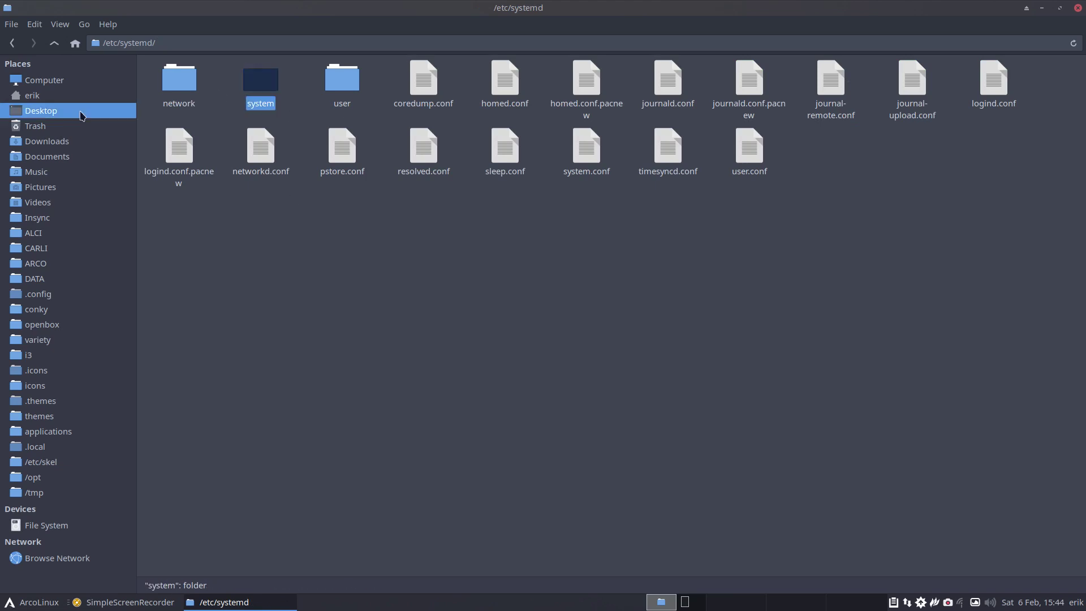
key(ctrl+v)
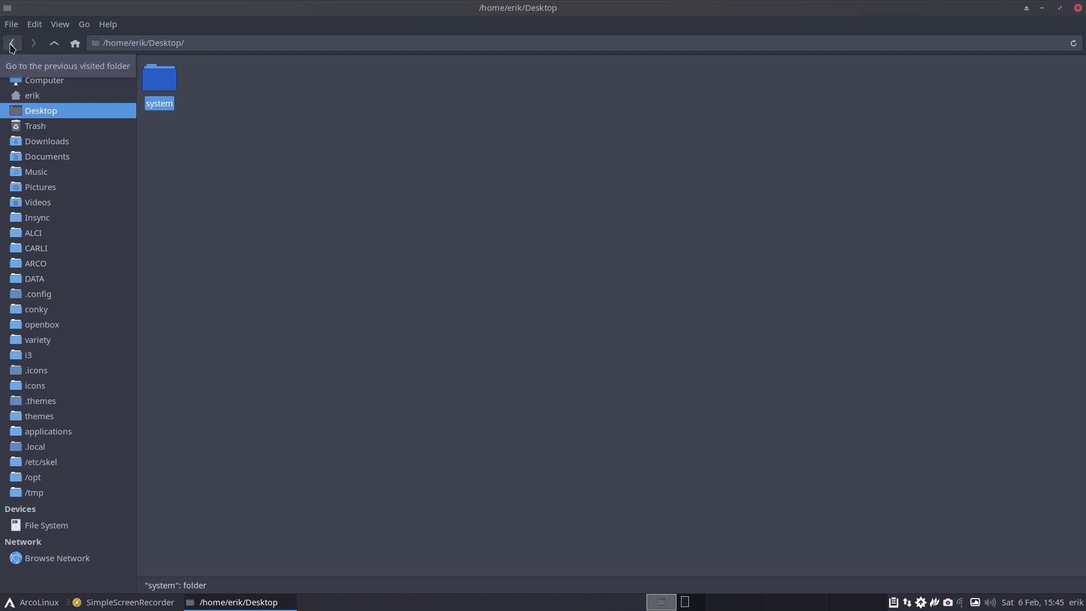
Step: Run 'systemctl status avahi-daemon.service' in a new terminal
click(12, 44)
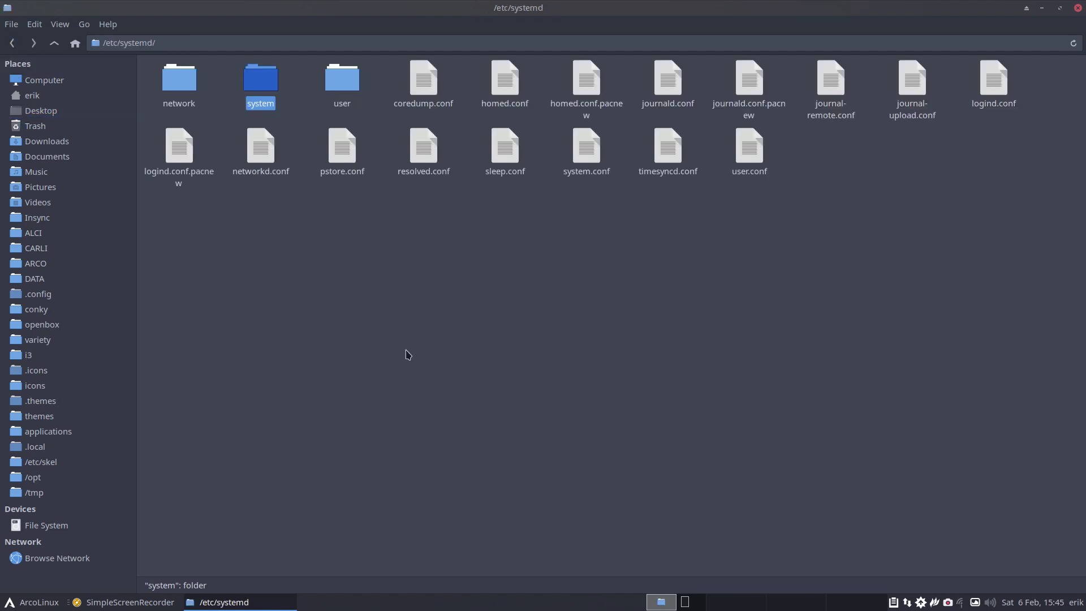
key(super+Return)
text(sudo)
key(BackSpace)
key(BackSpace)
key(BackSpace)
text(ystemctl t)
text(tatus ava)
key(Tab)
key(Tab)
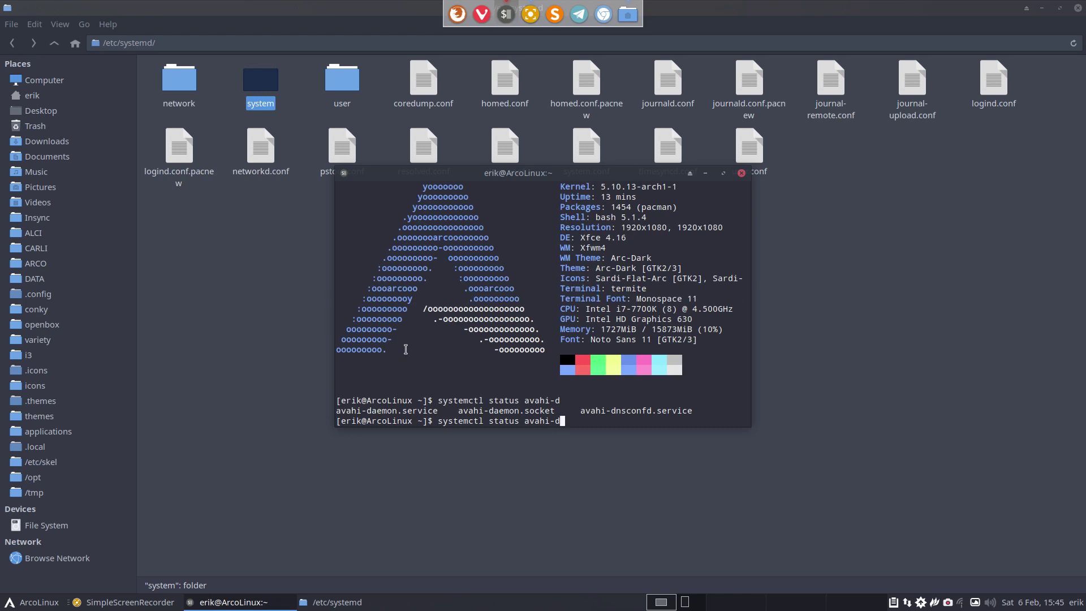
text(aemon.se)
key(Tab)
key(Return)
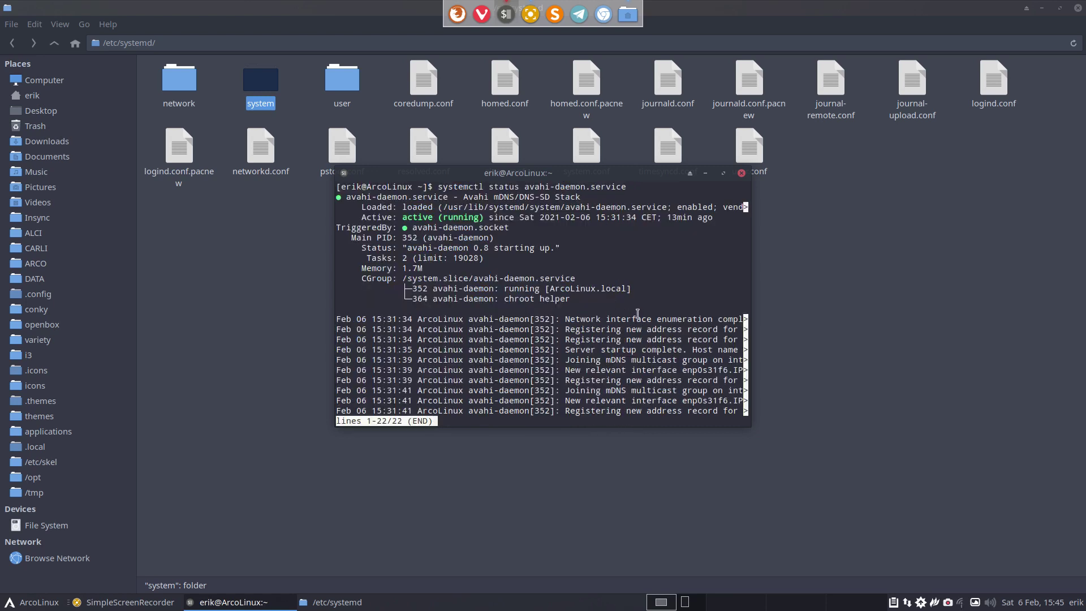
text(q)
text(sudo p)
text(acman -re)
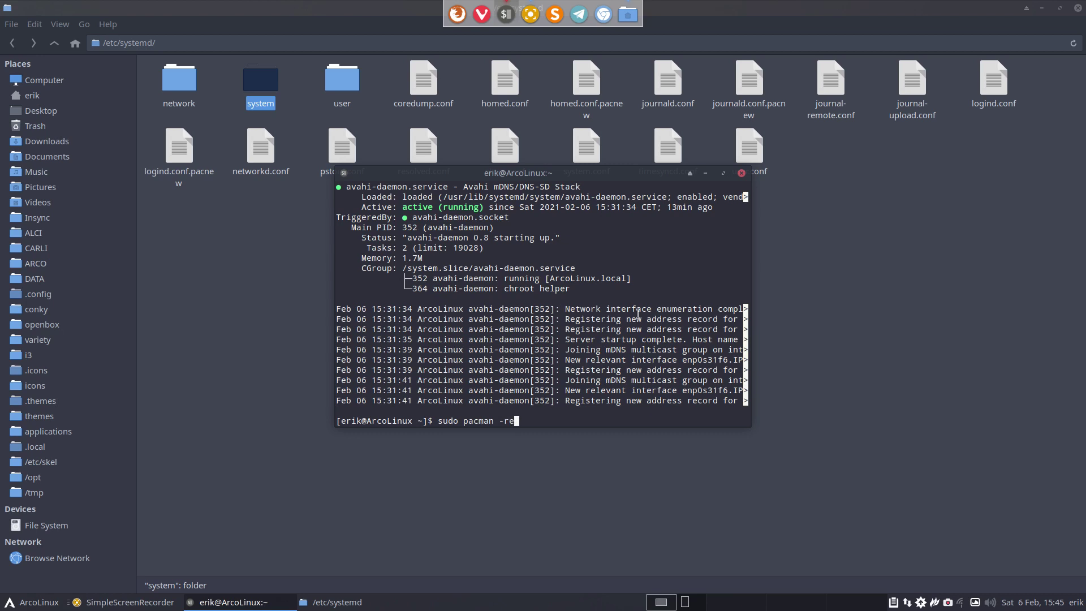
Step: Try removing avahi with 'sudo pacman -Rs avahi'; it fails on dependencies
key(BackSpace)
text(R aavahi)
key(Return)
key(Return)
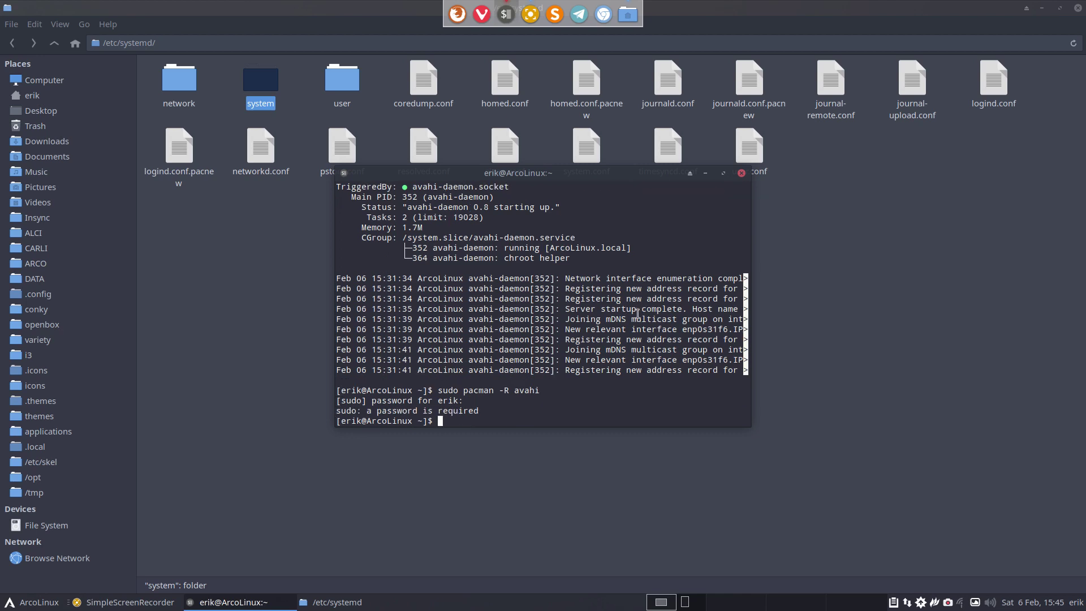
key(Up)
key(Left)
key(Left)
key(Left)
key(Left)
key(Left)
key(Left)
text(s)
key(Return)
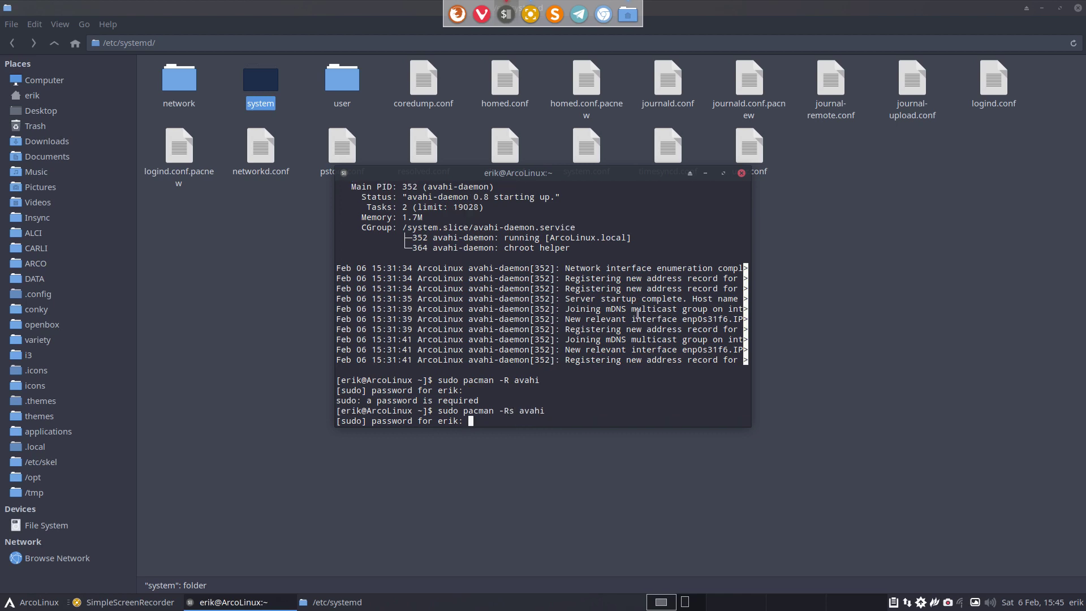
key(Return)
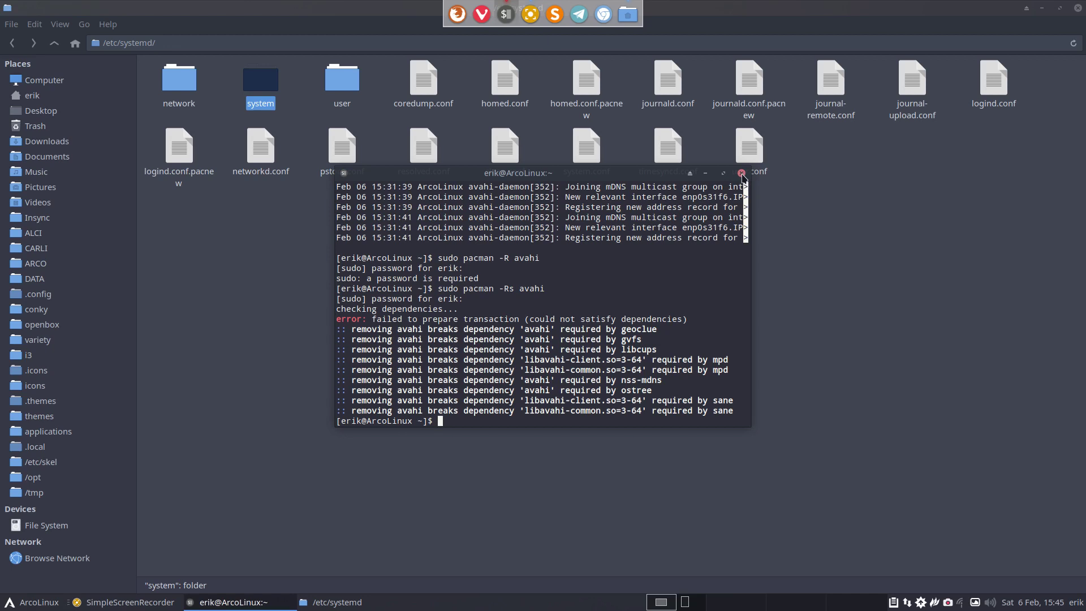
Step: Search the Desktop system folder for 'avah' in Catfish
click(742, 174)
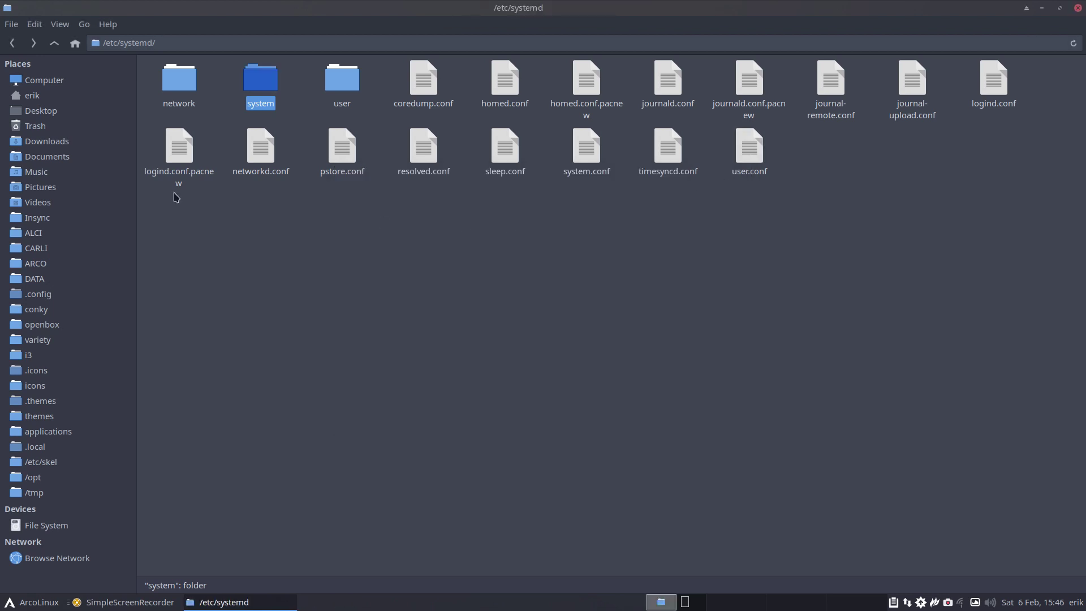
click(51, 111)
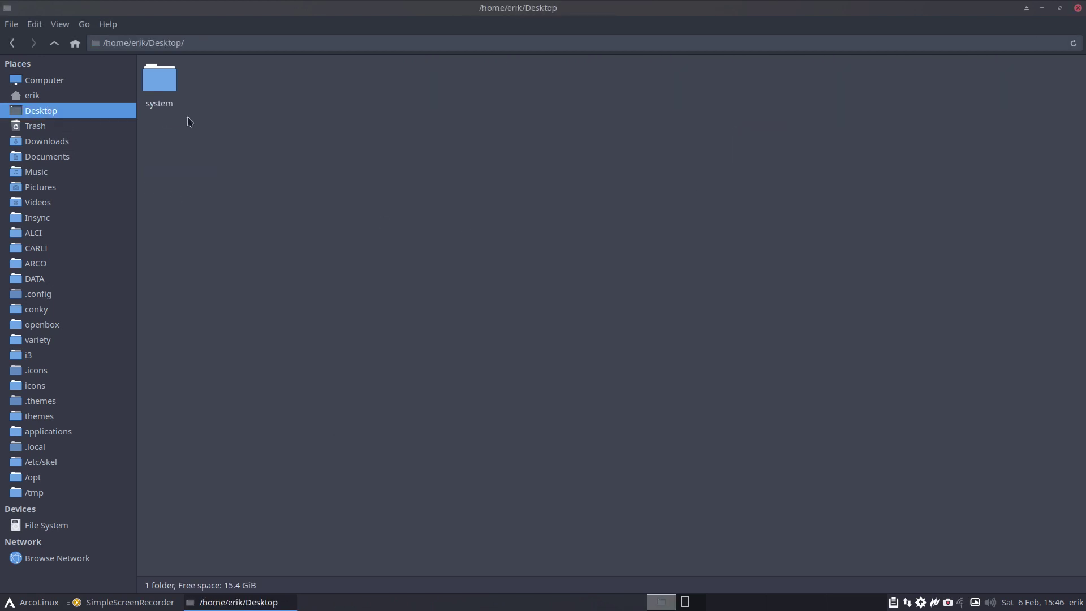
click(165, 89)
double_click(165, 89)
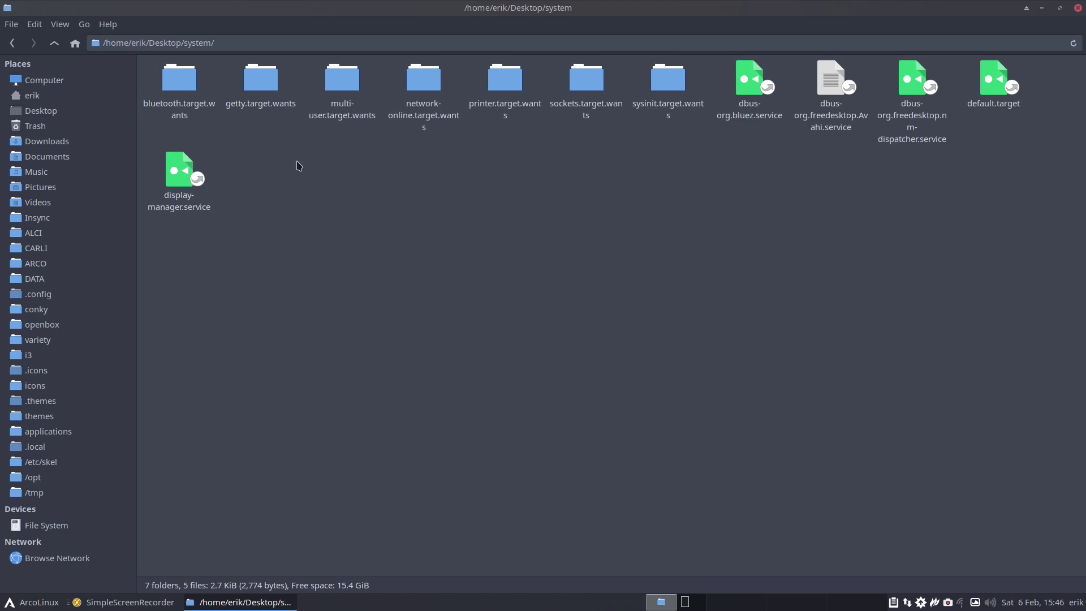
right_click(532, 172)
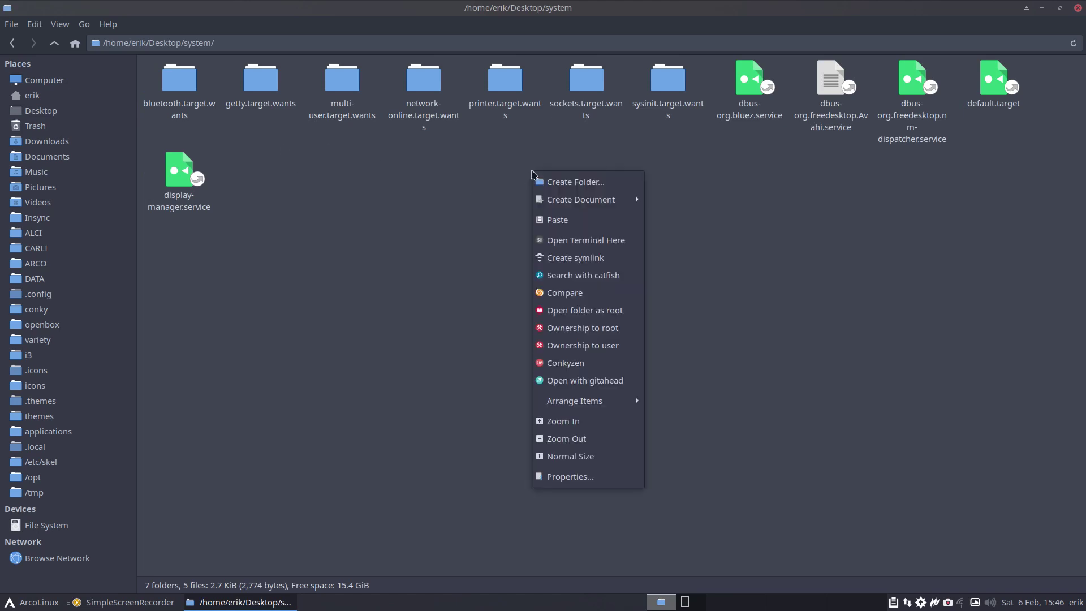
click(582, 276)
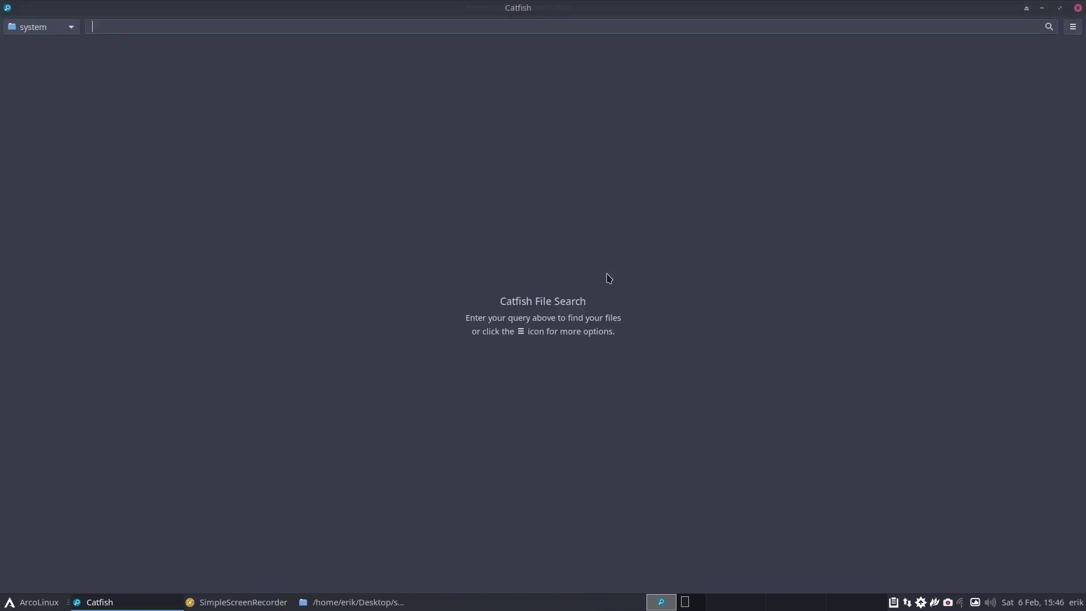
text(av)
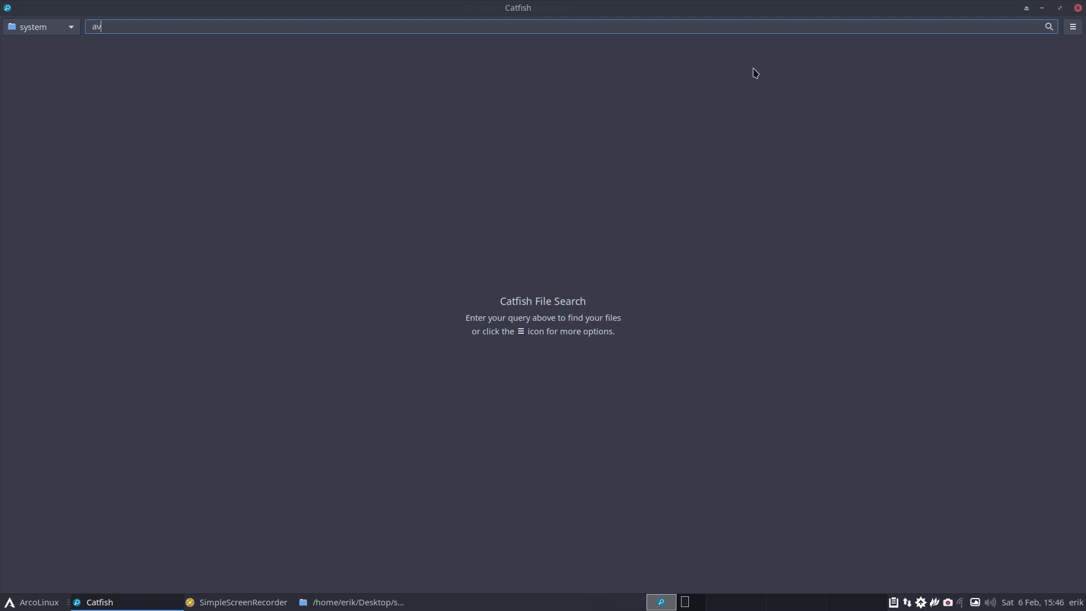
text(ahj)
key(Return)
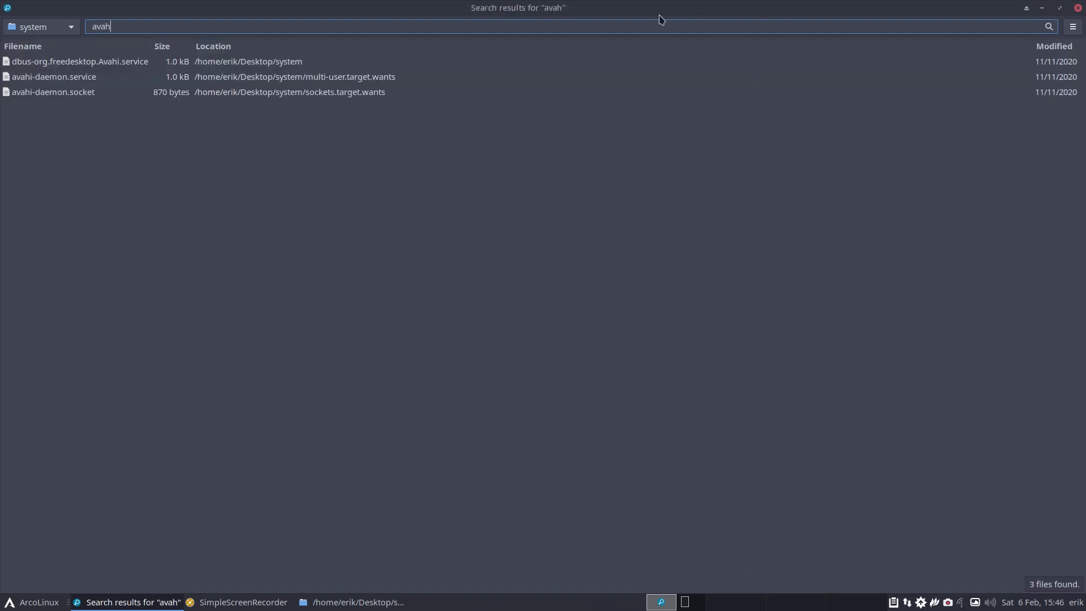
Step: Resize the results window and copy the location of avahi-daemon.socket
drag(651, 19, 584, 130)
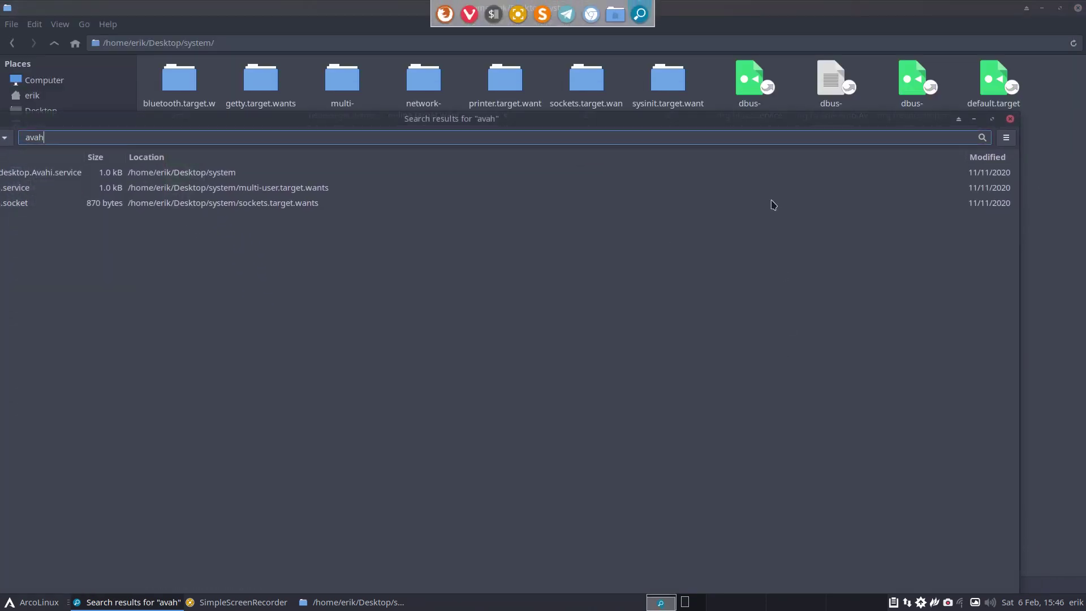
mouse_move(812, 402)
mouse_down()
mouse_move(159, 299)
mouse_move(218, 297)
mouse_up()
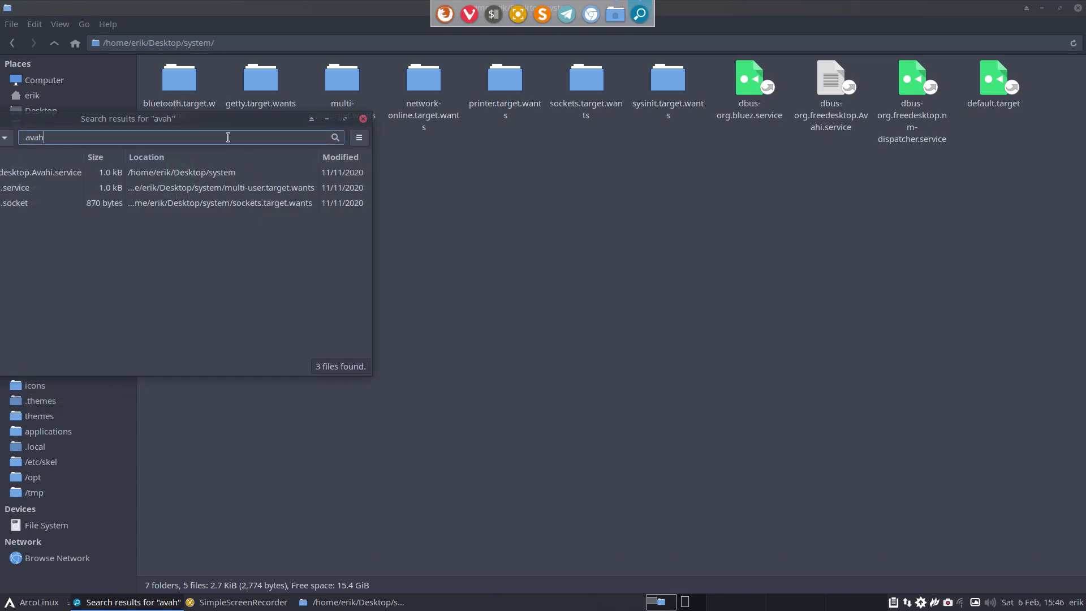
drag(227, 136, 733, 186)
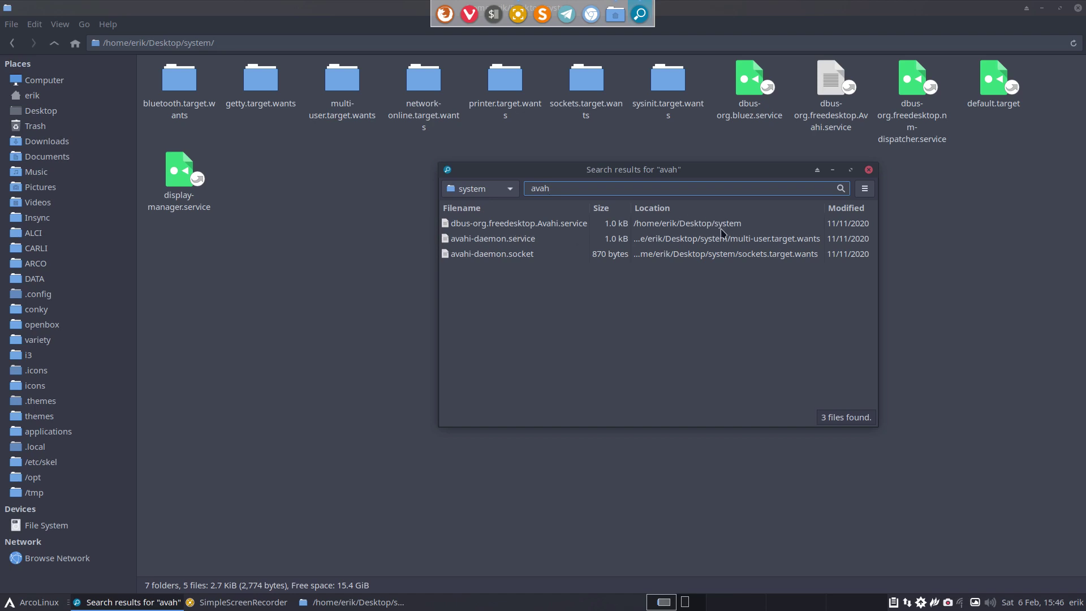
click(535, 227)
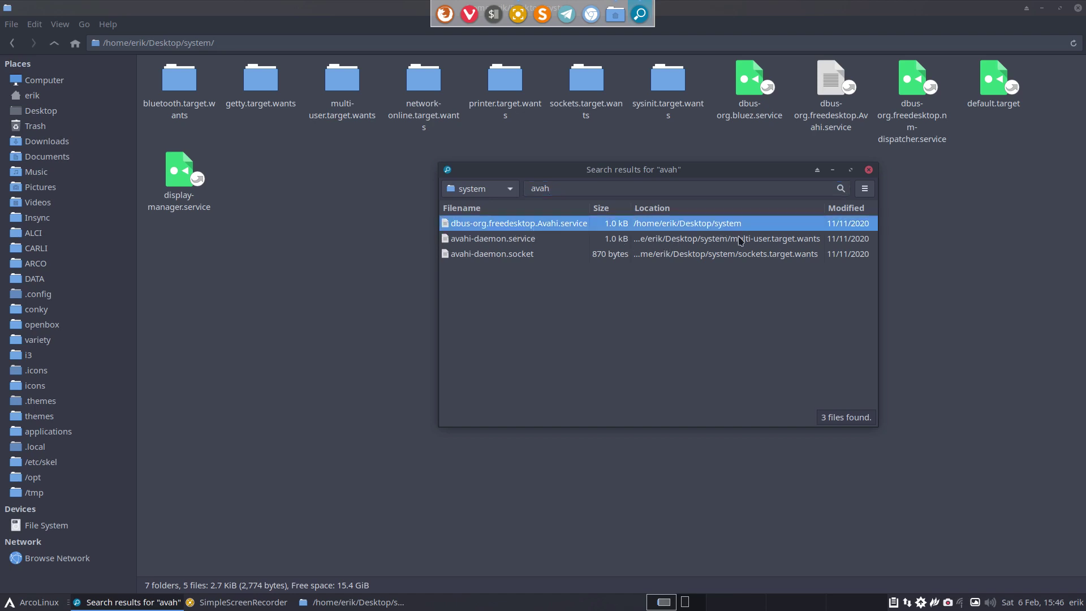
click(560, 244)
click(764, 259)
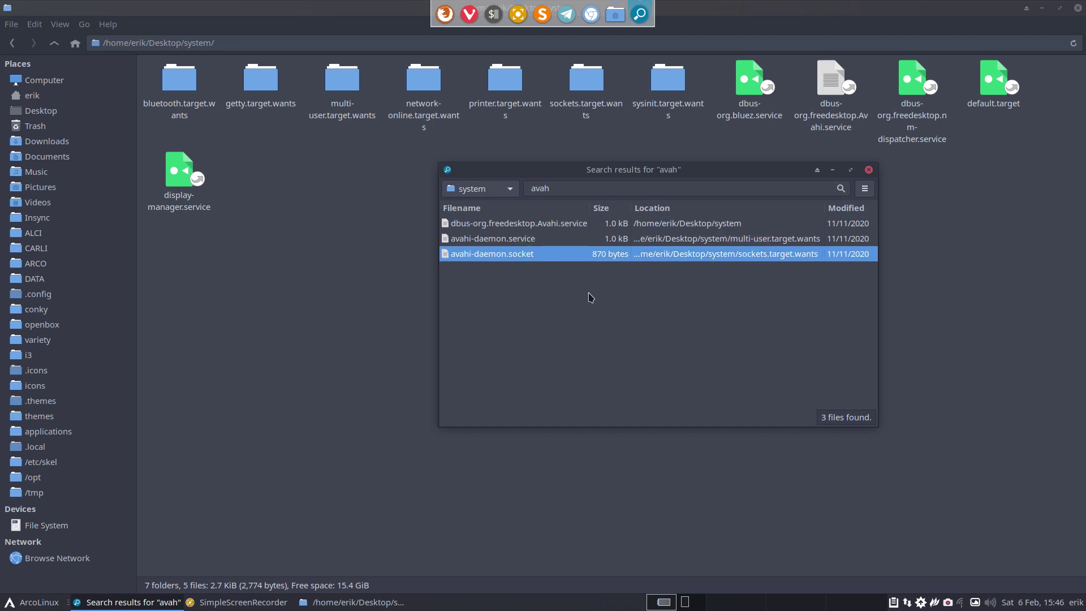
right_click(519, 259)
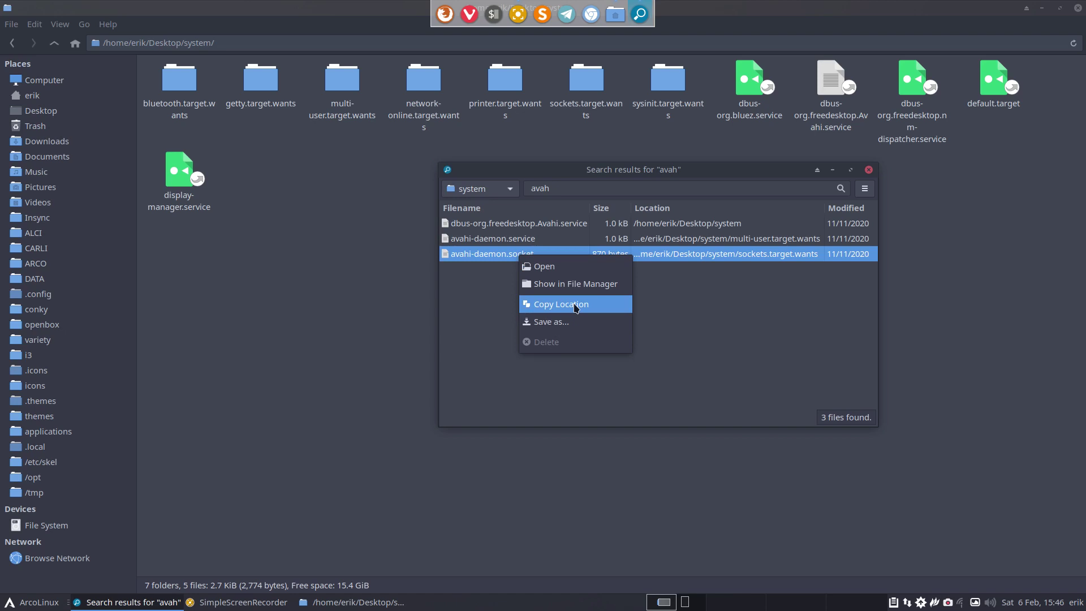
click(611, 306)
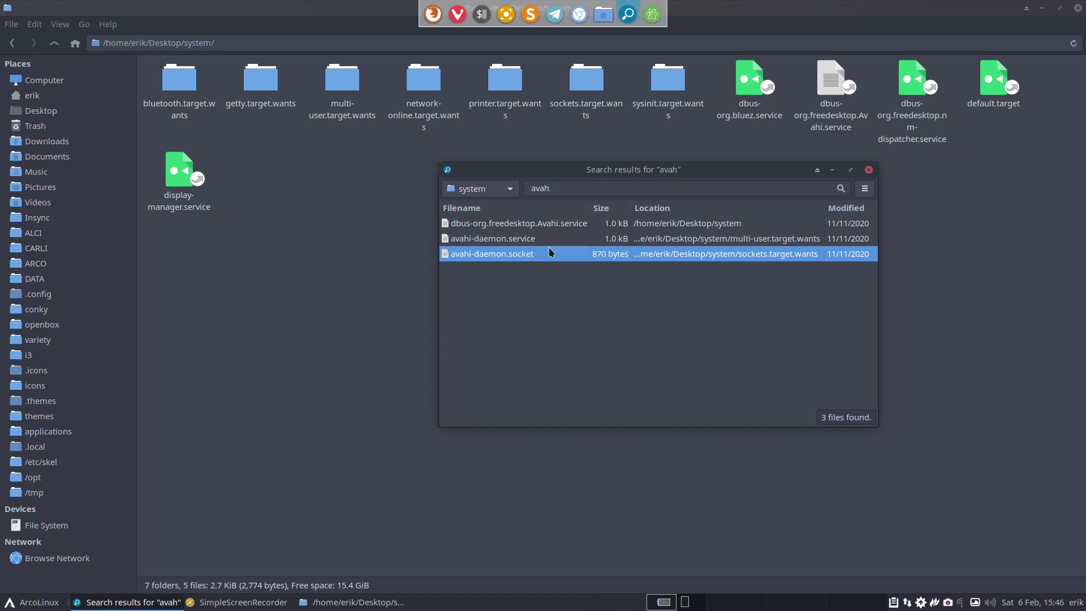
drag(618, 177, 975, 153)
Step: Open avahi-daemon.socket in Atom, read it, and close the editor
double_click(850, 230)
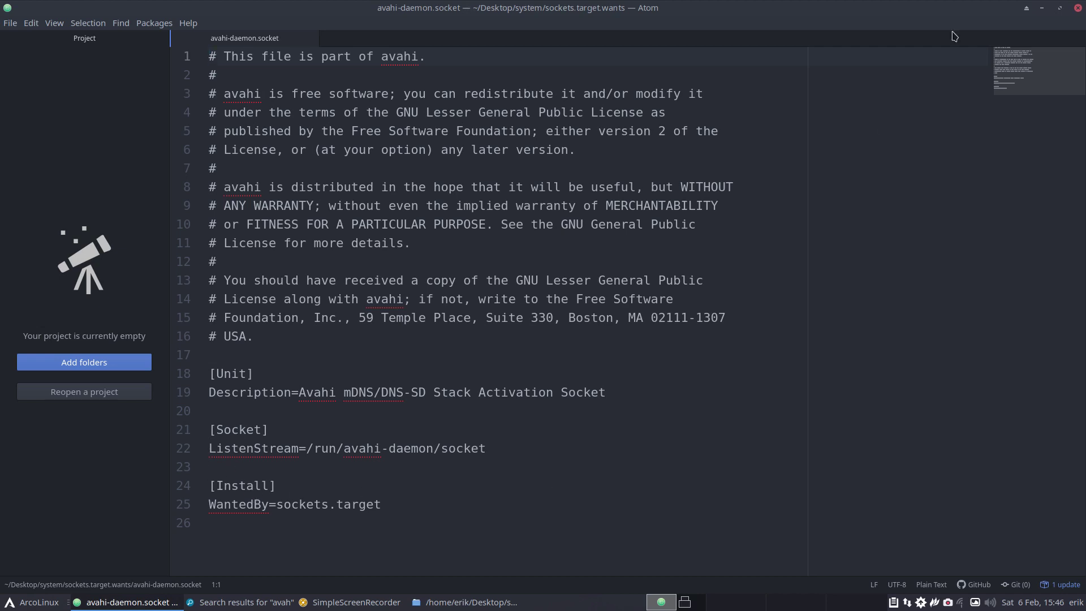
click(1078, 9)
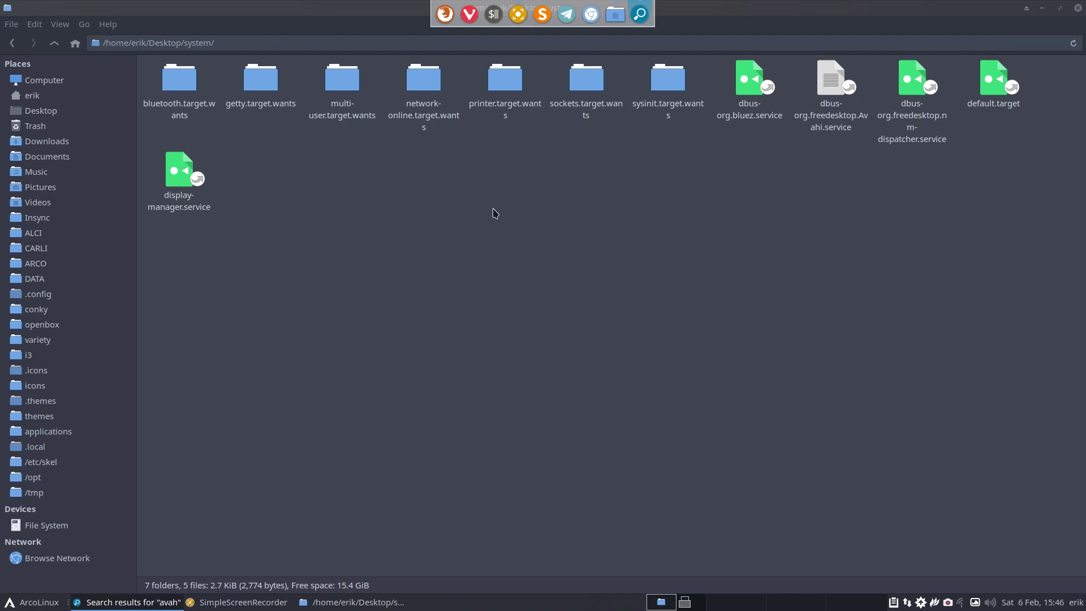
Step: Copy the alci-iso-dev folder from ALCI onto the Desktop
click(57, 235)
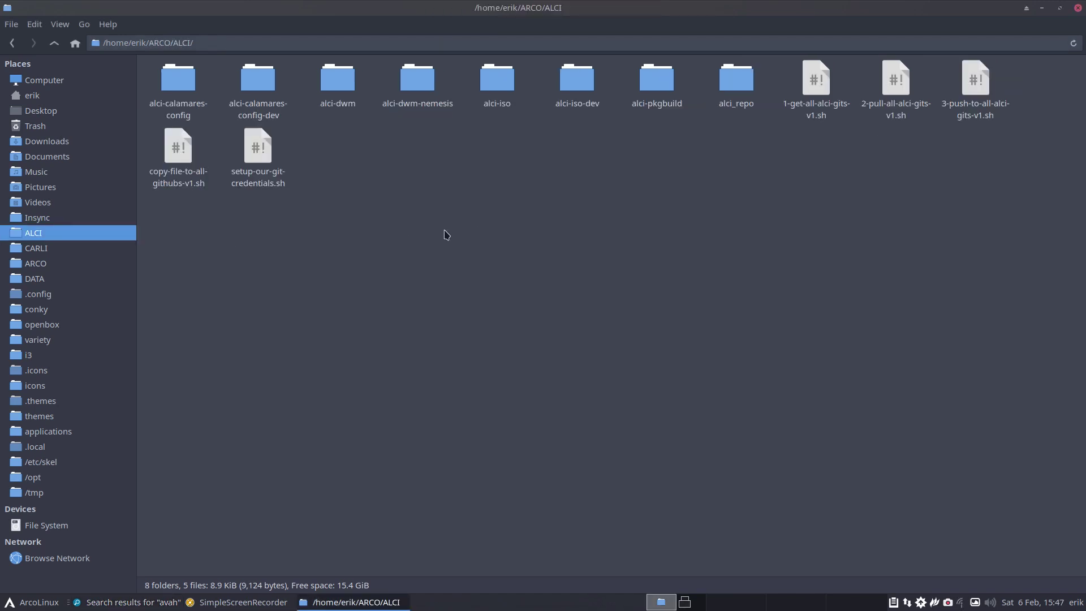
click(580, 92)
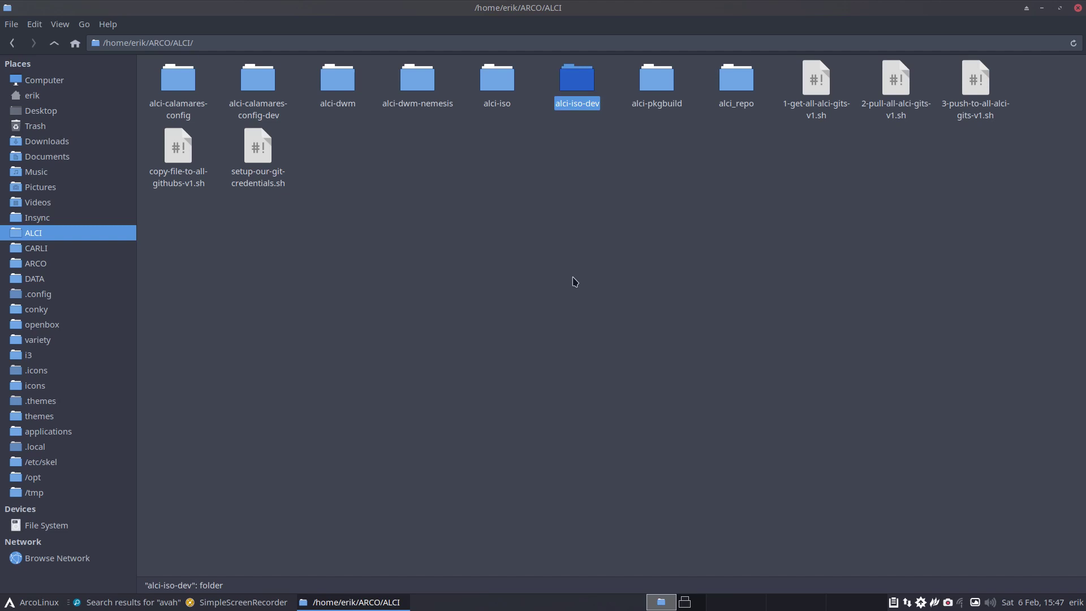
click(85, 113)
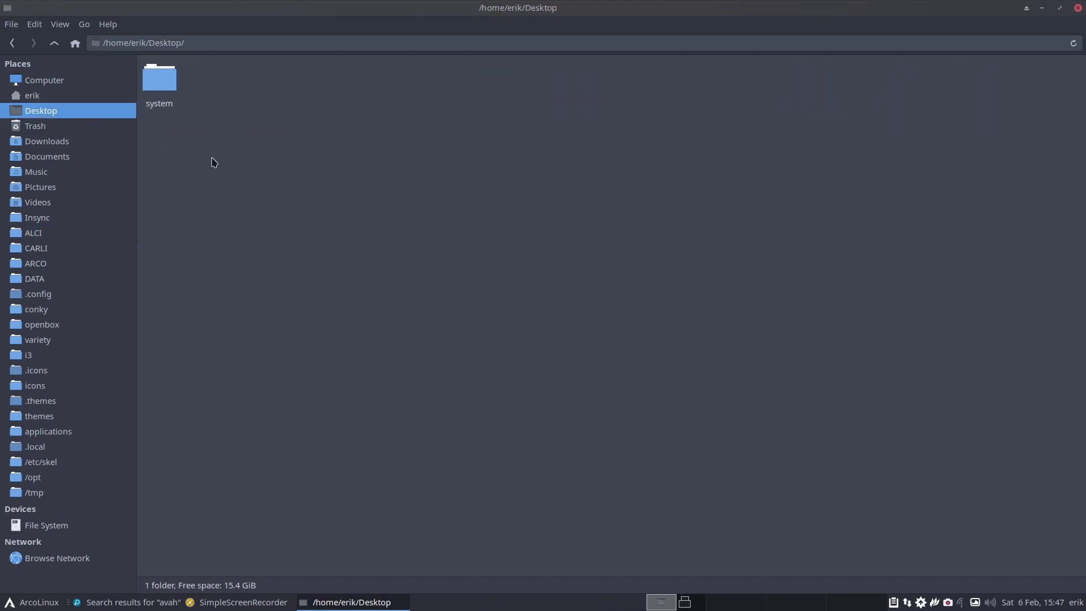
key(ctrl+v)
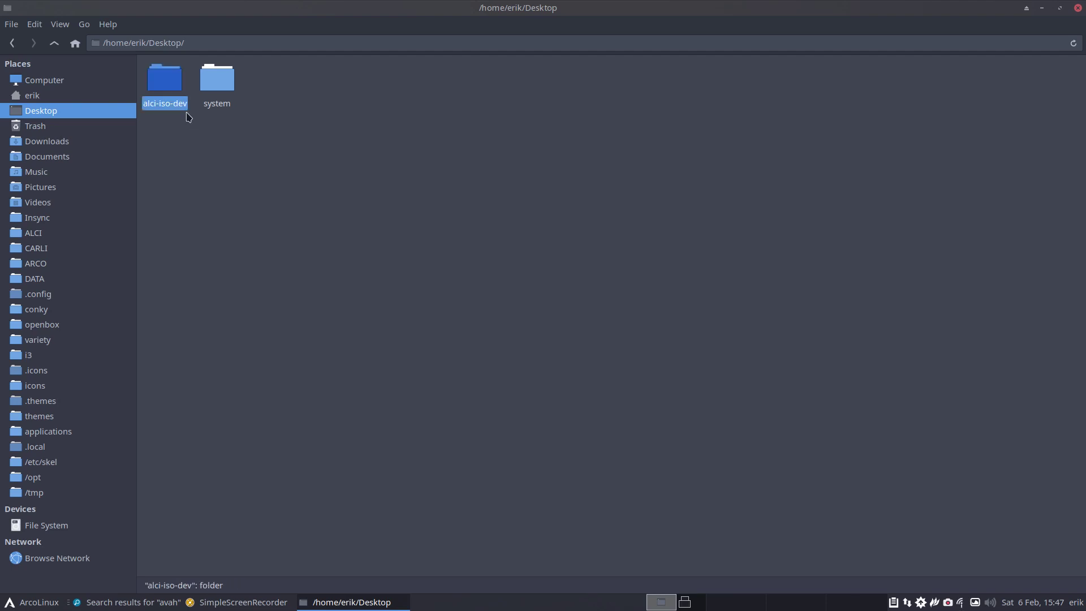
Step: Browse the Desktop copy into archiso/airootfs/etc/systemd
double_click(170, 89)
double_click(246, 80)
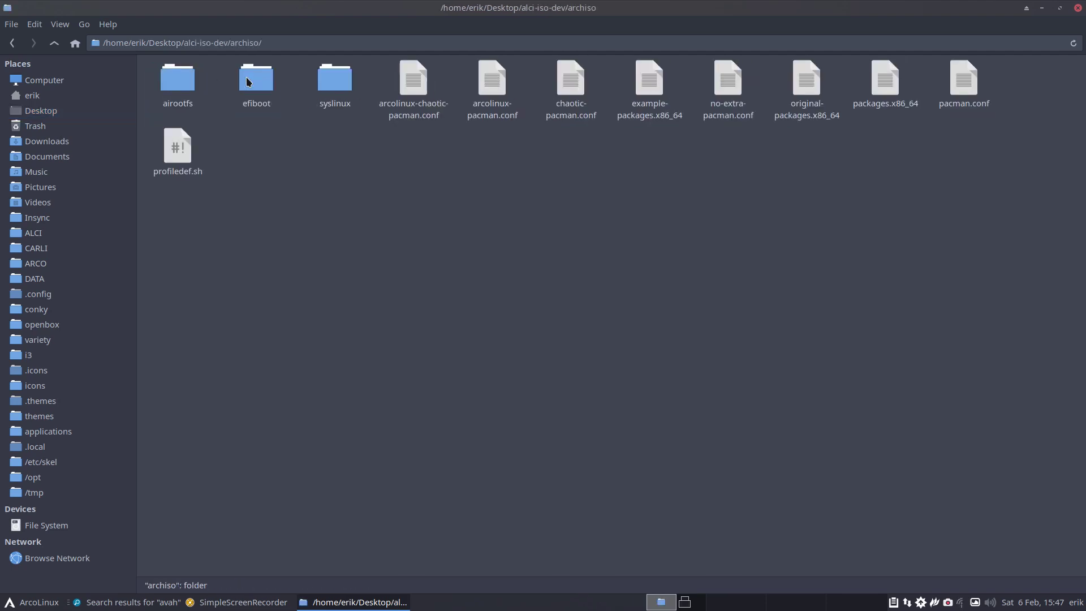
double_click(174, 78)
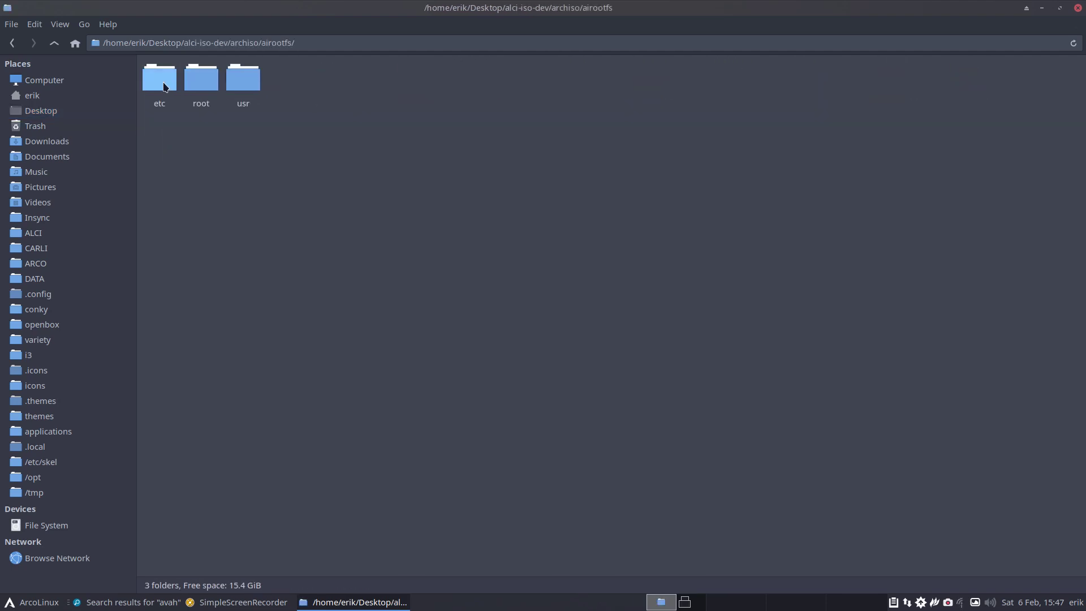
double_click(166, 85)
double_click(799, 85)
Step: Tile the ISO's systemd/system window left and a Desktop/system window right
double_click(365, 100)
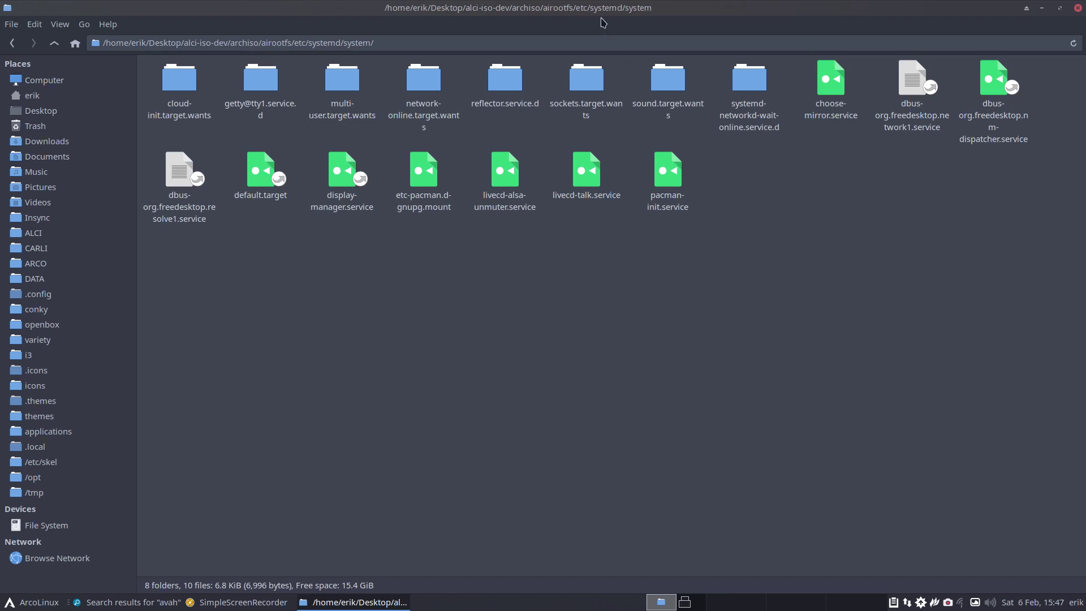
mouse_move(604, 26)
mouse_down()
mouse_move(553, 101)
mouse_move(157, 205)
mouse_move(2, 221)
mouse_up()
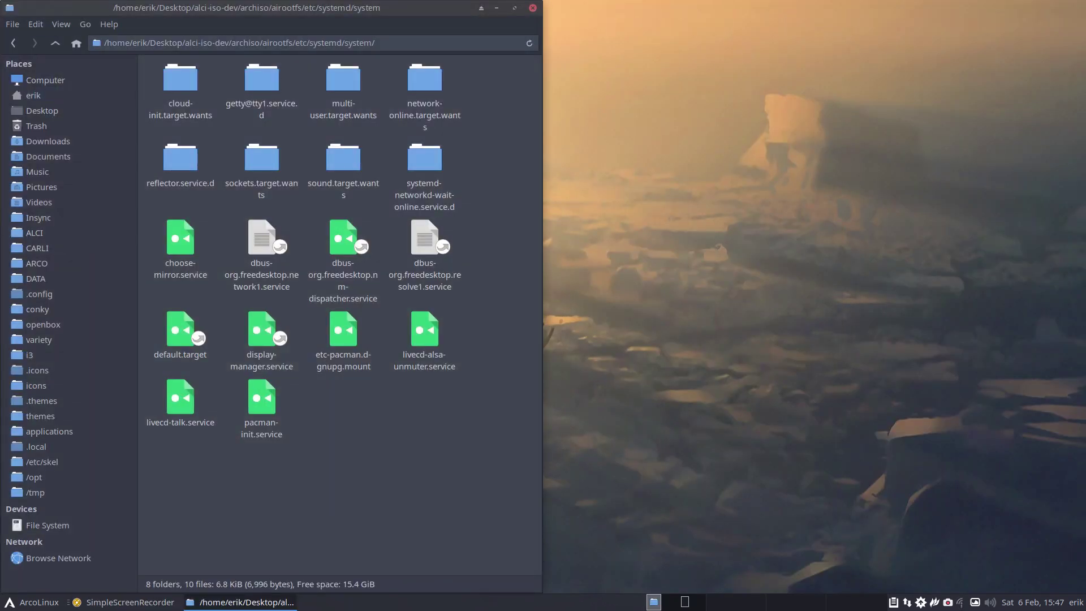
key(super+shift+Return)
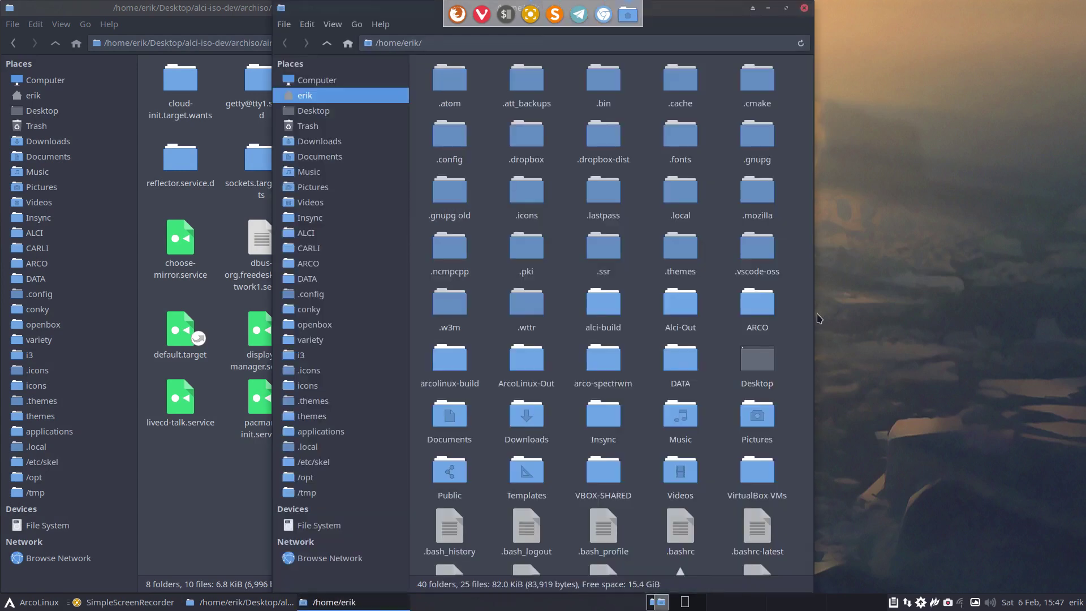
click(333, 115)
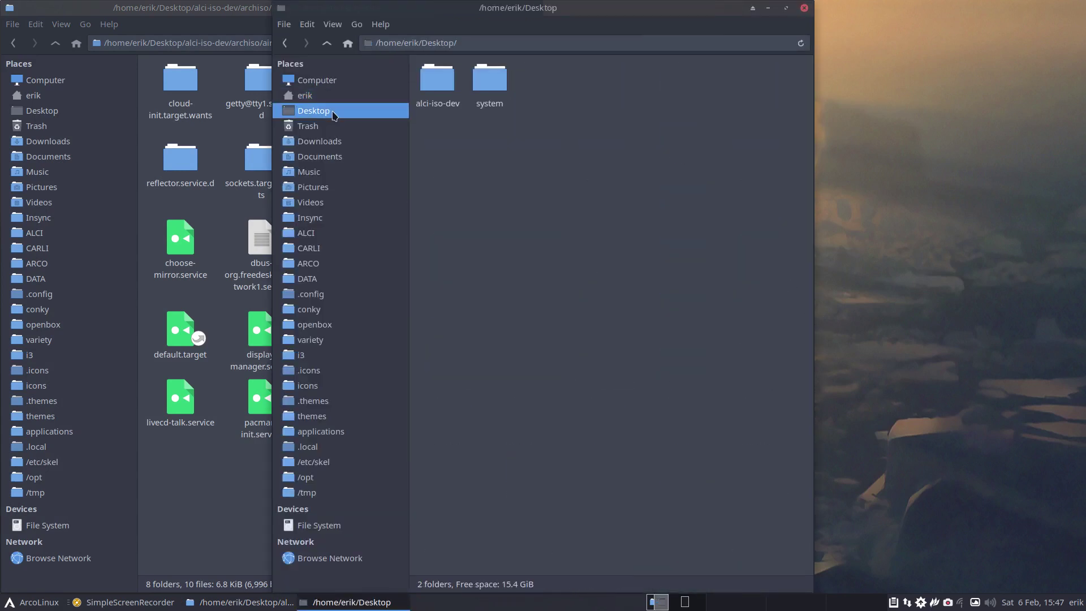
click(490, 88)
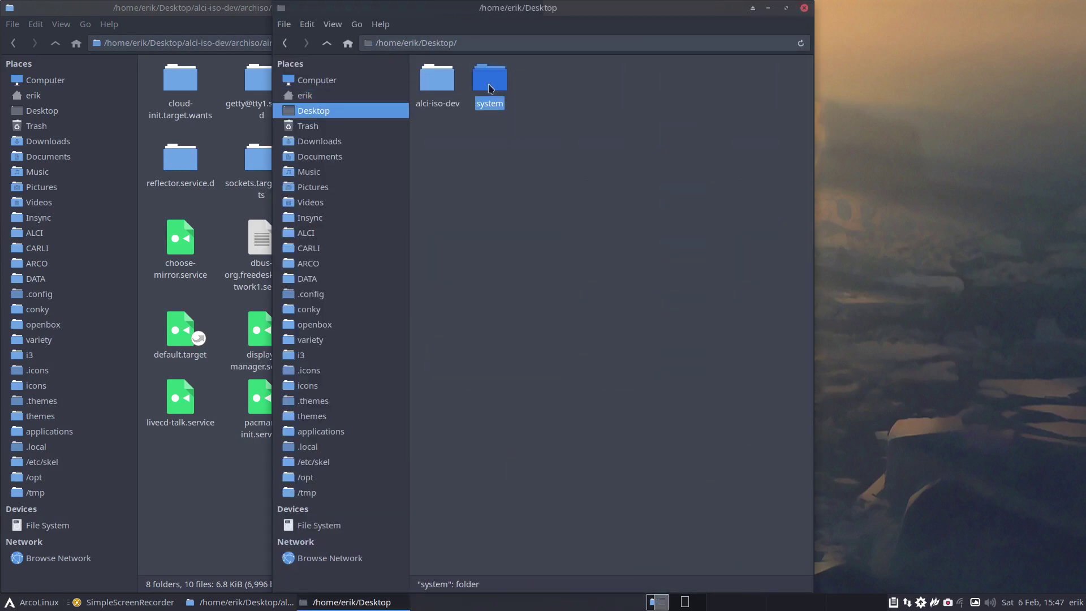
double_click(489, 79)
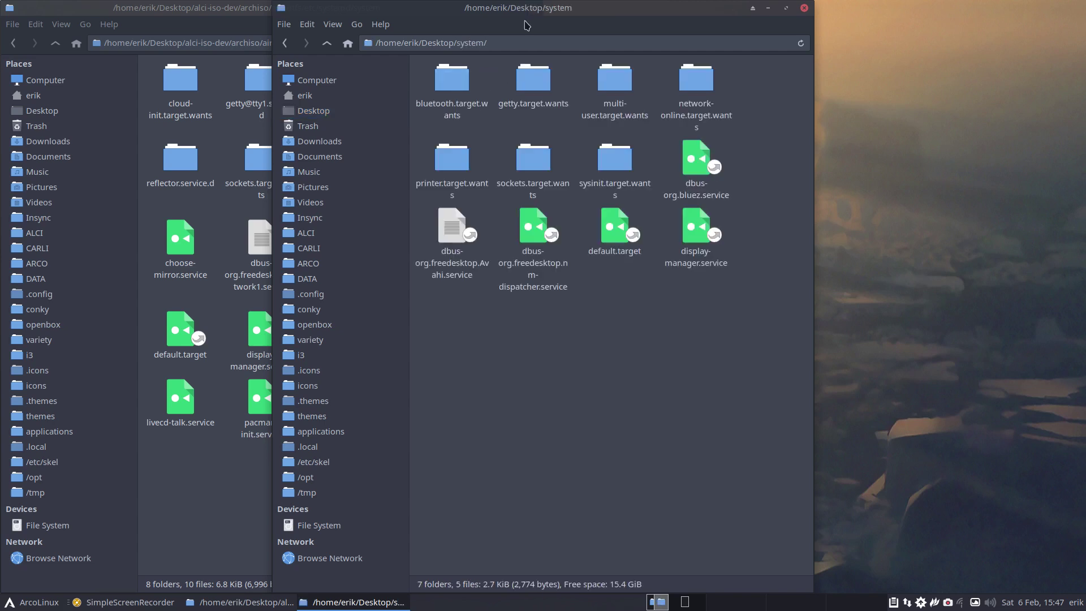
mouse_move(531, 14)
mouse_down()
mouse_move(968, 227)
mouse_move(1085, 230)
mouse_up()
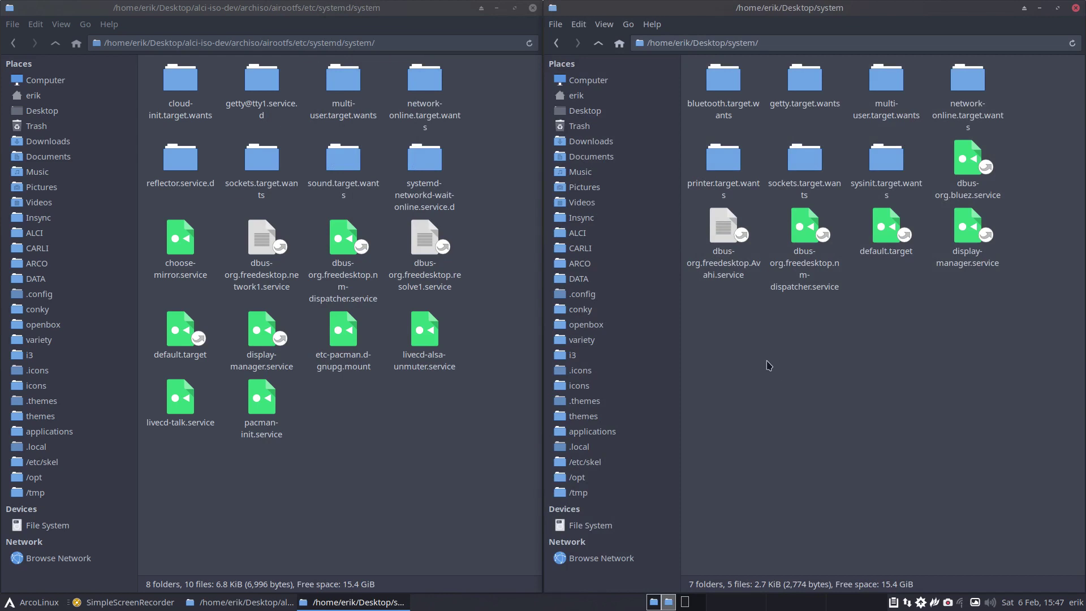
Step: Copy dbus-org.freedesktop.Avahi.service from the Desktop system folder into the ISO's systemd/system
click(722, 232)
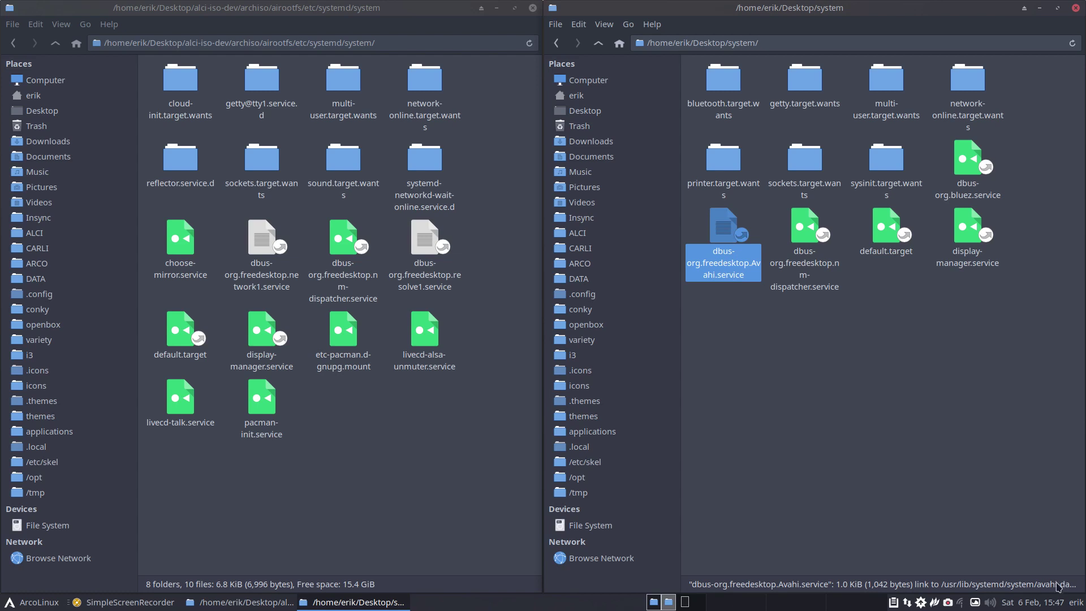
click(812, 513)
click(728, 223)
click(394, 406)
key(ctrl+v)
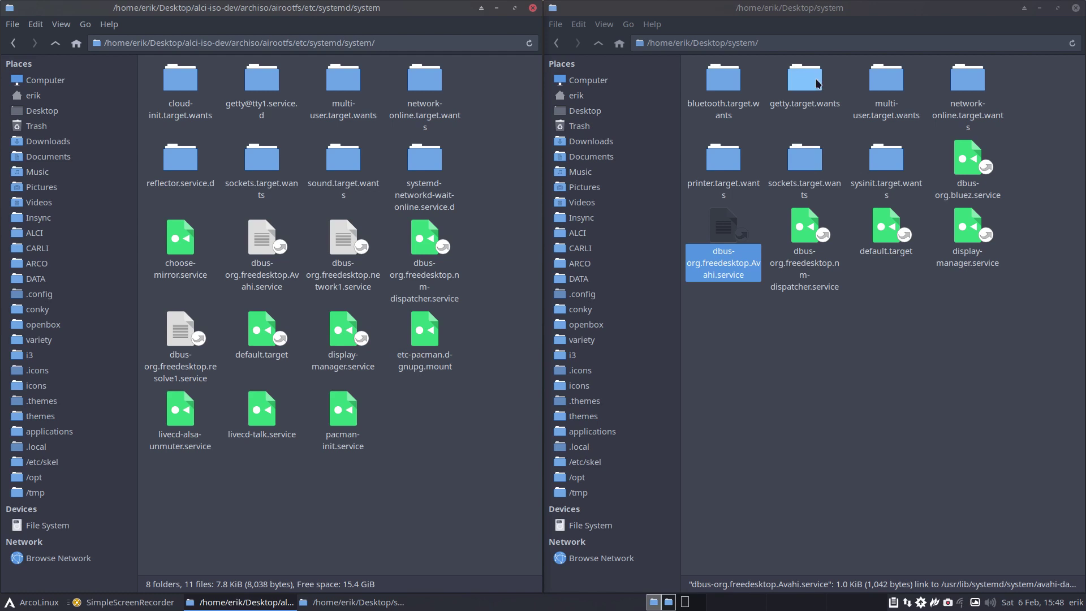
Step: Drag avahi-daemon.service into the ISO's multi-user.target.wants folder
double_click(890, 83)
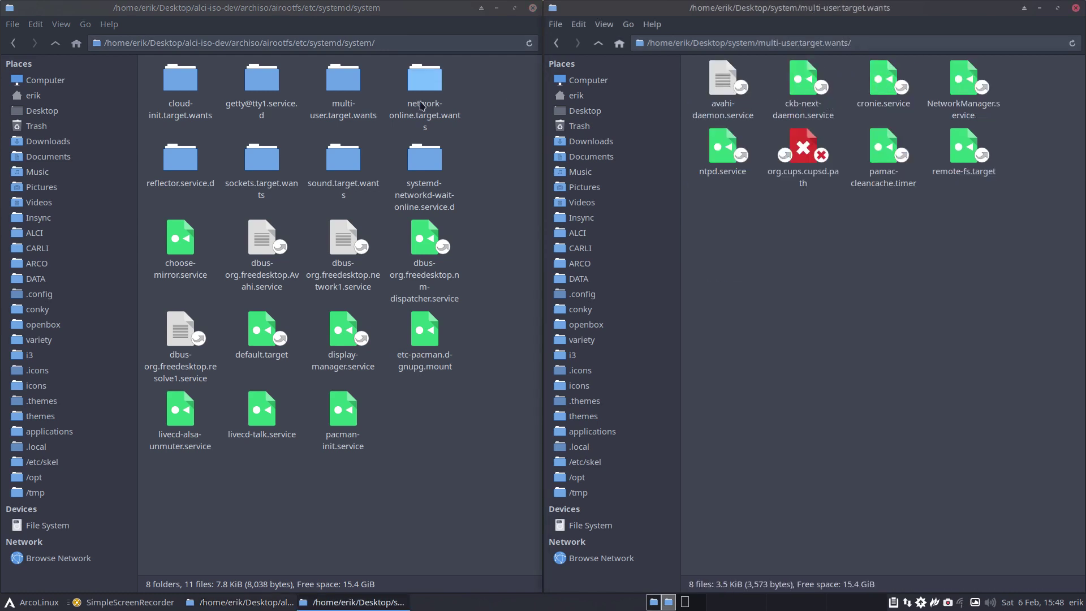
double_click(342, 80)
click(715, 86)
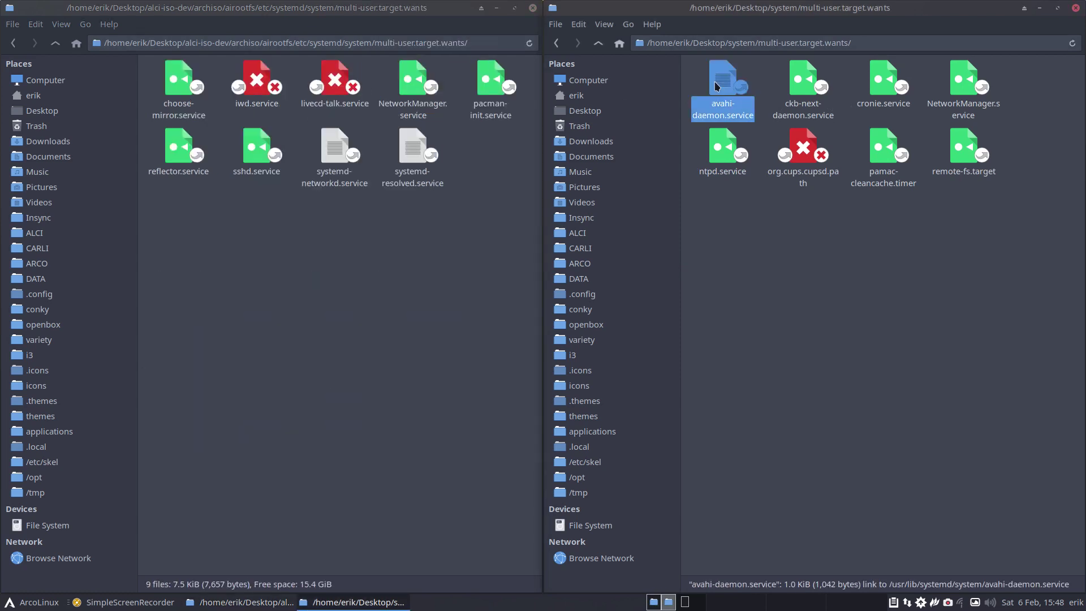
drag(715, 86, 330, 260)
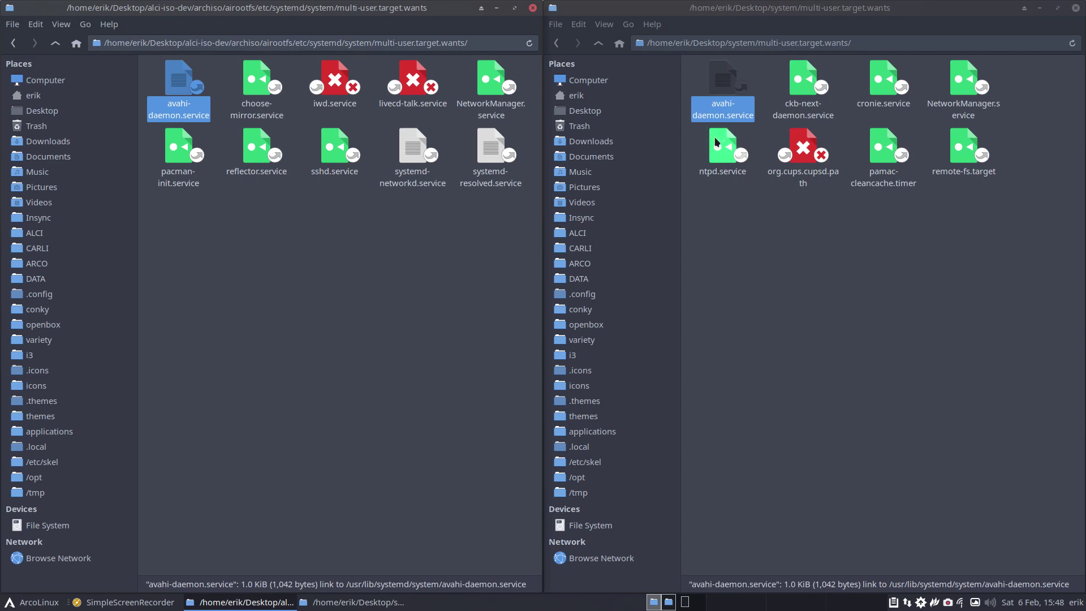
Step: Check network-online.target.wants, then open the Desktop sockets.target.wants folder
click(599, 44)
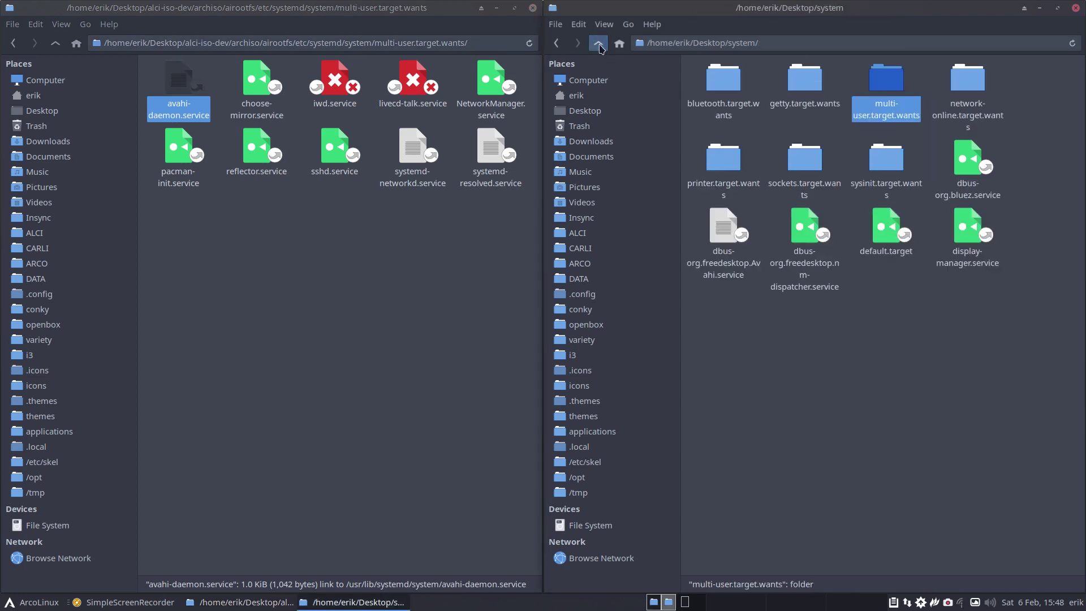
double_click(968, 85)
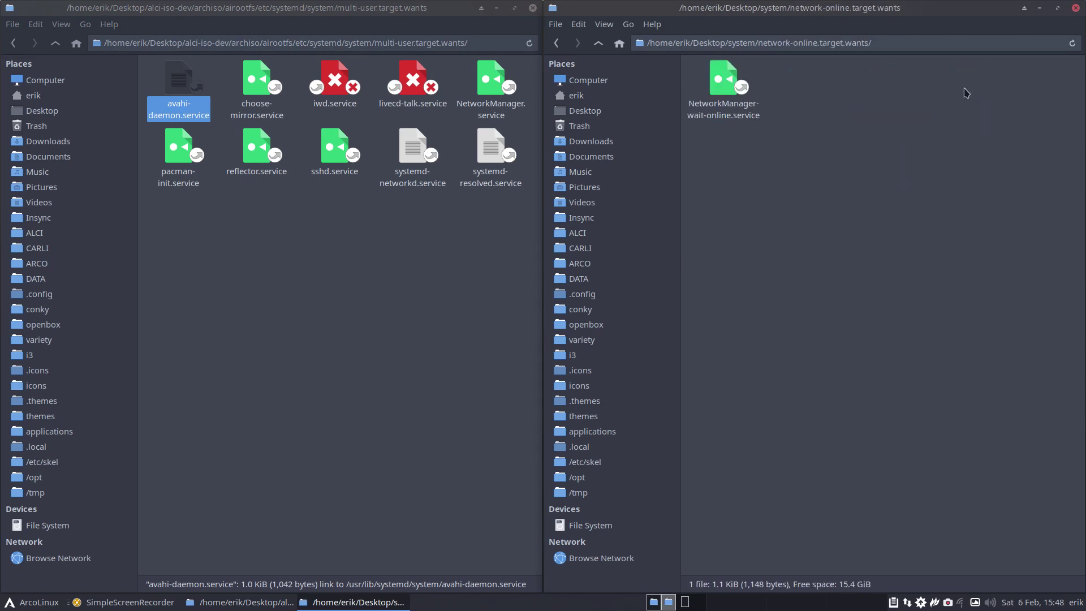
click(600, 42)
click(718, 170)
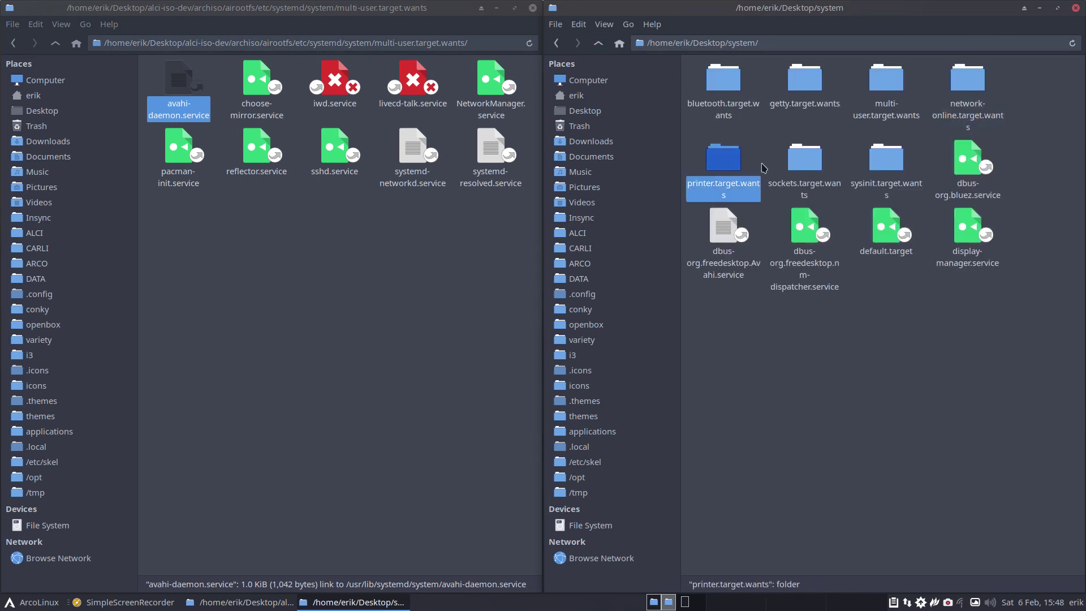
double_click(804, 165)
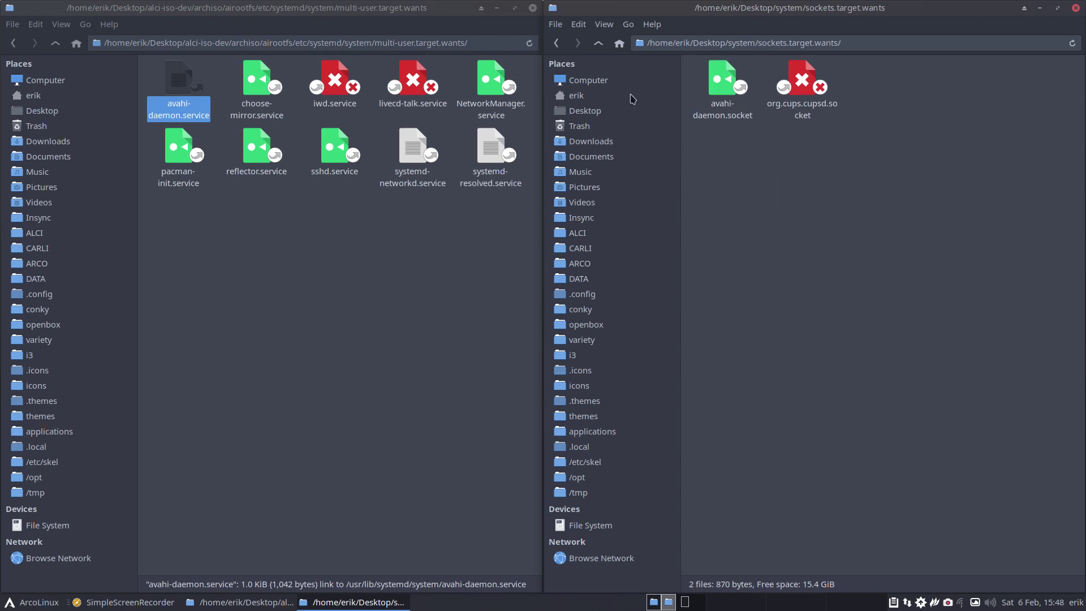
click(55, 44)
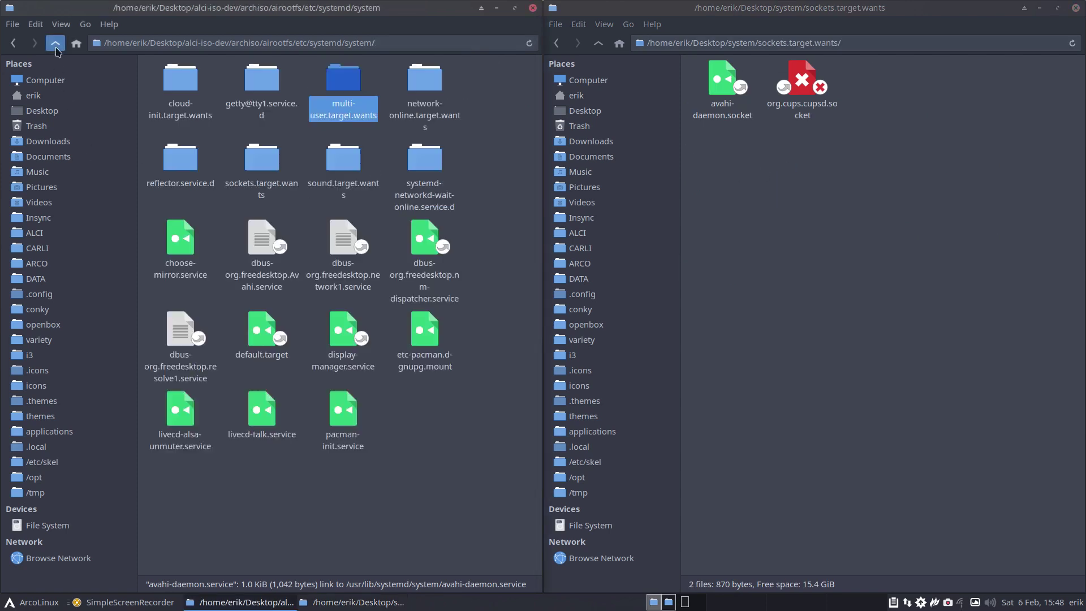
Step: Move the avahi-daemon.socket link into the ISO's sockets.target.wants, beside systemd-networkd.socket
double_click(256, 156)
click(733, 165)
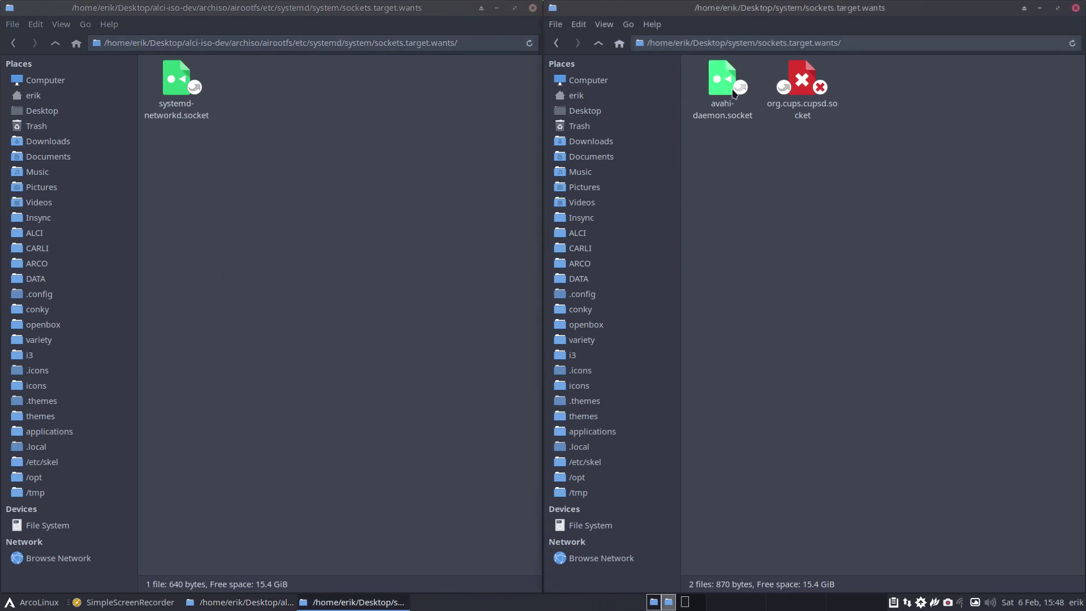
click(732, 83)
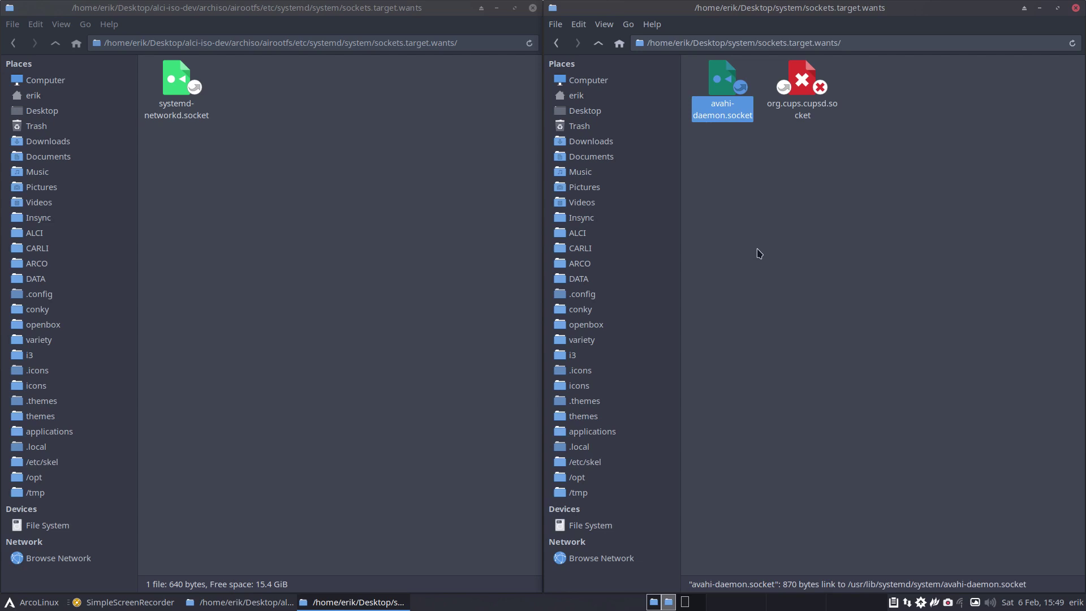
key(ctrl+x)
click(303, 194)
key(ctrl+v)
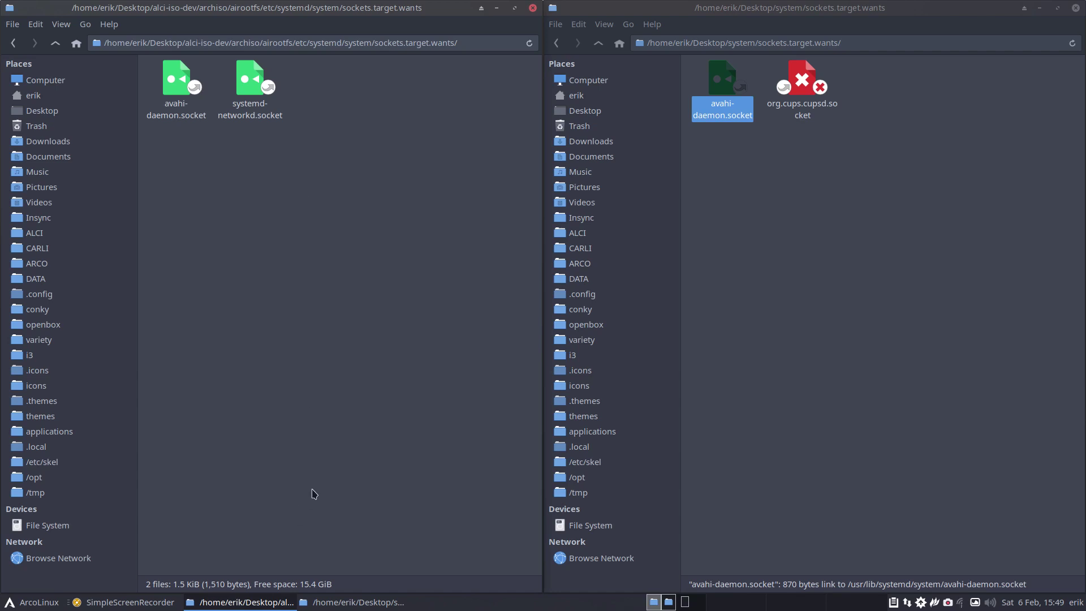
Step: Search 'arch wiki avahi' in a new window and jump to the Avahi ArchWiki Installation section
key(ctrl+alt+g)
text(arch)
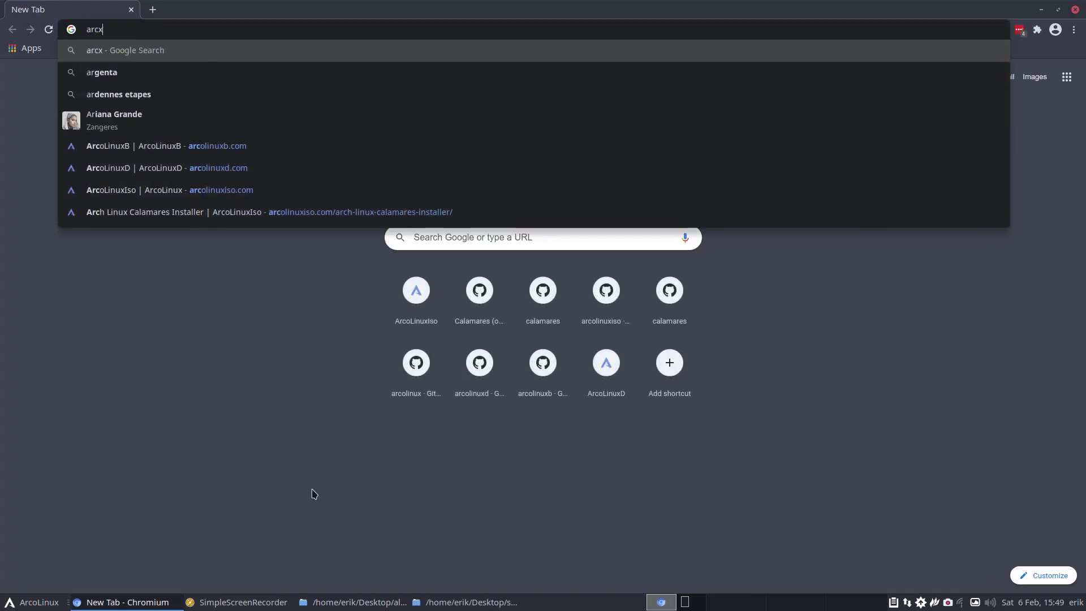
text( wiki)
key(Return)
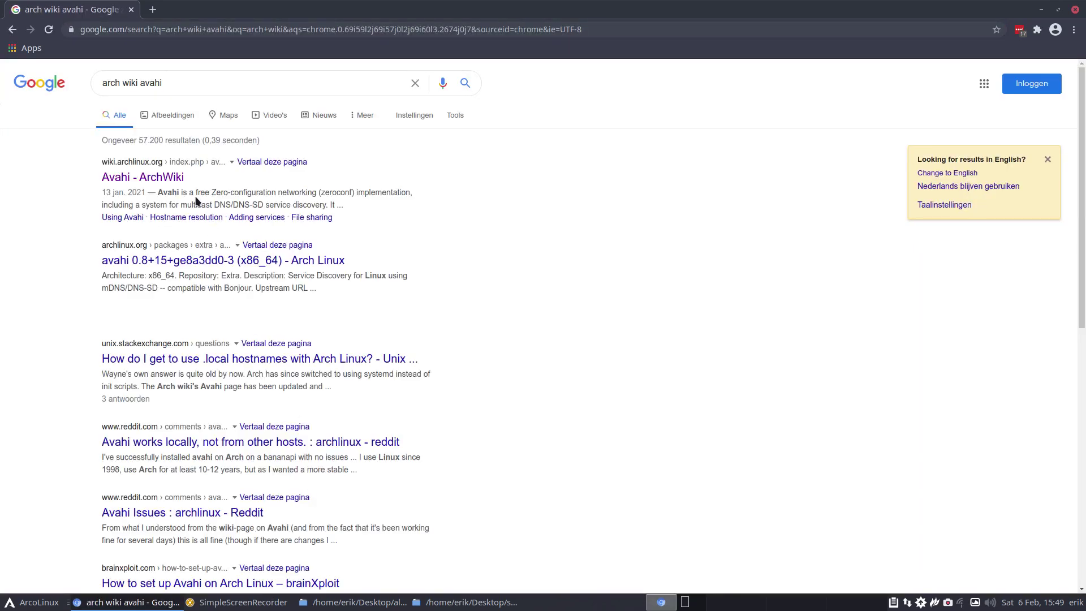
click(173, 181)
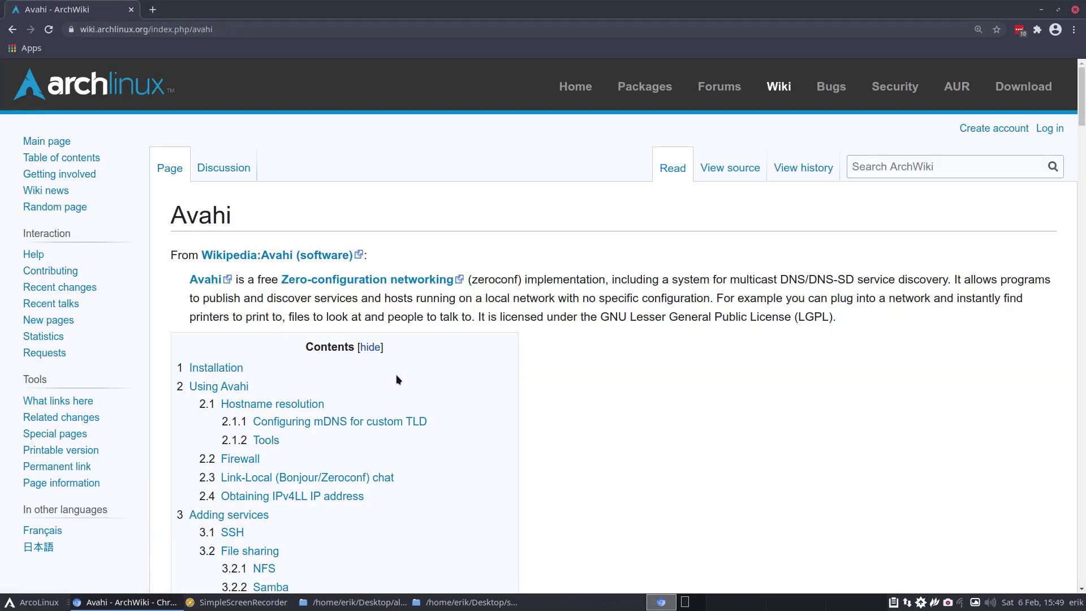
click(196, 368)
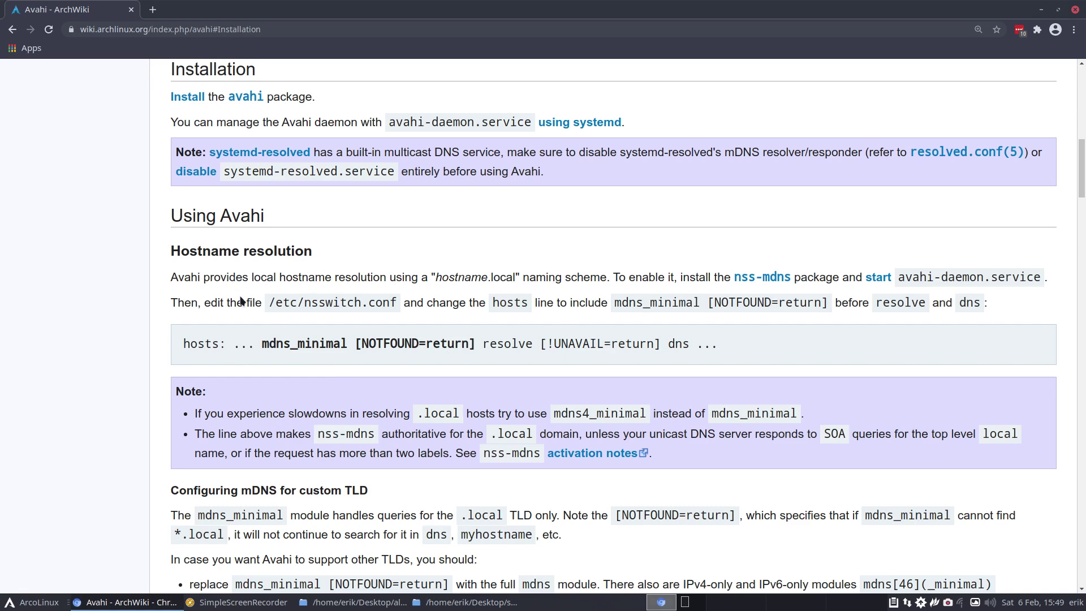
Step: Navigate Thunar up to the alci-iso-dev archiso folder and select packages.x86_64
click(367, 602)
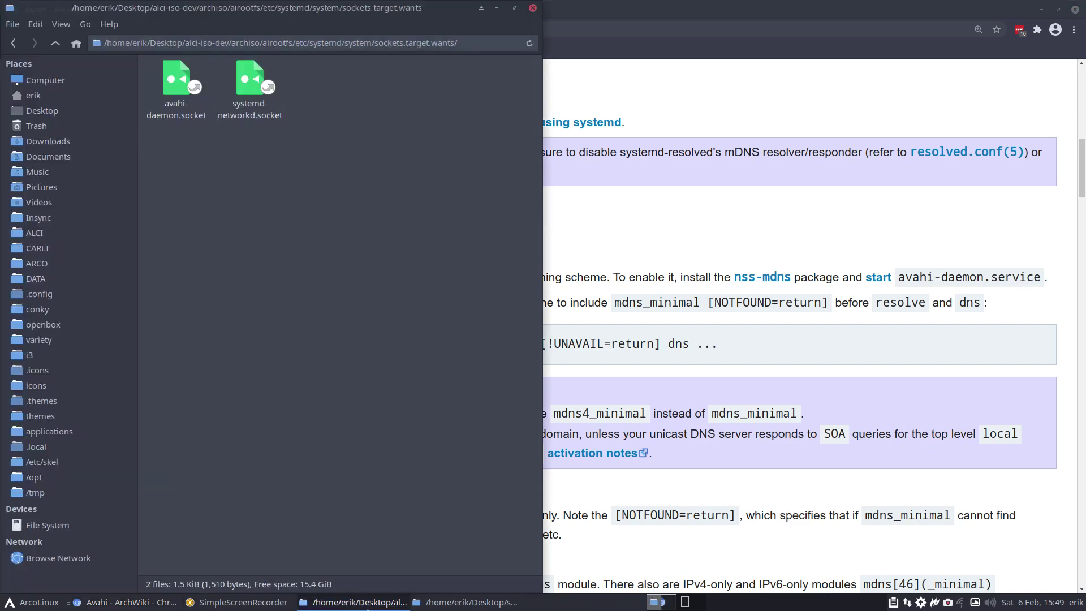
click(56, 43)
click(55, 44)
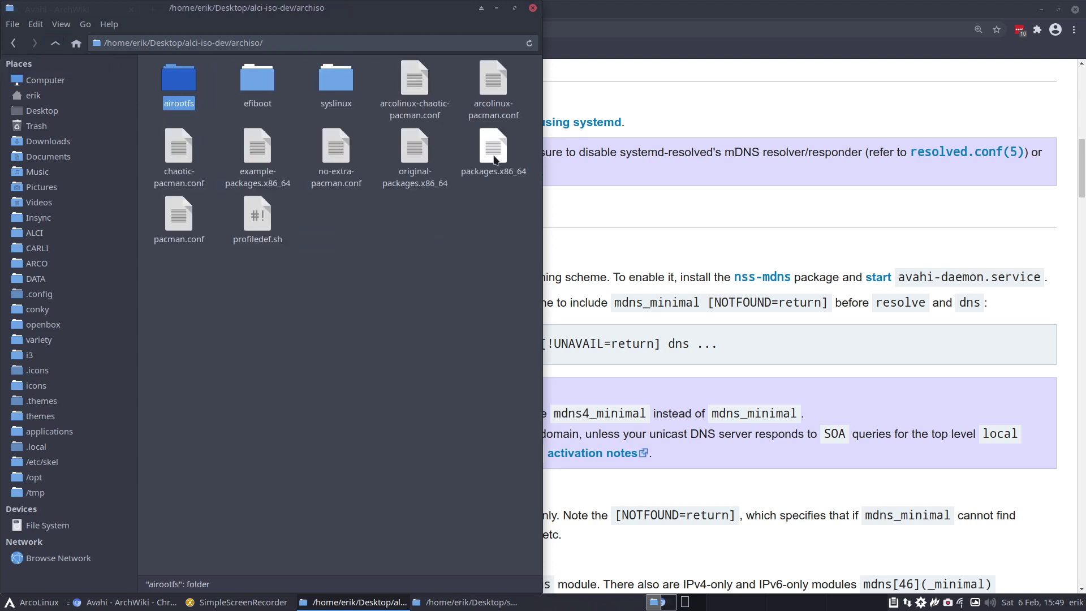
key(p)
click(55, 43)
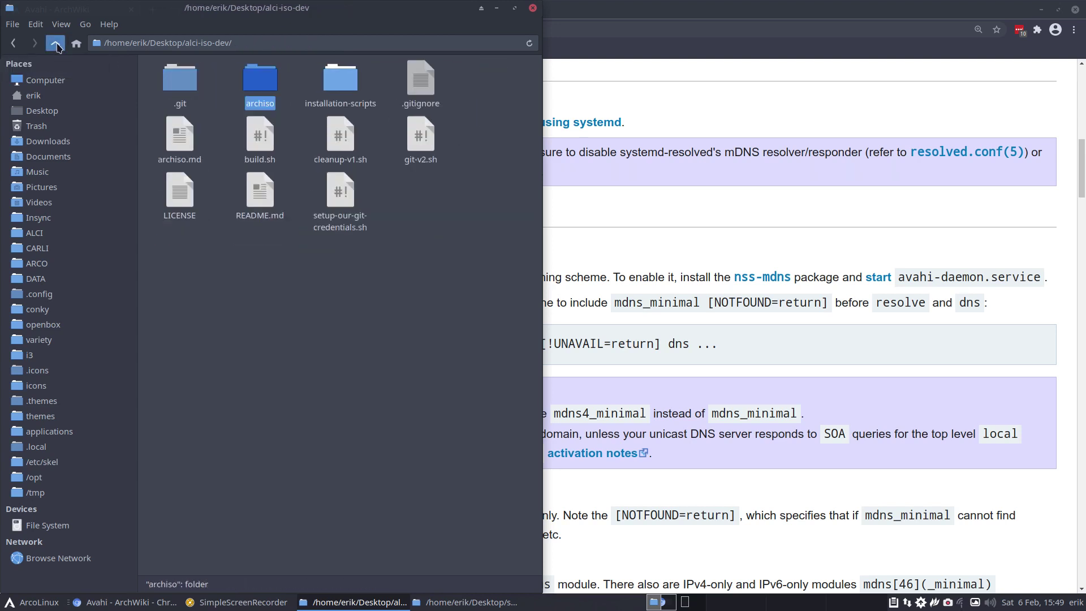
double_click(260, 78)
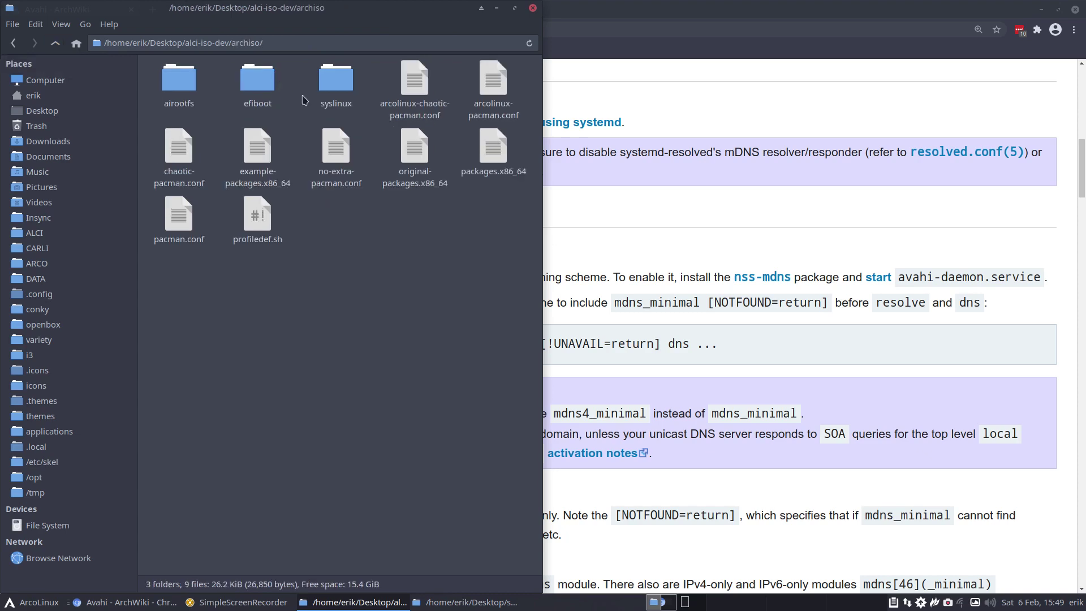
click(495, 153)
Step: Append avahi on a new last line of packages.x86_64 and save
double_click(495, 153)
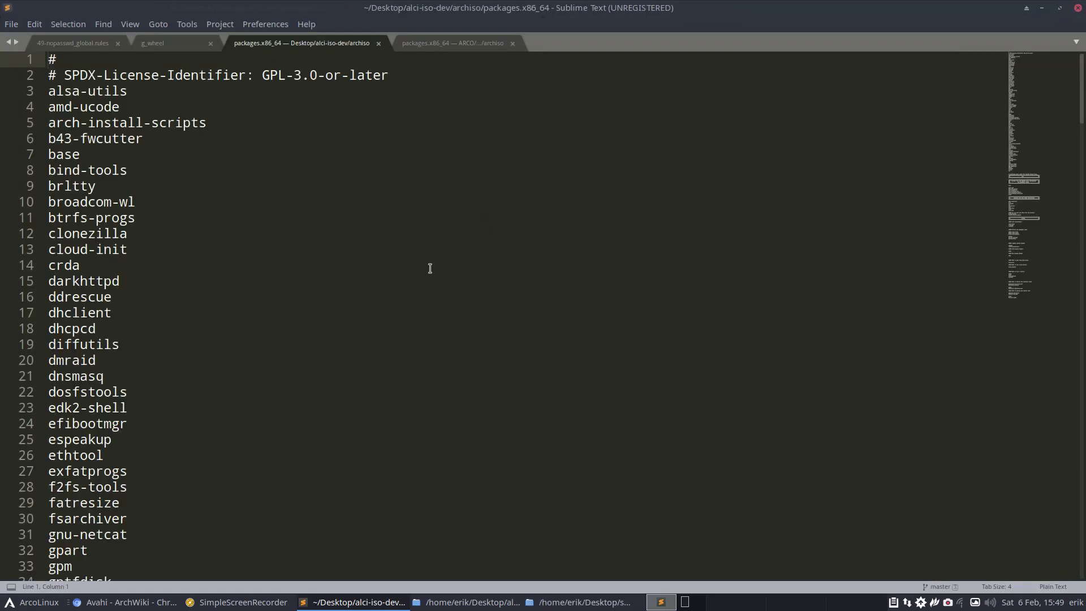
scroll(319, 311, down, 20)
scroll(320, 312, down, 2)
scroll(325, 312, up, 6)
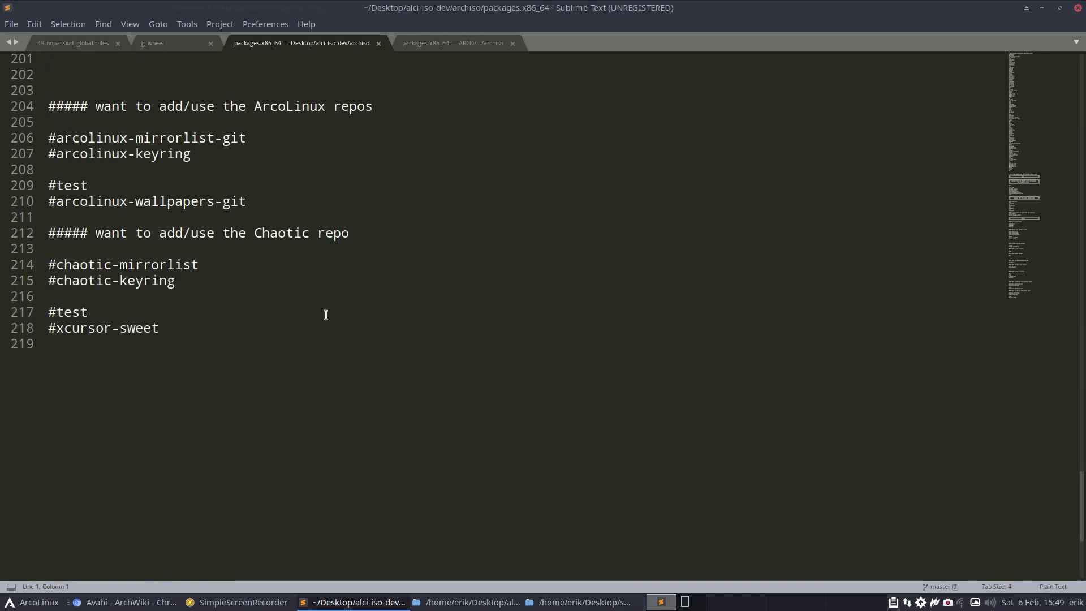
click(160, 351)
key(Return)
text(avahi)
key(ctrl+s)
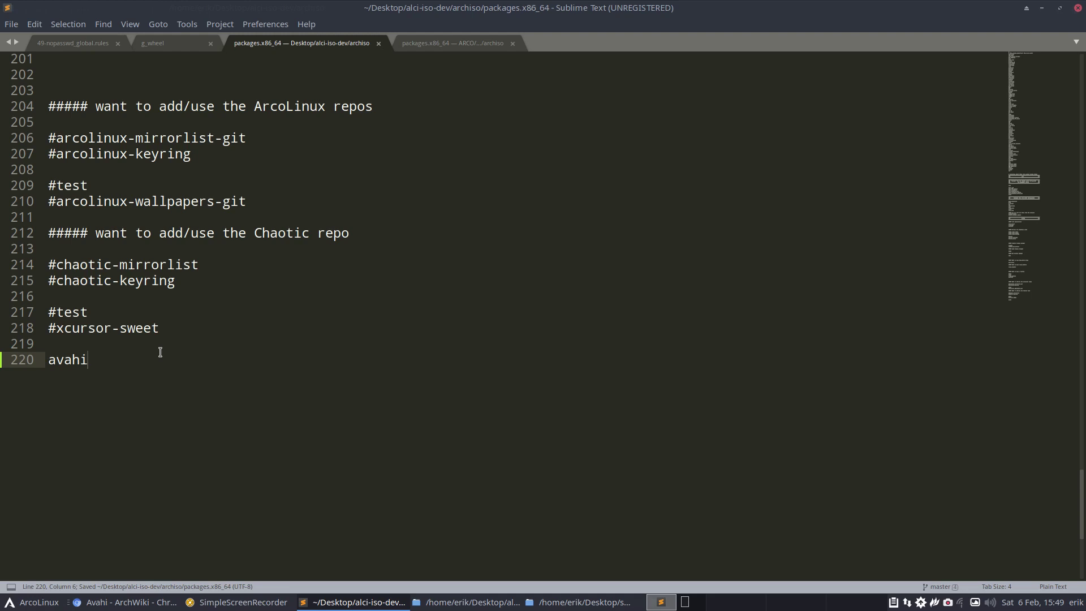
Step: Clear the stray line below avahi, resave, and bring the Avahi ArchWiki page back
key(Return)
text(sa)
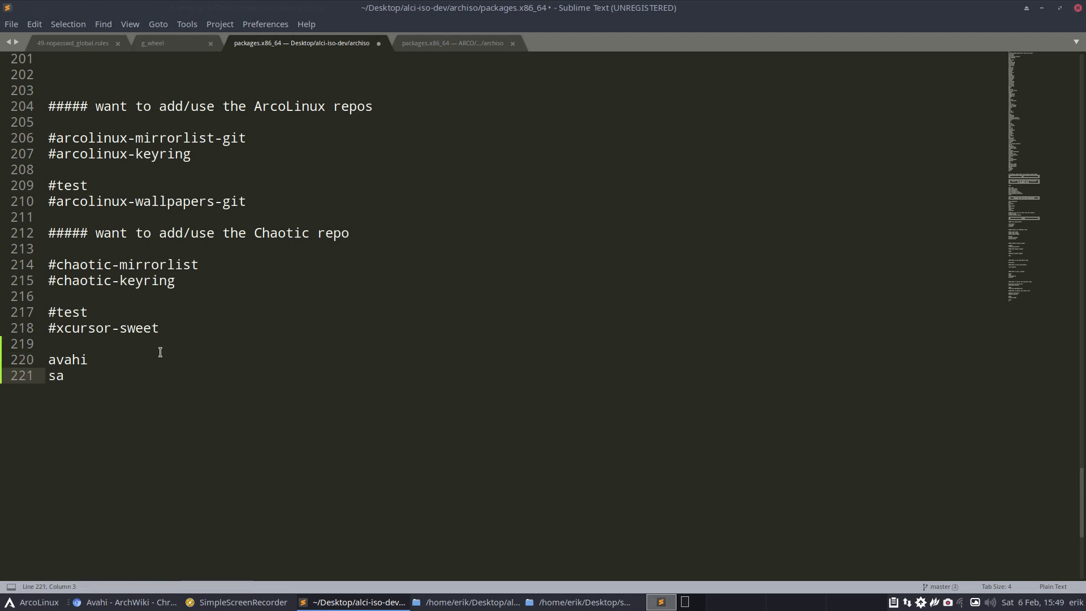
key(BackSpace)
key(ctrl+s)
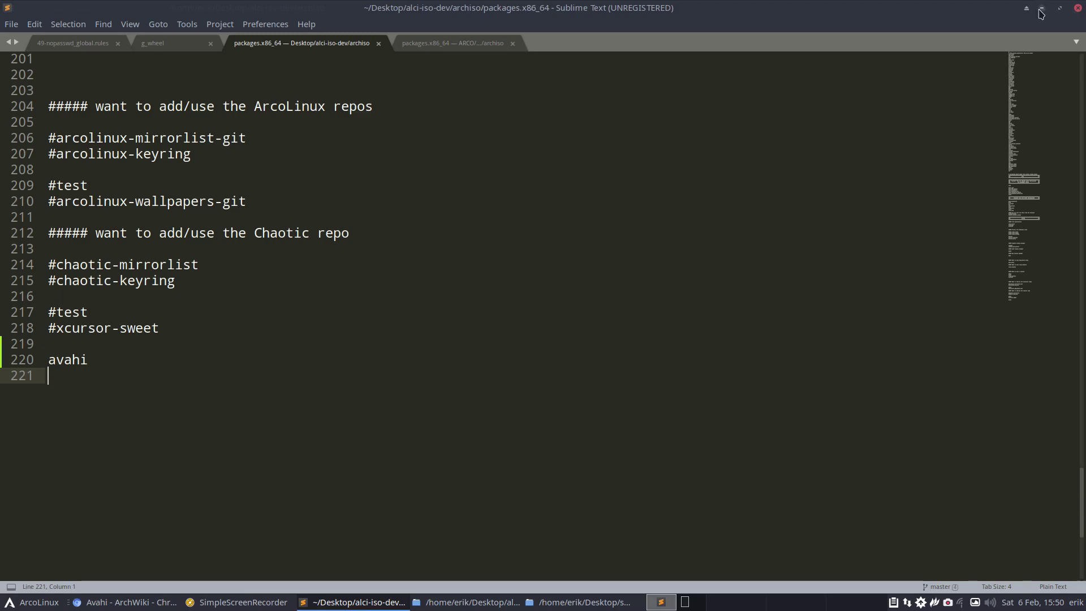
click(1044, 10)
click(613, 254)
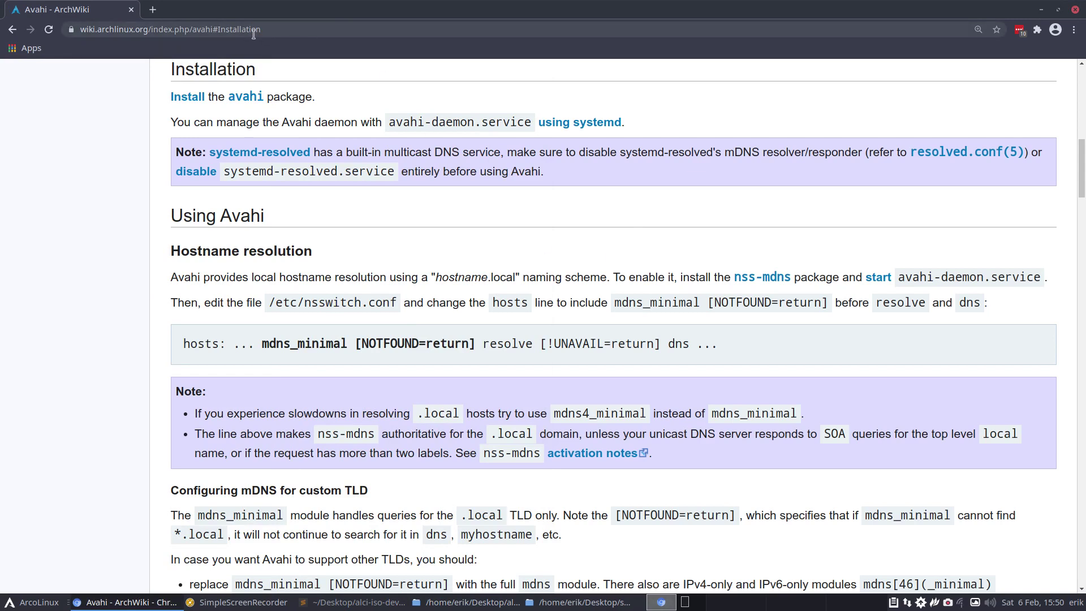
Step: Open the Samba ArchWiki page from an 'arch wiki samba' search, then show the desktop
click(286, 26)
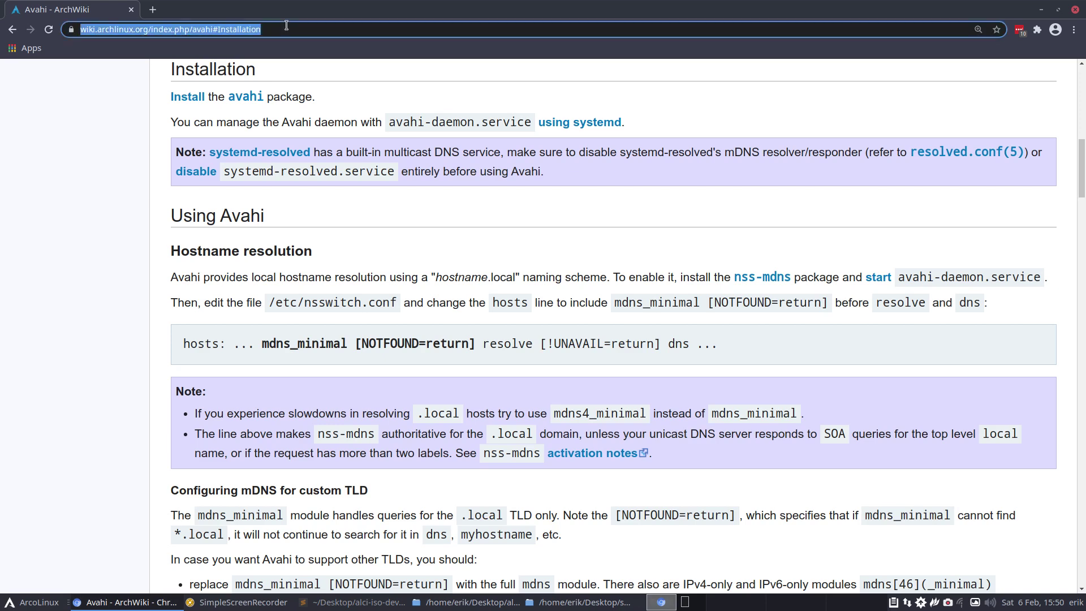
text(arch wiki sa)
key(Return)
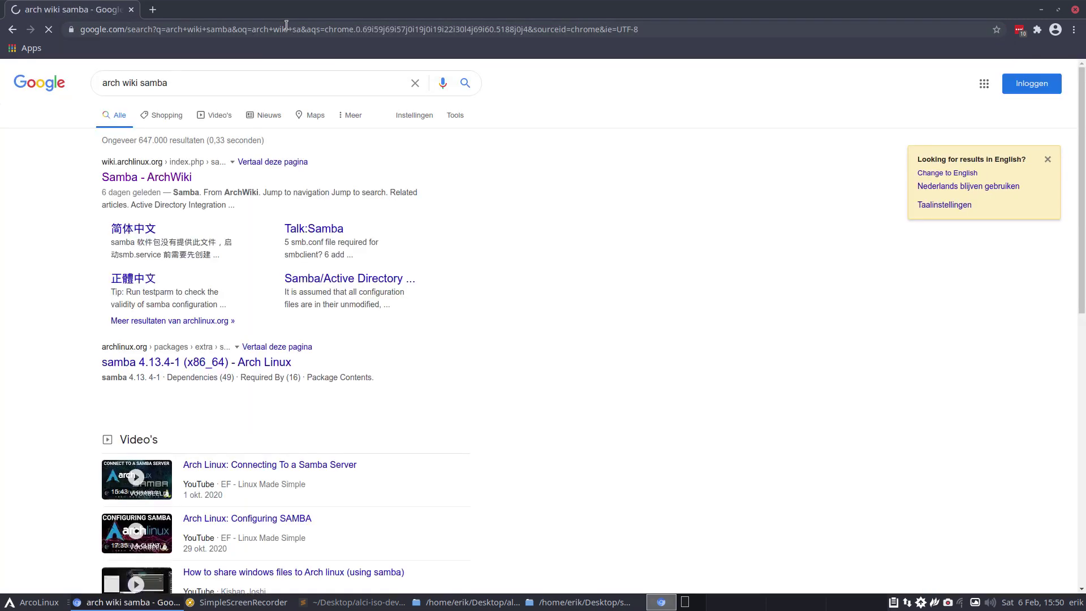
click(185, 180)
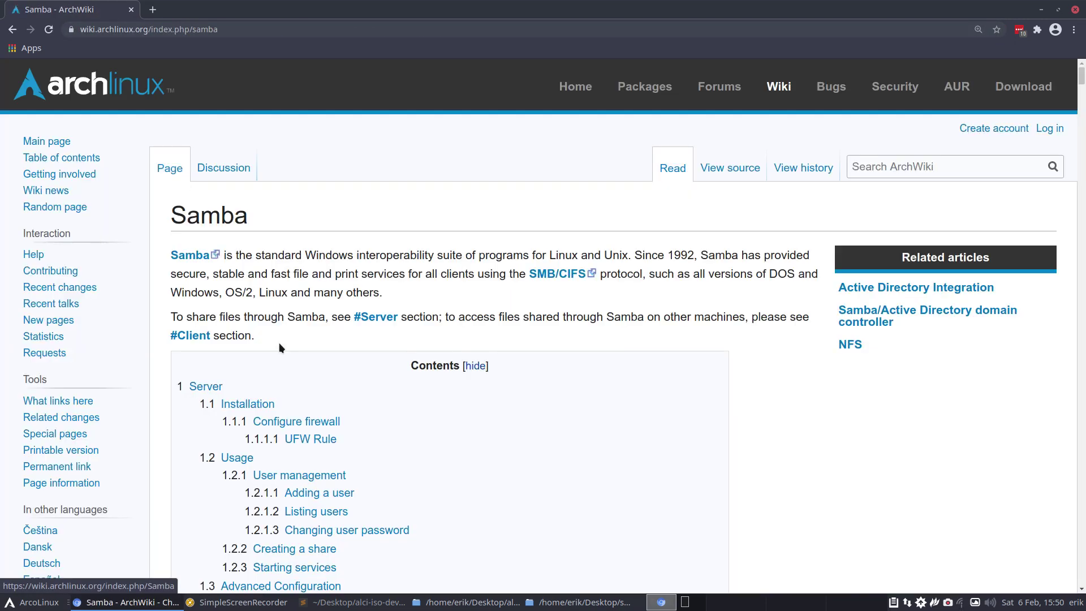
scroll(273, 335, down, 1)
scroll(274, 335, down, 5)
scroll(274, 334, down, 5)
scroll(273, 335, down, 5)
scroll(273, 334, down, 3)
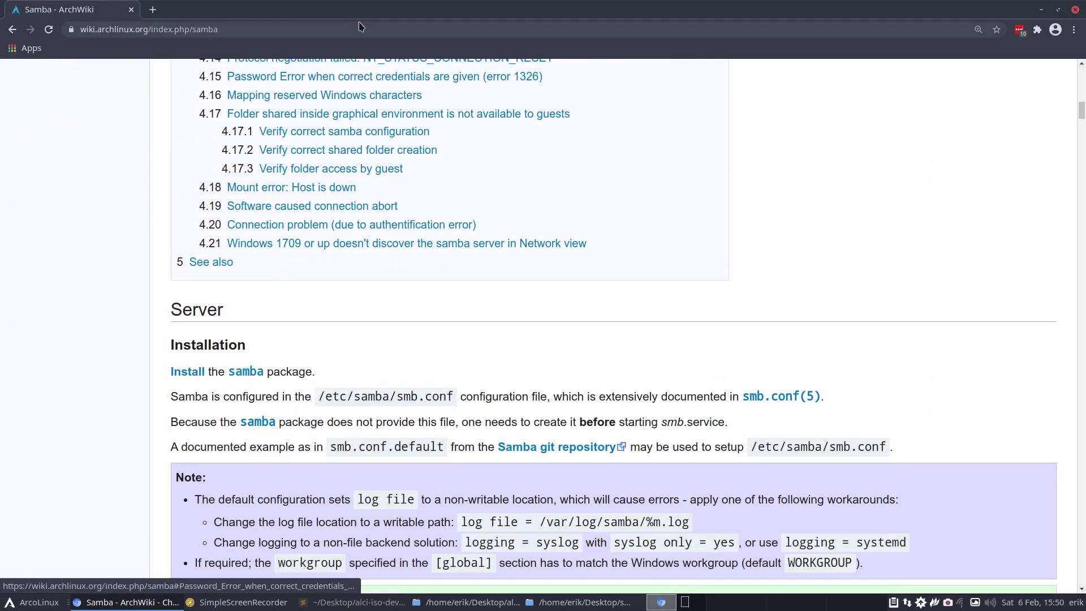
key(super+d)
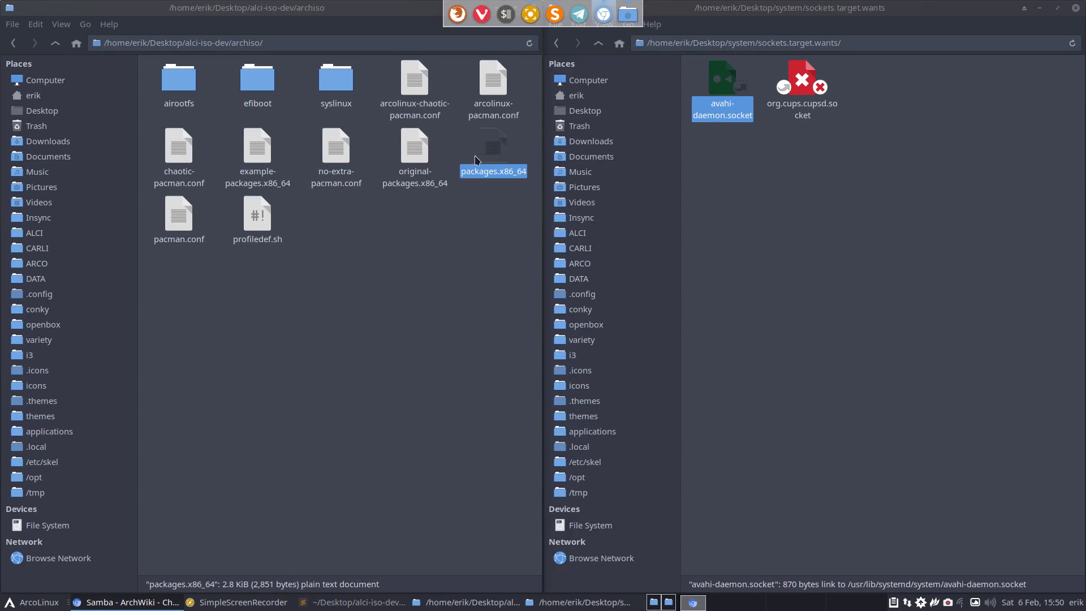
Step: Add samba under avahi in packages.x86_64, save it, and open the airootfs folder
double_click(494, 145)
text(samba)
key(ctrl+s)
key(alt+Tab)
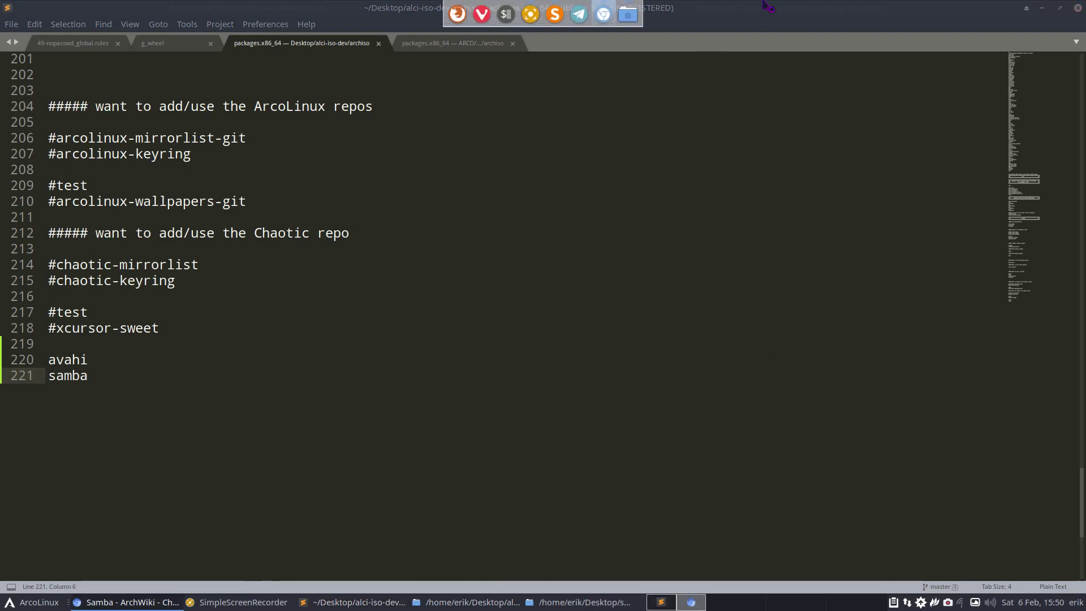
click(1027, 8)
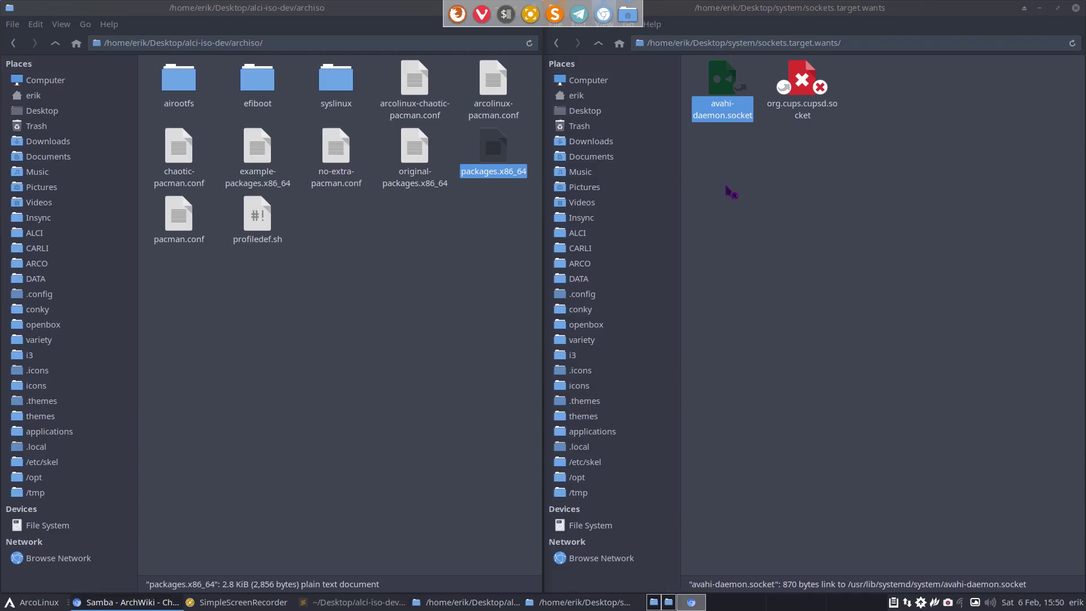
double_click(178, 98)
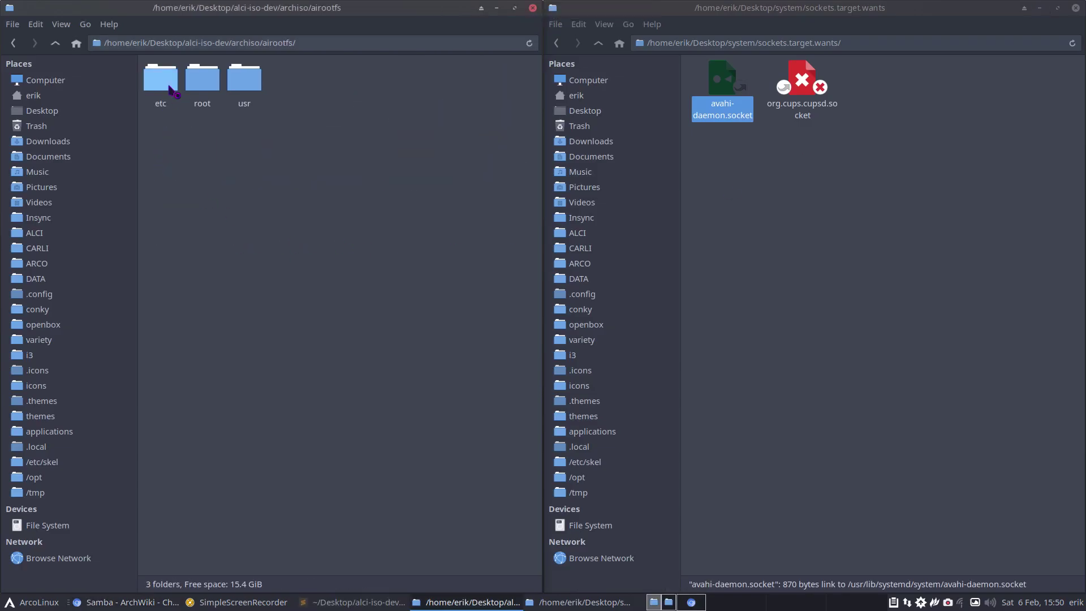
Step: Create a new folder named samba inside the ISO's airootfs/etc
double_click(176, 95)
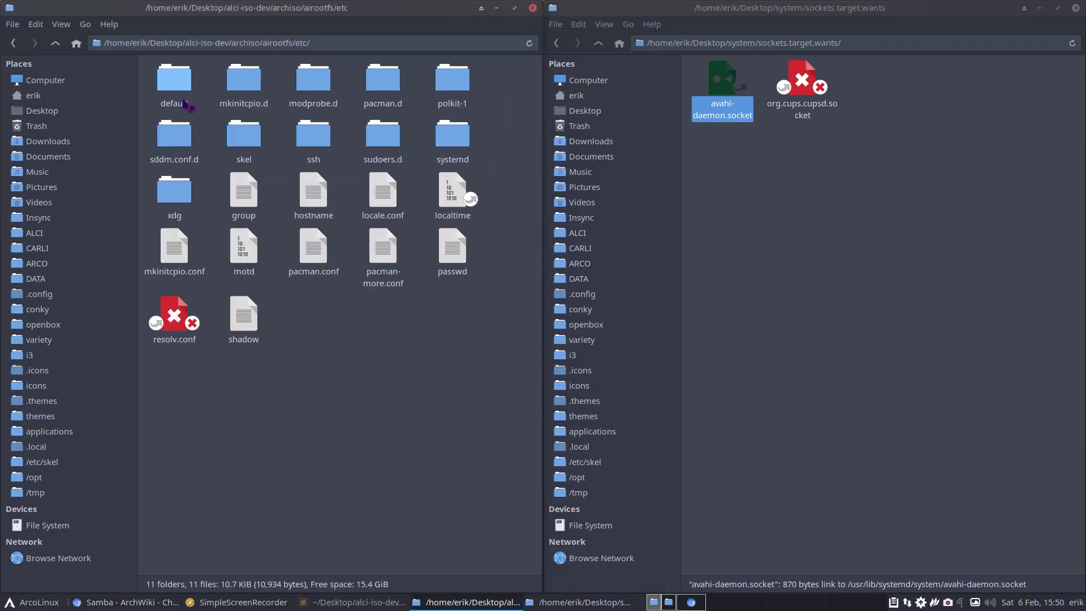
right_click(336, 373)
mouse_move(383, 83)
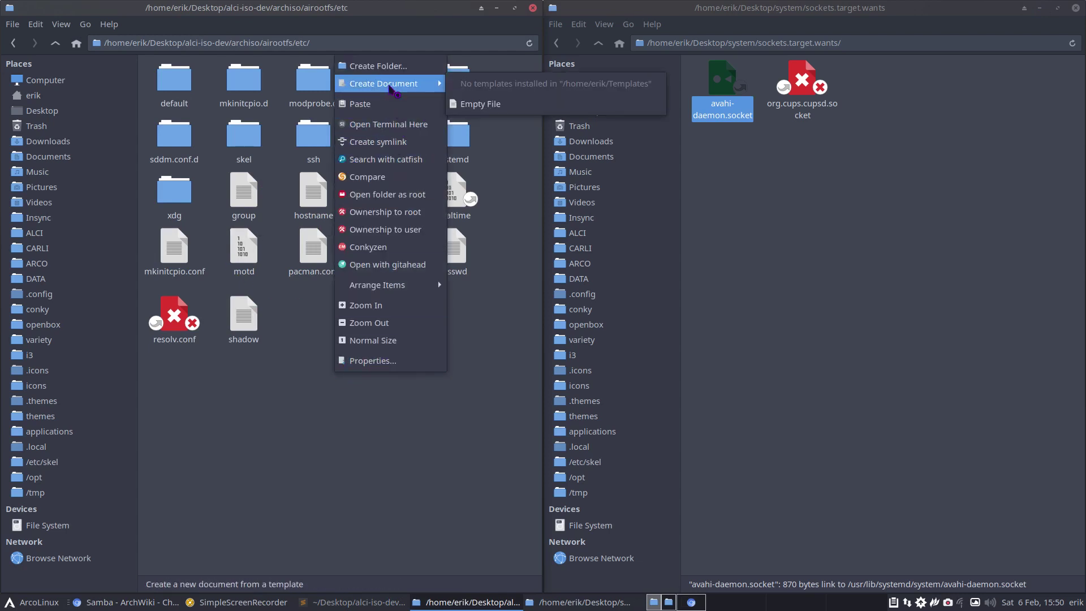
click(387, 66)
text(samba)
key(Return)
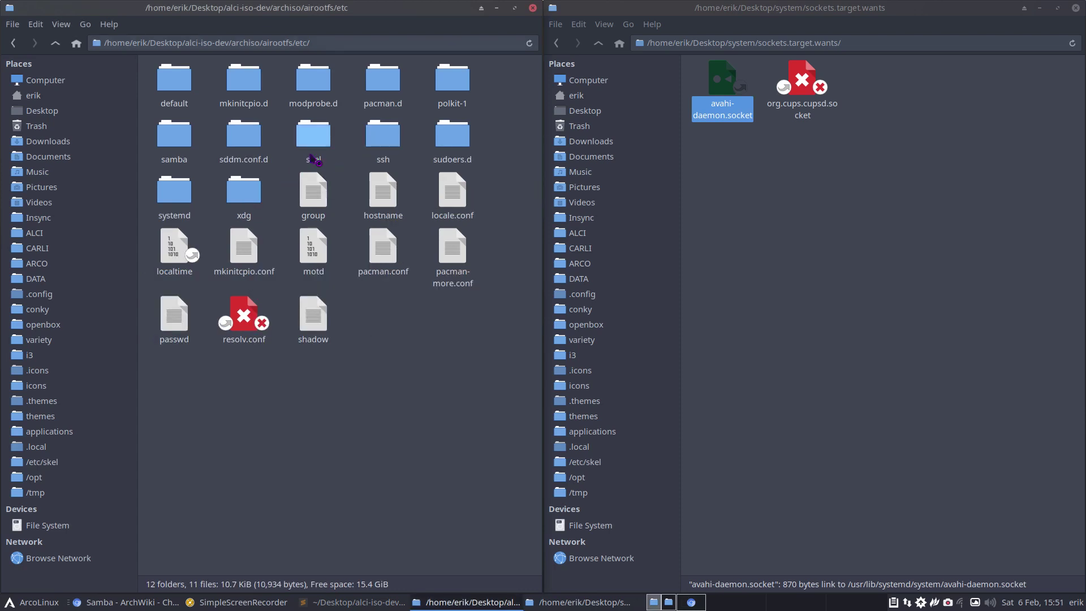
Step: Create an empty file named smb.conf inside the new samba folder
double_click(174, 136)
right_click(257, 143)
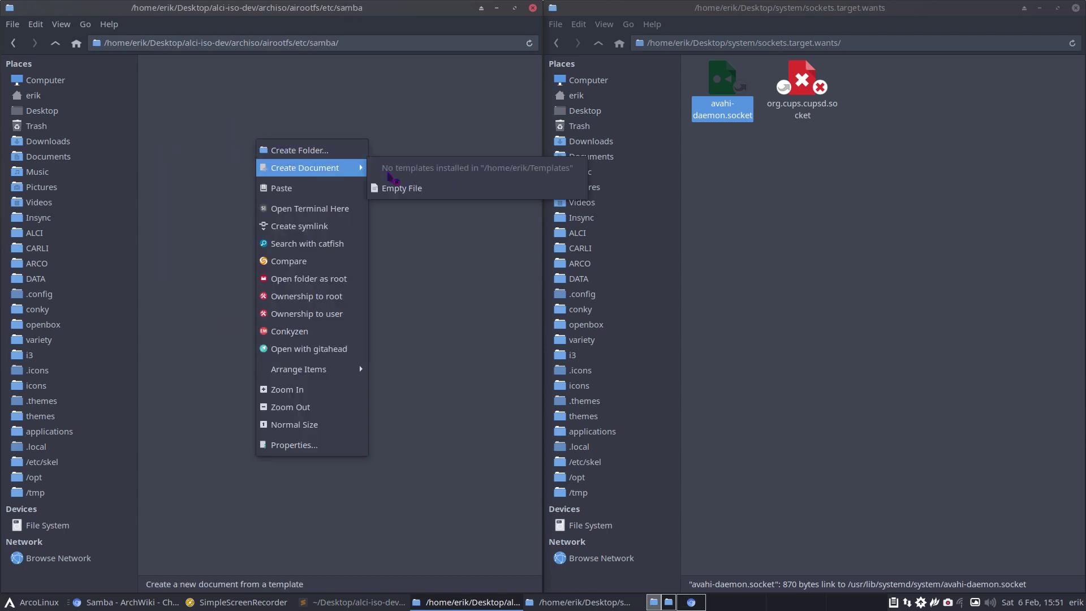
click(396, 185)
text(smB)
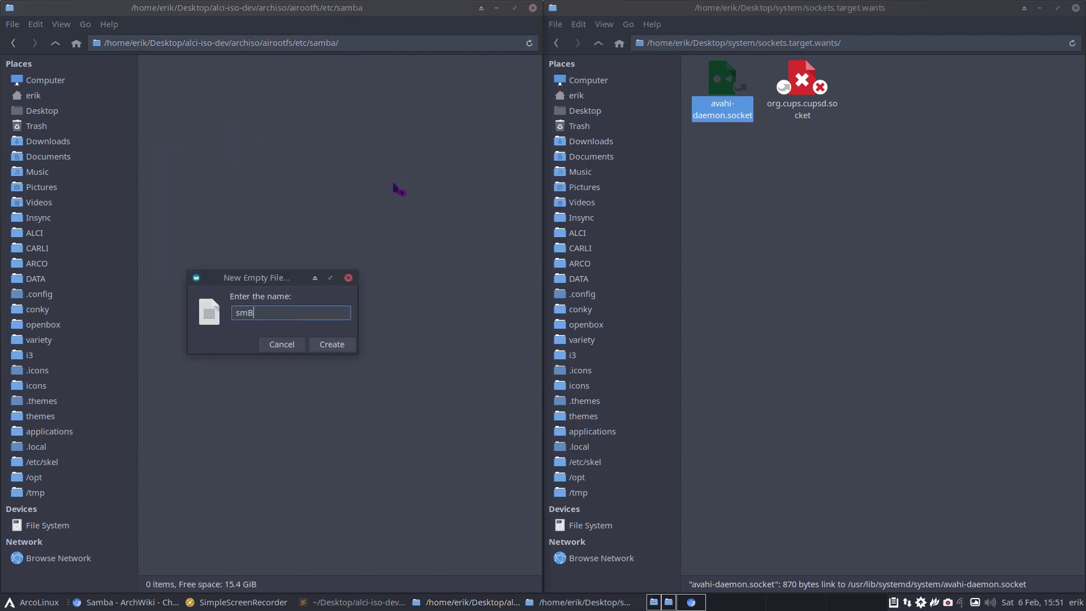
key(BackSpace)
text(b.conf)
key(Return)
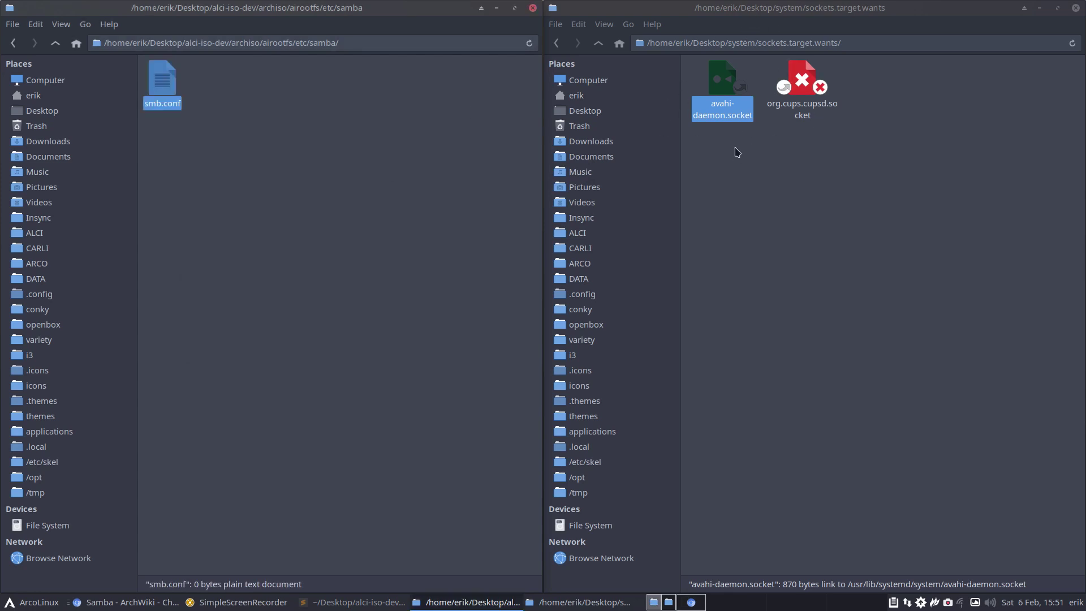
Step: Copy the entire contents of the system's /etc/samba/smb.conf.arcolinux
click(601, 83)
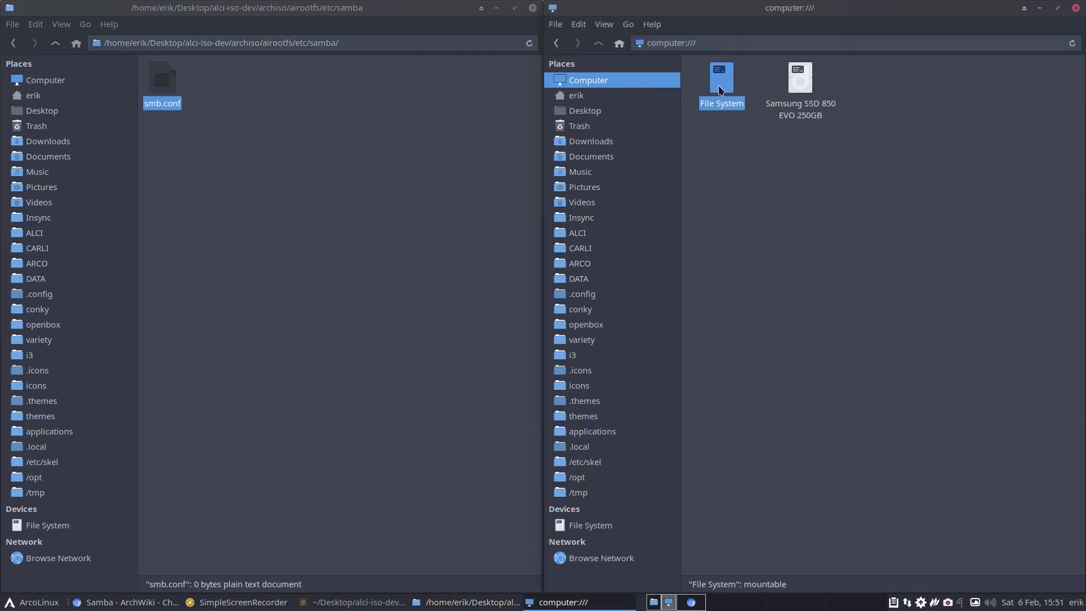
double_click(708, 85)
double_click(858, 79)
text(sam)
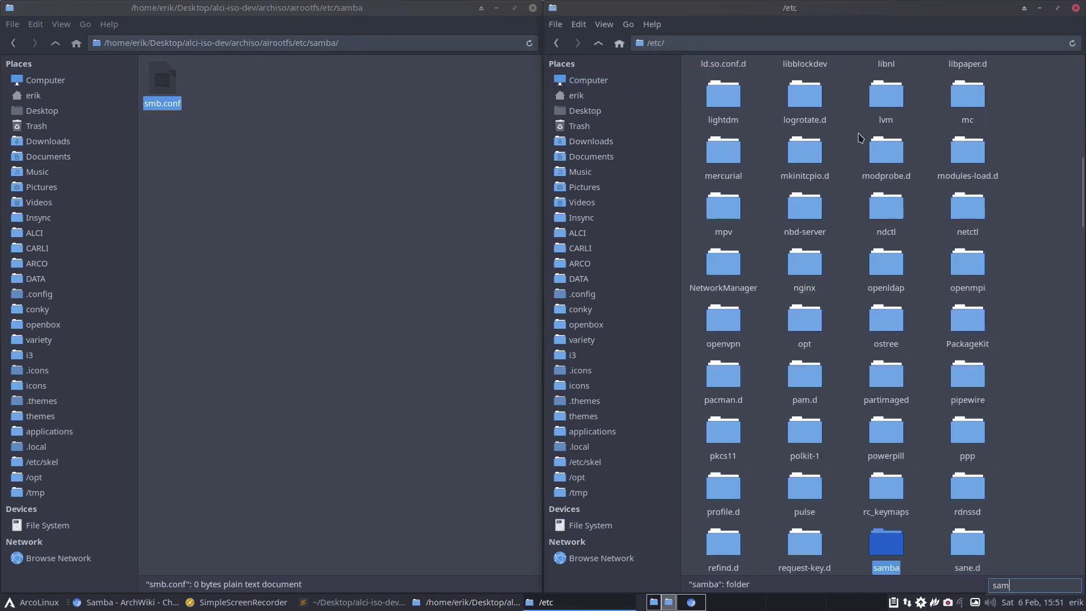
key(Return)
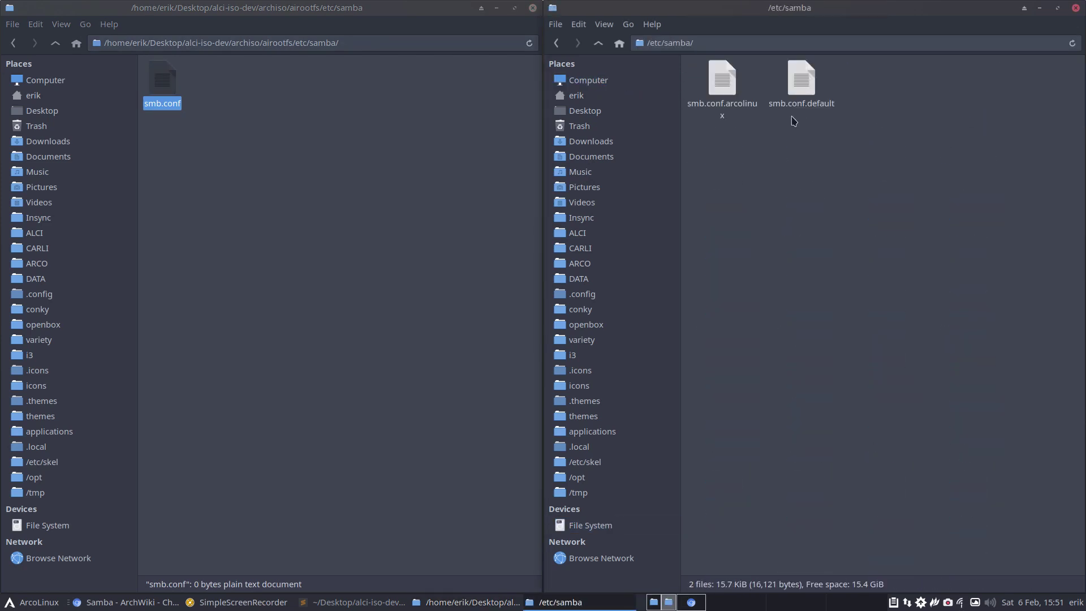
click(727, 81)
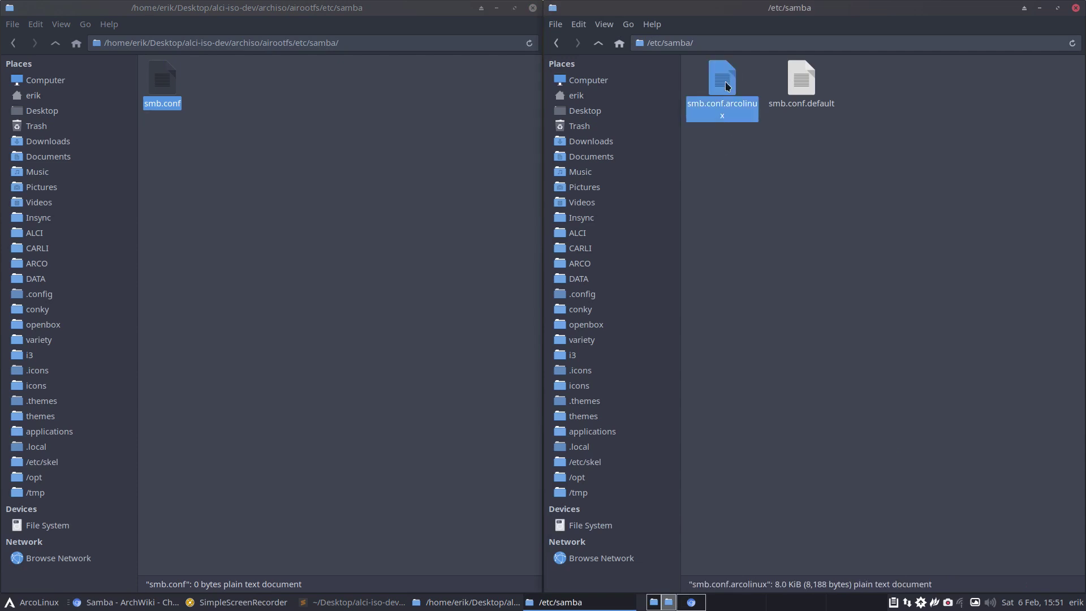
double_click(727, 85)
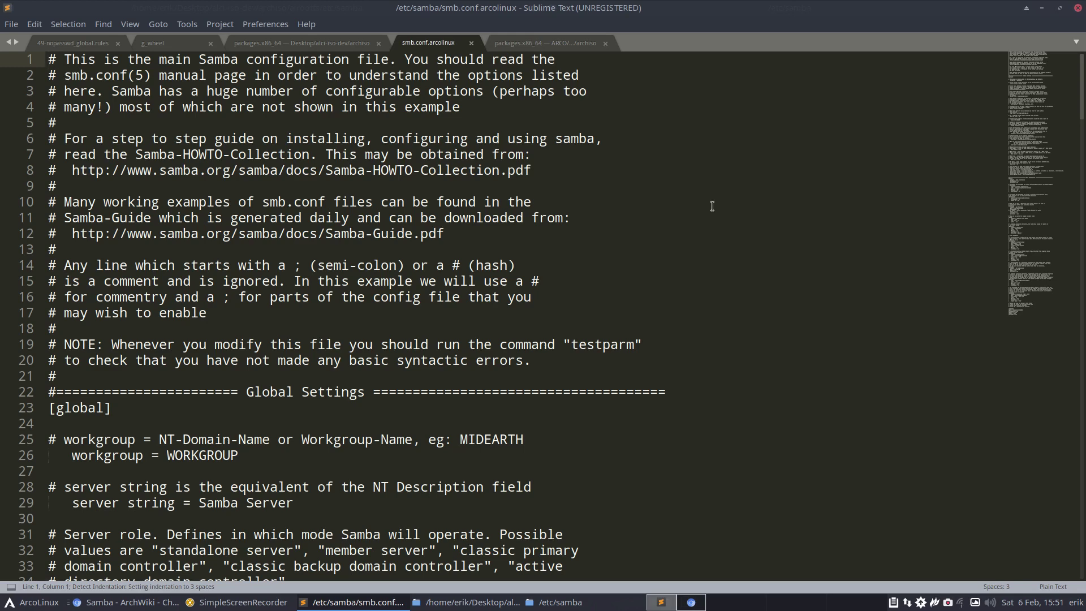
key(ctrl+a)
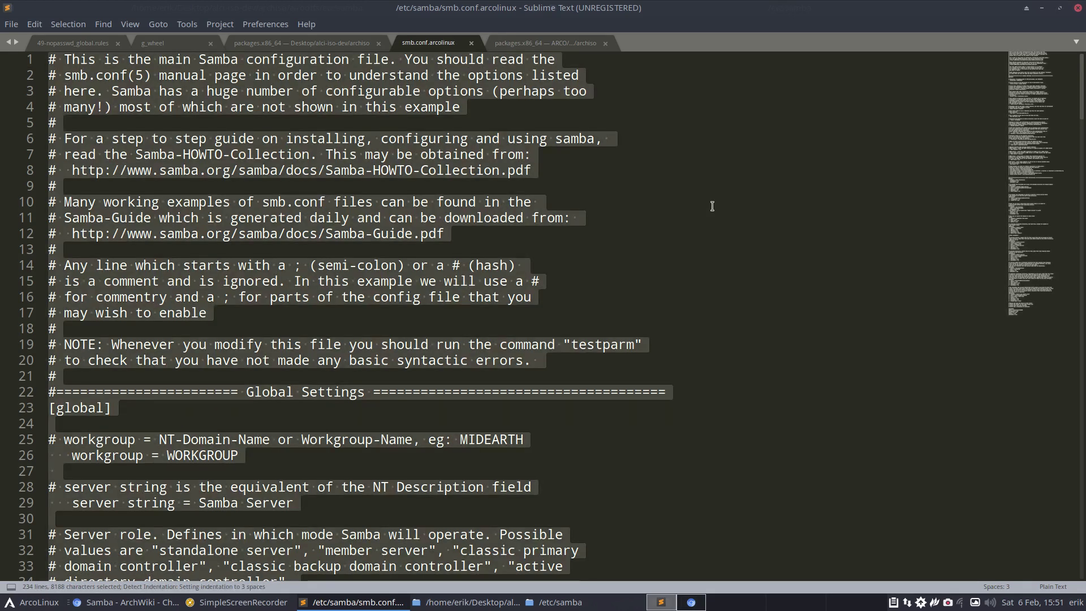
key(ctrl+c)
Step: Paste the copied config into the ISO's empty smb.conf and save it
key(ctrl+q)
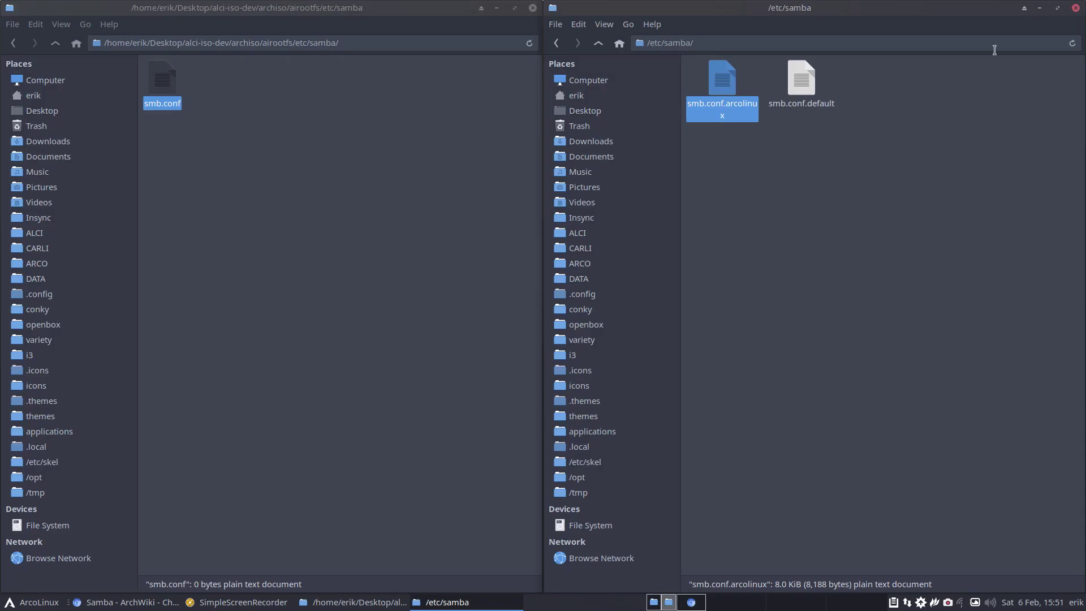
double_click(158, 85)
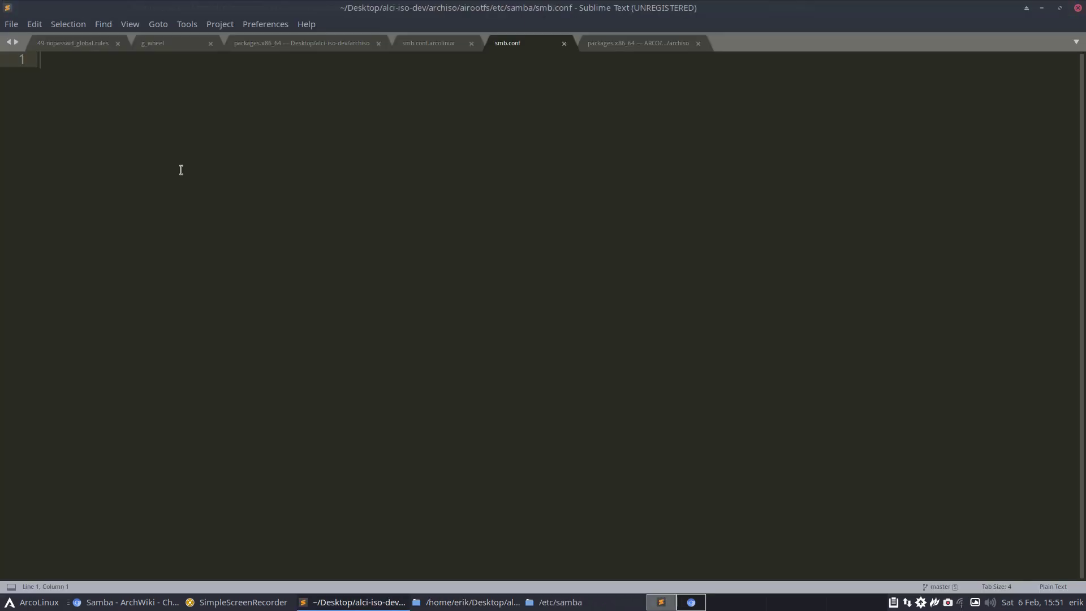
key(ctrl+v)
key(ctrl+s)
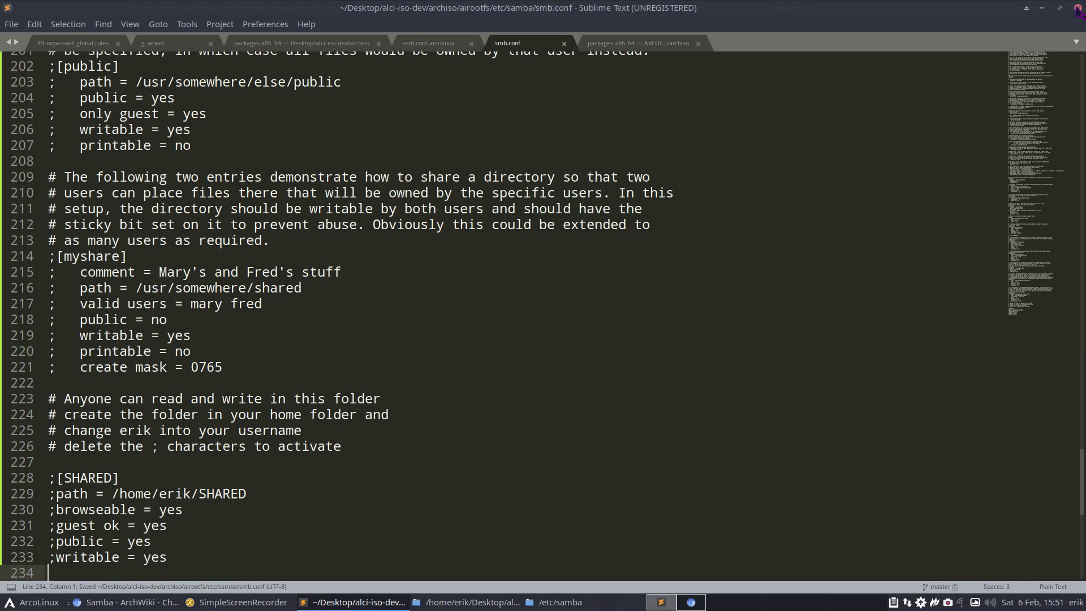
click(1041, 7)
click(219, 214)
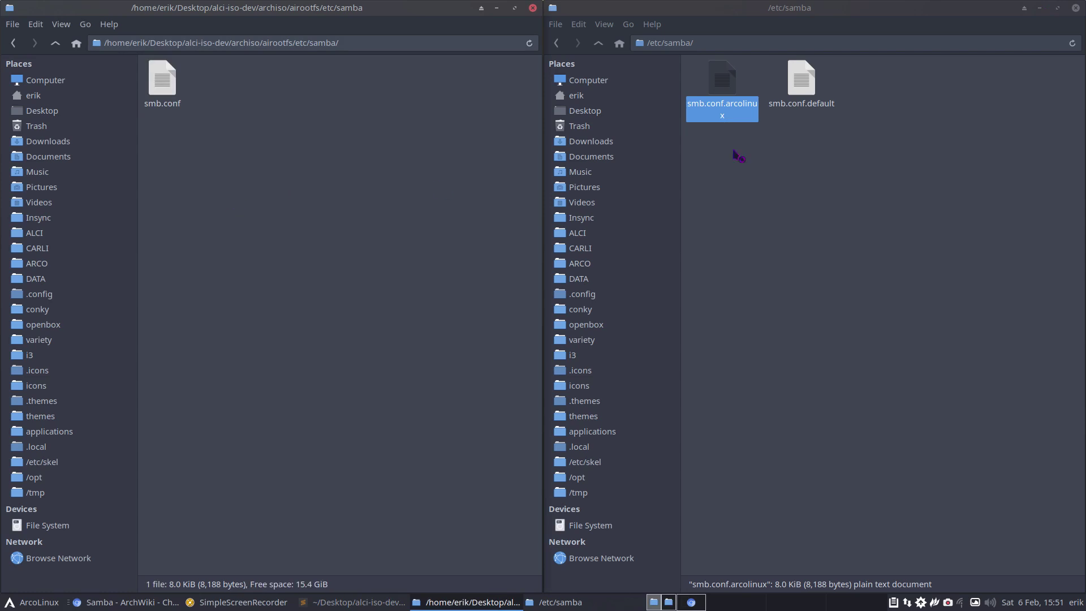
key(alt+Tab)
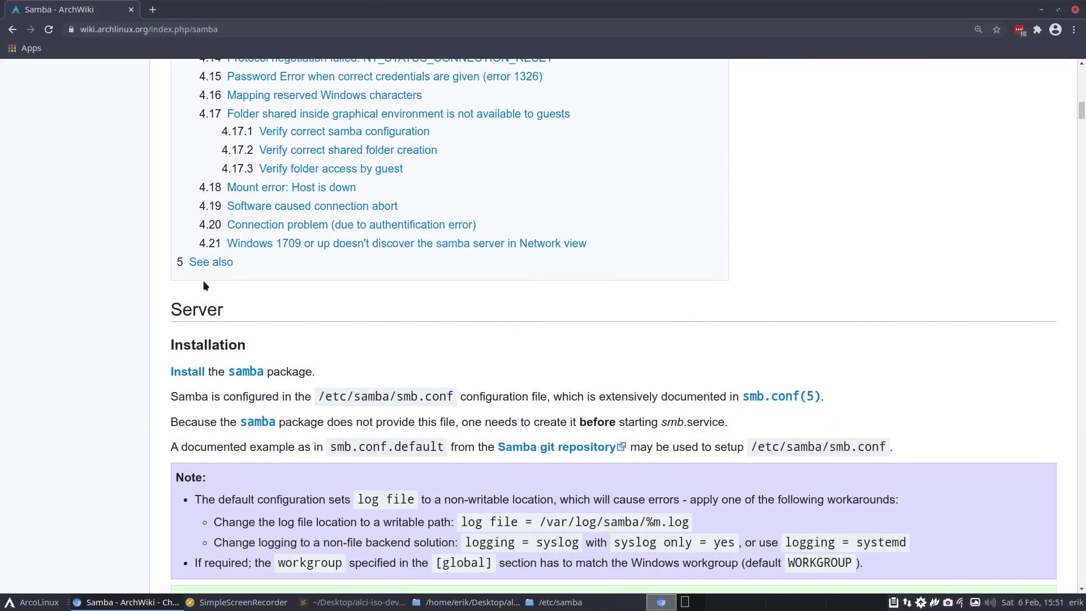
scroll(203, 286, down, 2)
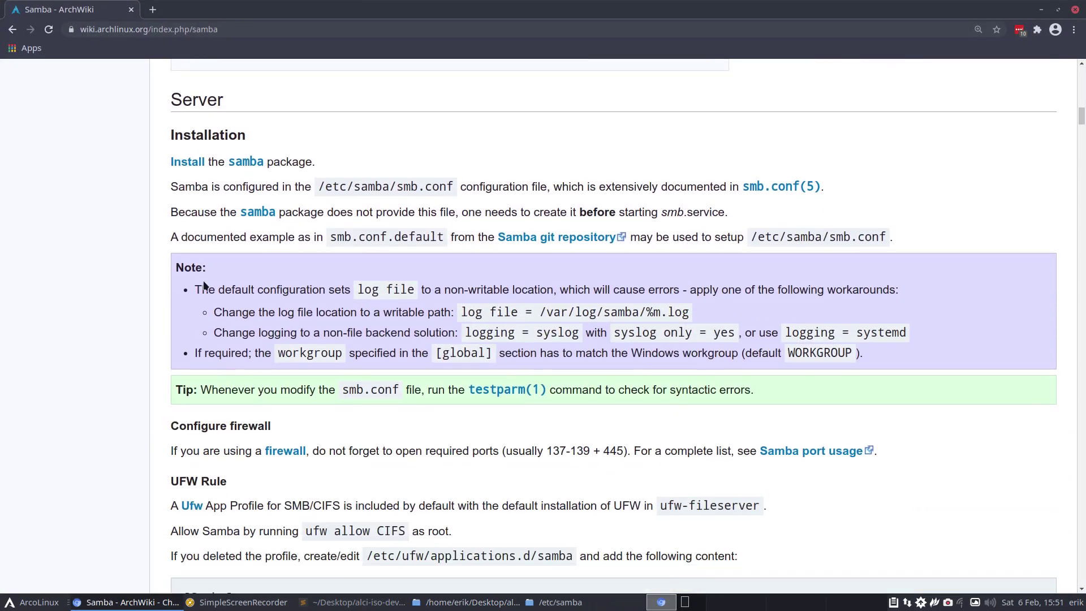
scroll(203, 286, down, 1)
scroll(204, 286, down, 1)
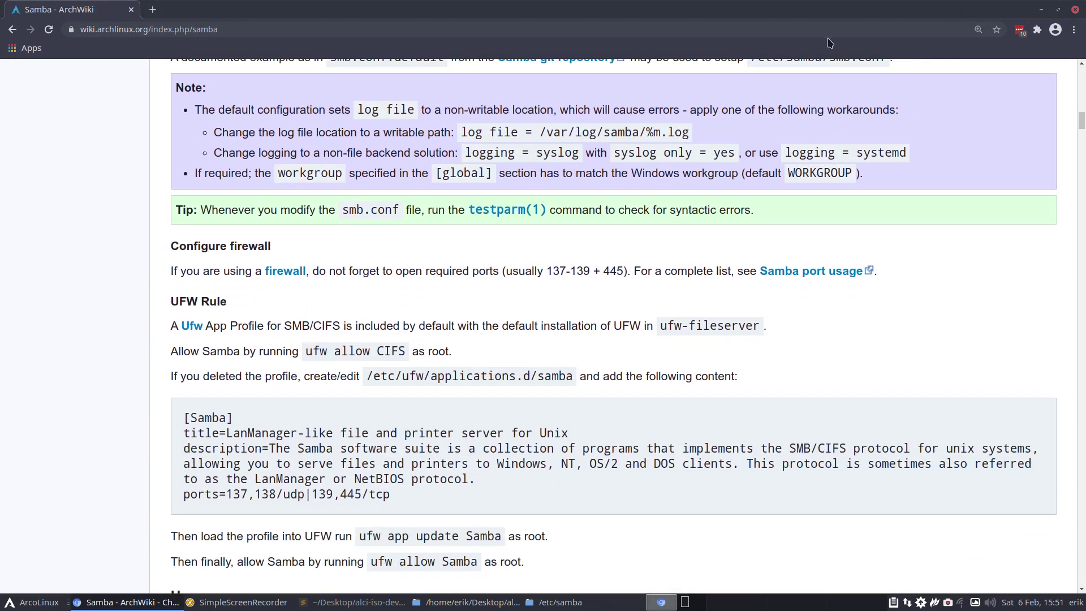
key(super+1)
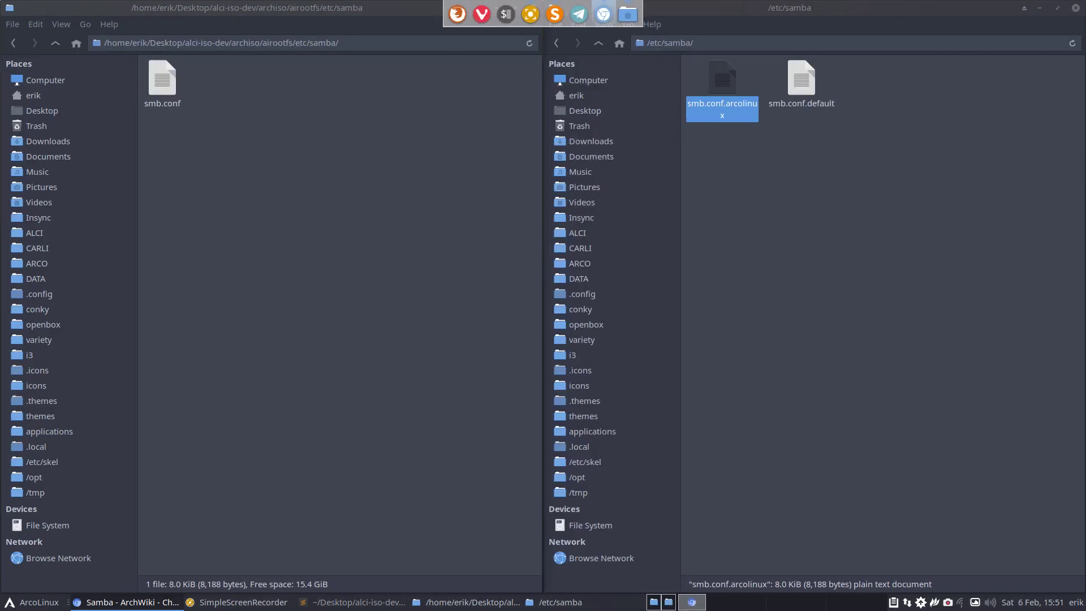
Step: Browse to ~/.bin/main/samba and open 1-install-samba-v3.sh with Sublime Text 3 Dev
click(621, 97)
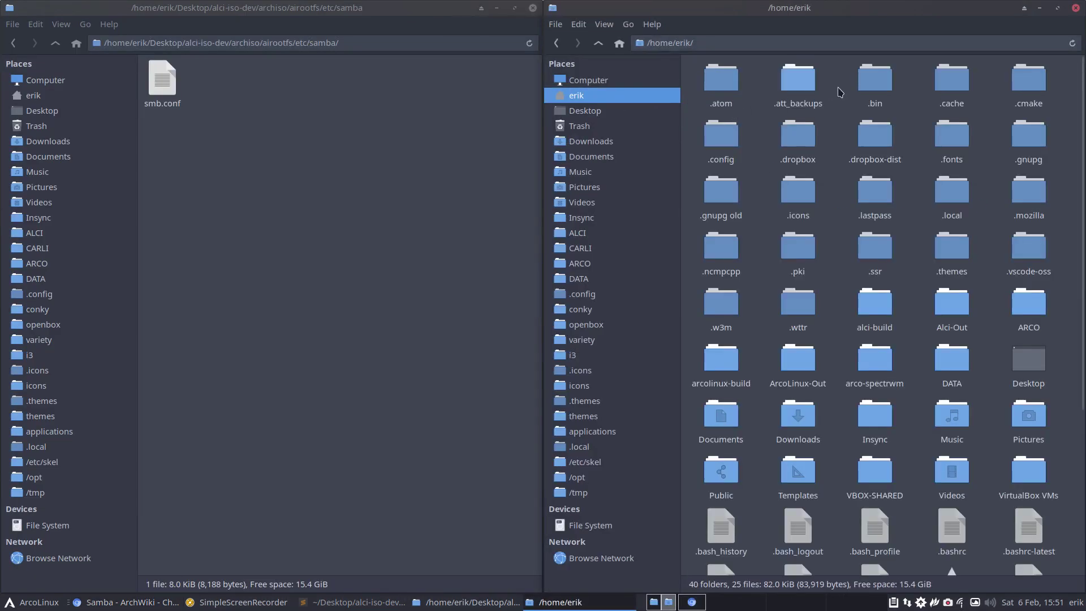
double_click(859, 89)
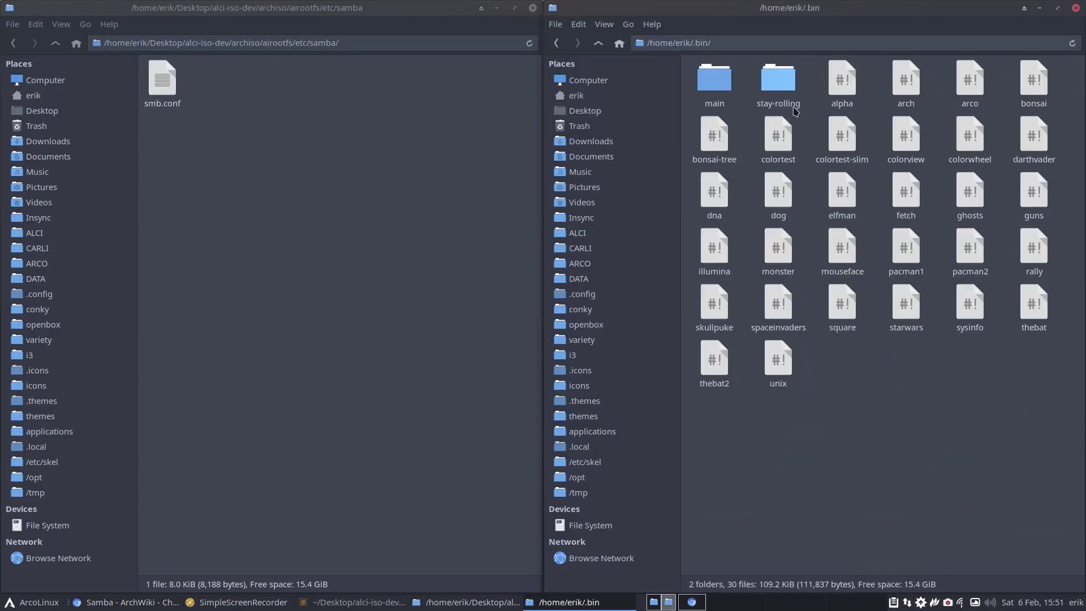
click(719, 85)
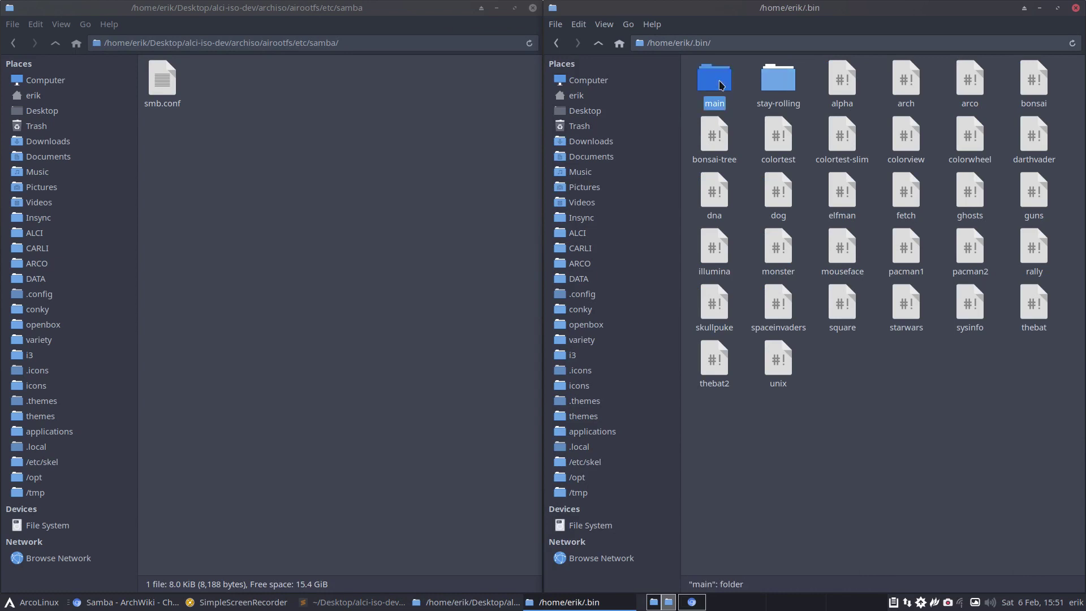
double_click(720, 86)
double_click(915, 84)
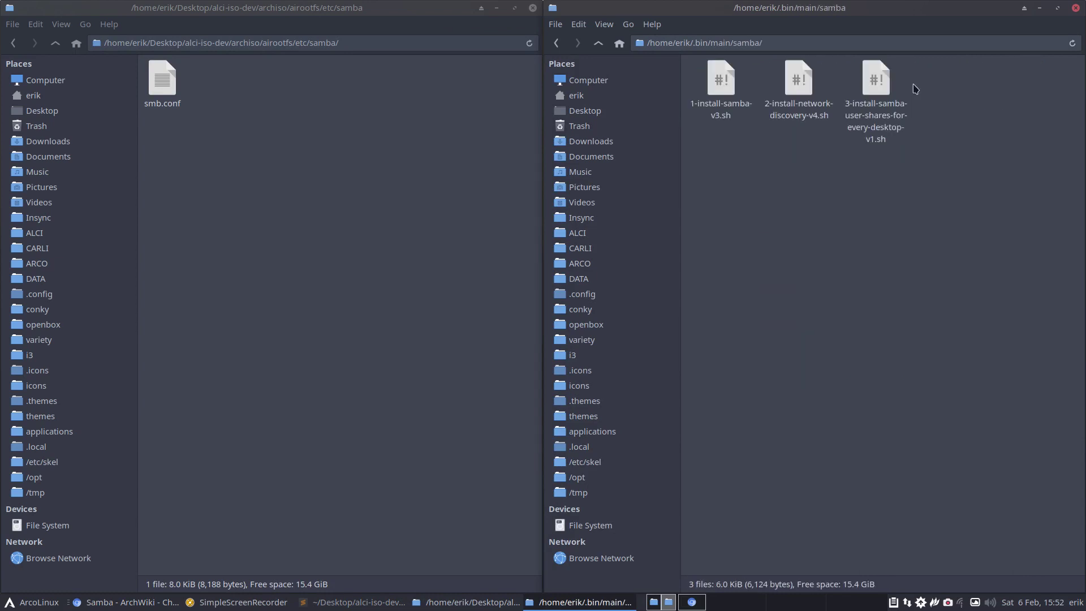
click(736, 84)
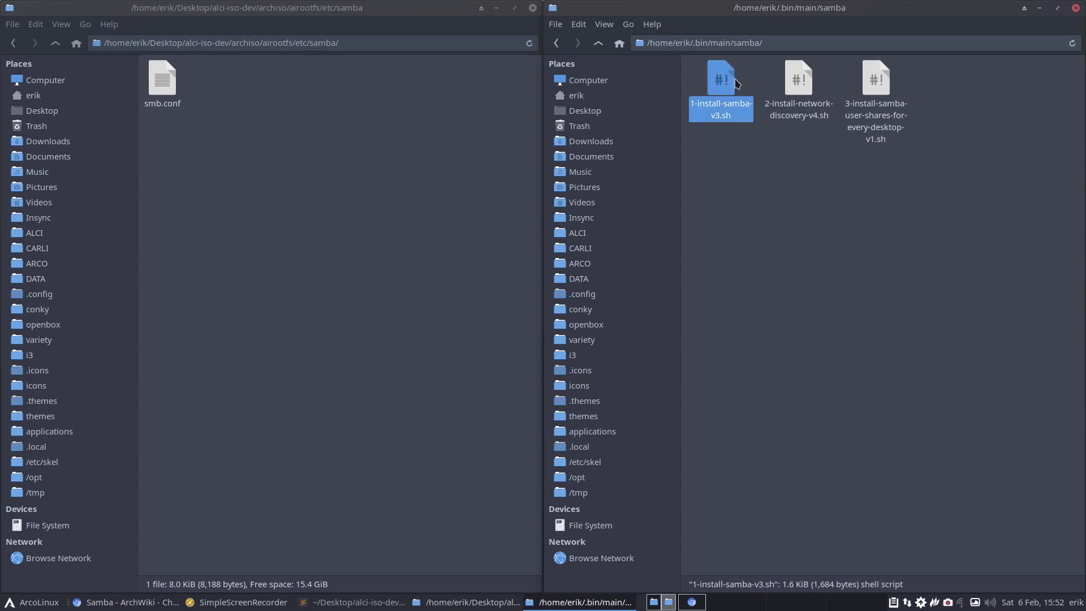
right_click(728, 94)
mouse_move(761, 120)
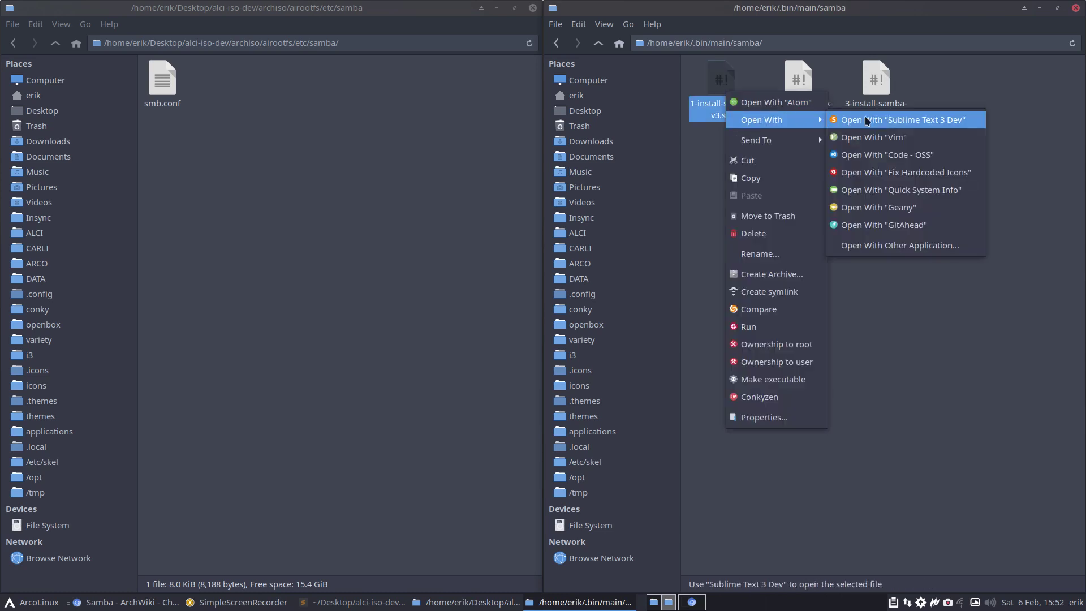
click(876, 120)
scroll(340, 344, down, 3)
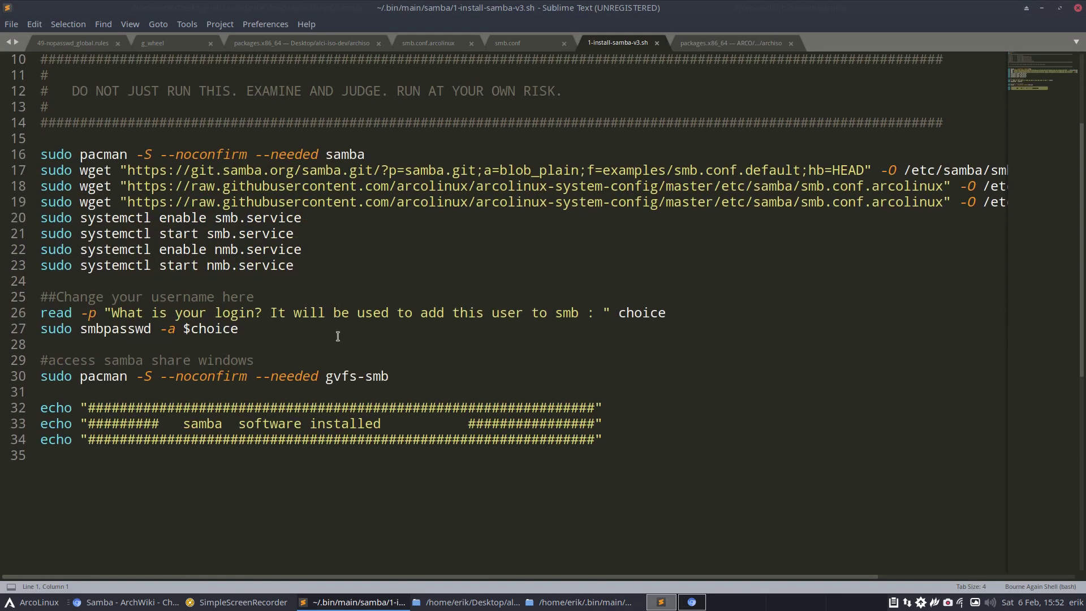
Step: Highlight the script's smb.conf download commands and its smb and nmb service enable lines
drag(905, 170, 618, 186)
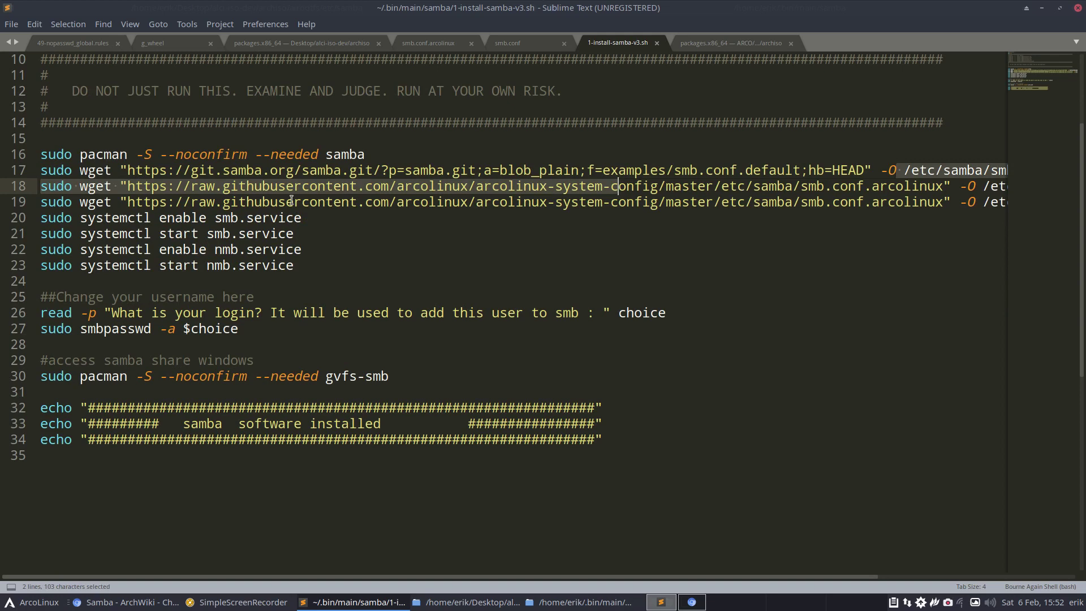
drag(160, 217, 255, 217)
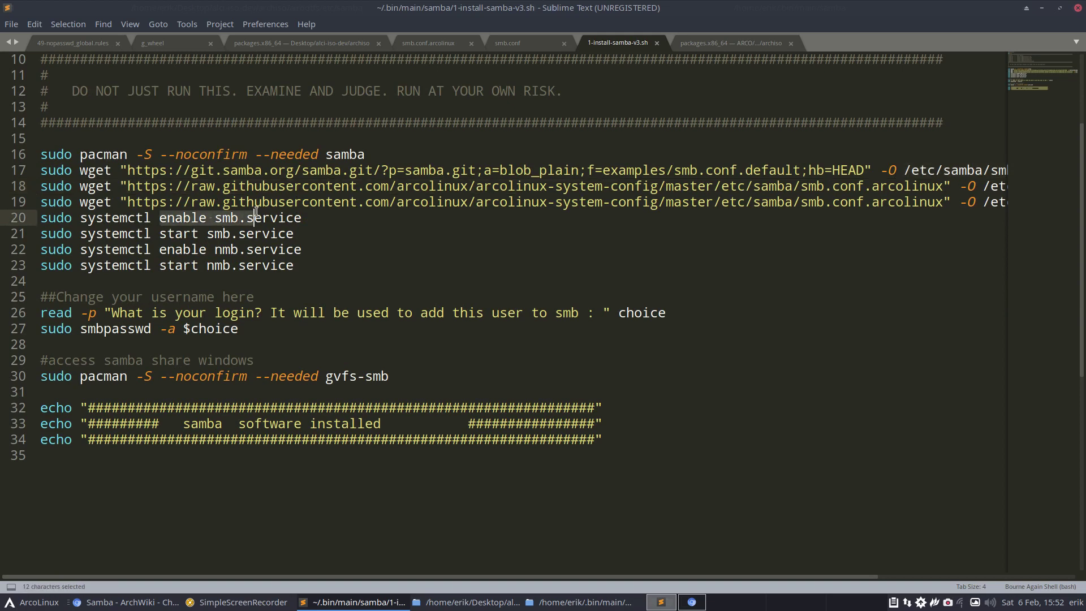
click(220, 249)
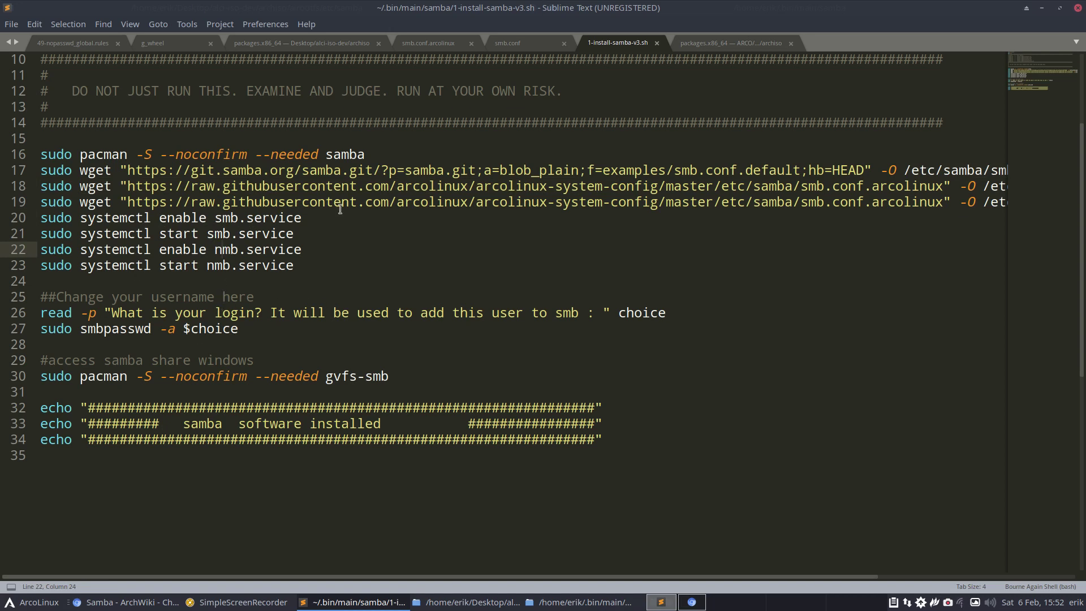
Step: Copy the gvfs-smb package name and return to the alci-iso packages.x86_64 tab
drag(328, 377, 390, 375)
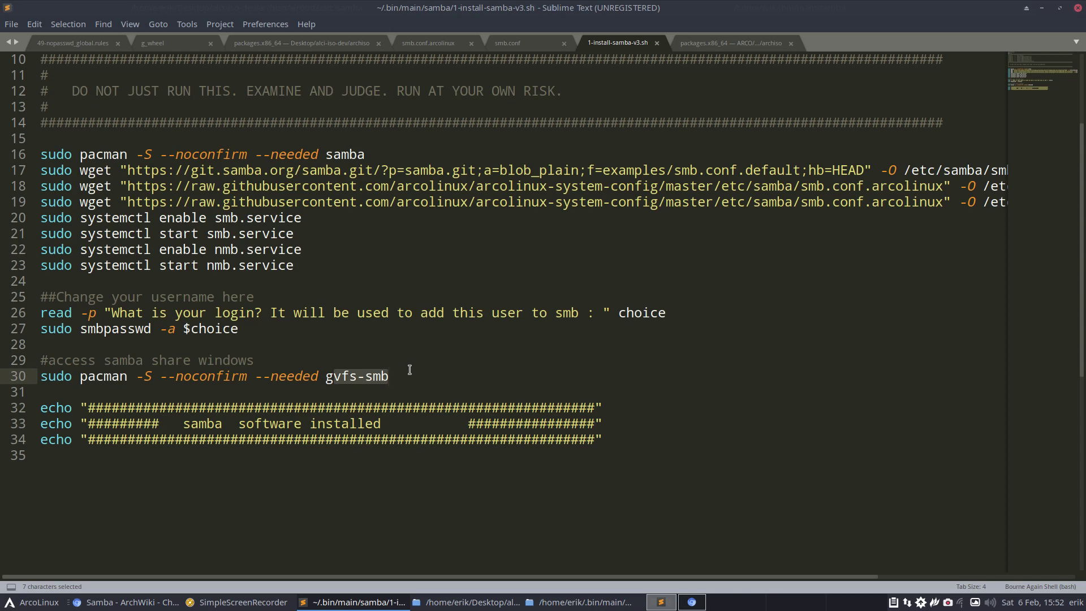
key(ctrl+c)
click(735, 43)
scroll(269, 310, down, 8)
scroll(269, 309, down, 20)
scroll(270, 310, down, 20)
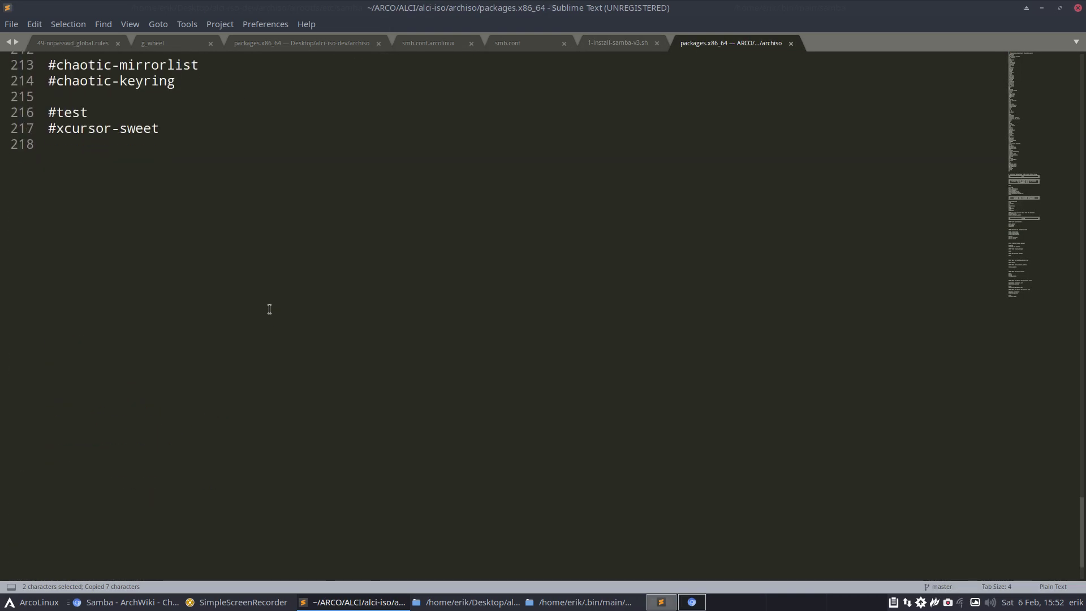
Step: Close the alci-iso package list tab and the smb.conf and smb.conf.arcolinux tabs
click(792, 44)
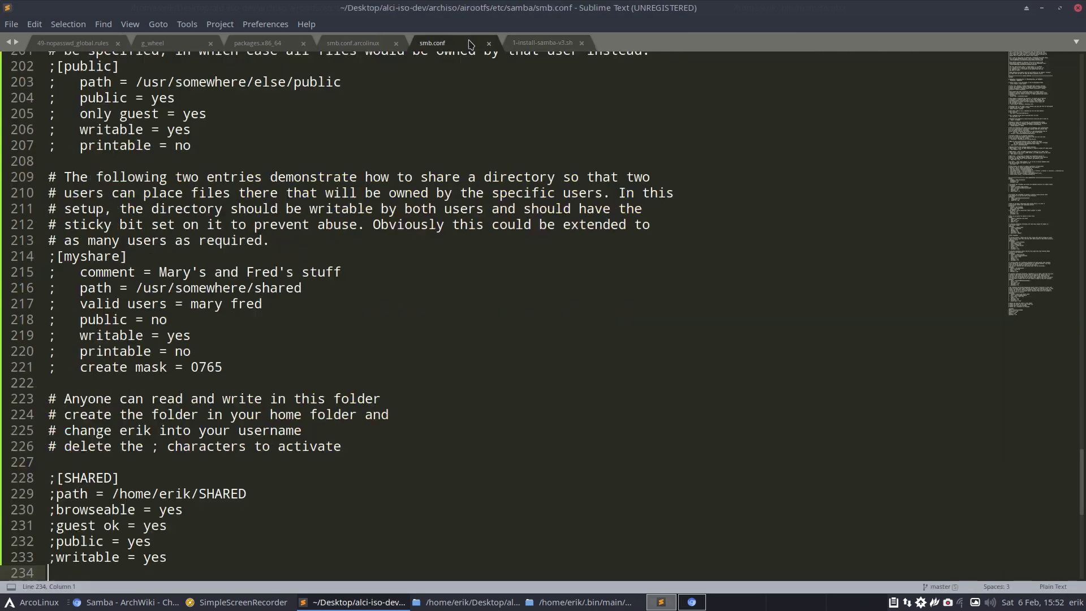
click(472, 44)
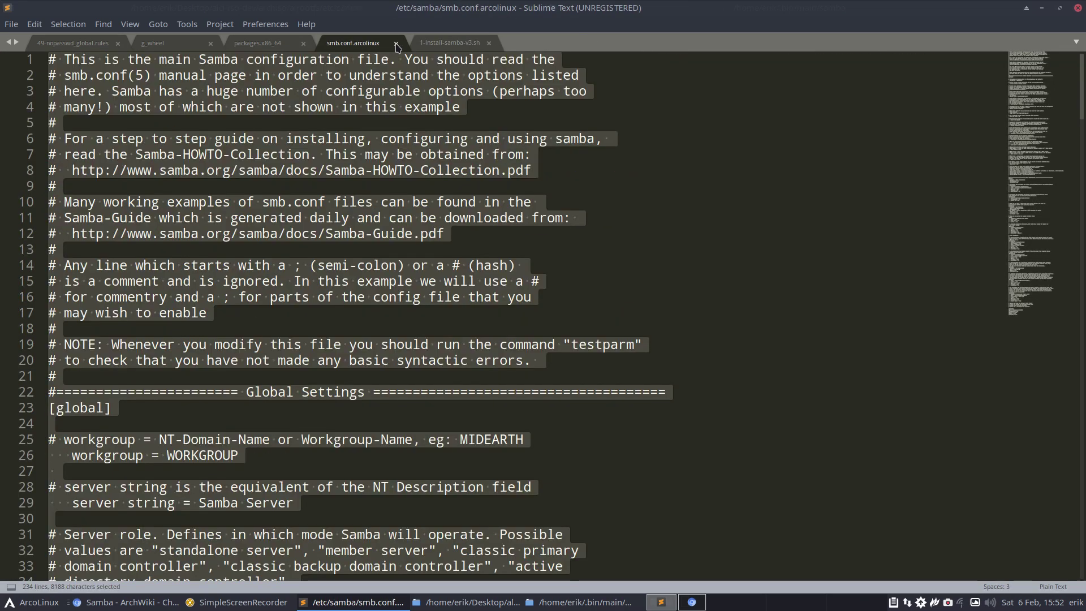
click(395, 43)
scroll(242, 206, down, 2)
scroll(242, 206, down, 20)
scroll(242, 206, down, 9)
scroll(242, 206, down, 10)
scroll(242, 207, down, 2)
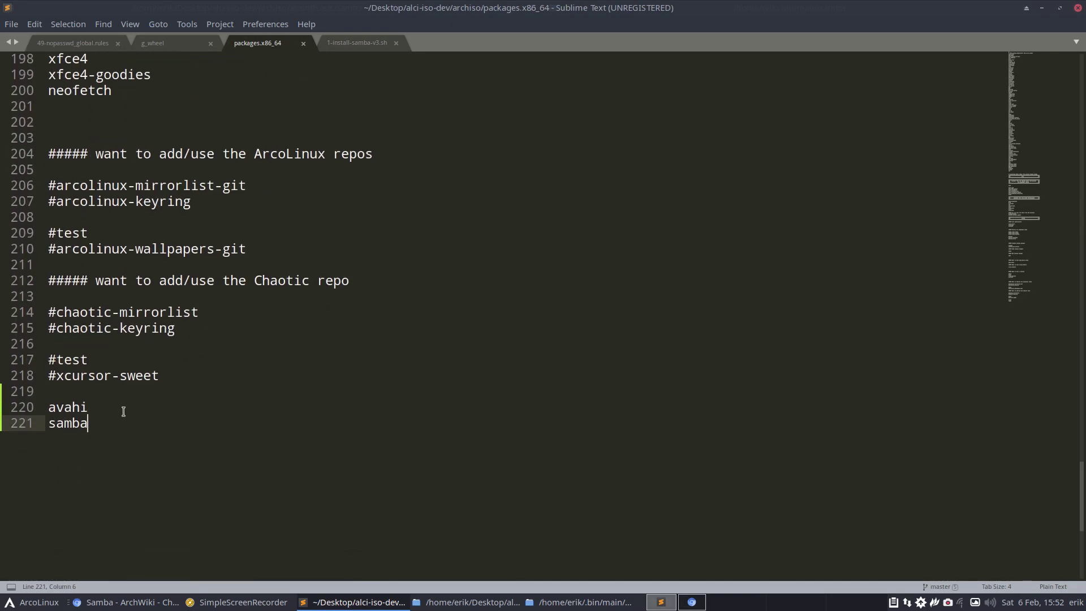
Step: Add gvfs-smb after samba in packages.x86_64, fix the typo, and save the list
key(Return)
text(vfs-smb)
key(ctrl+s)
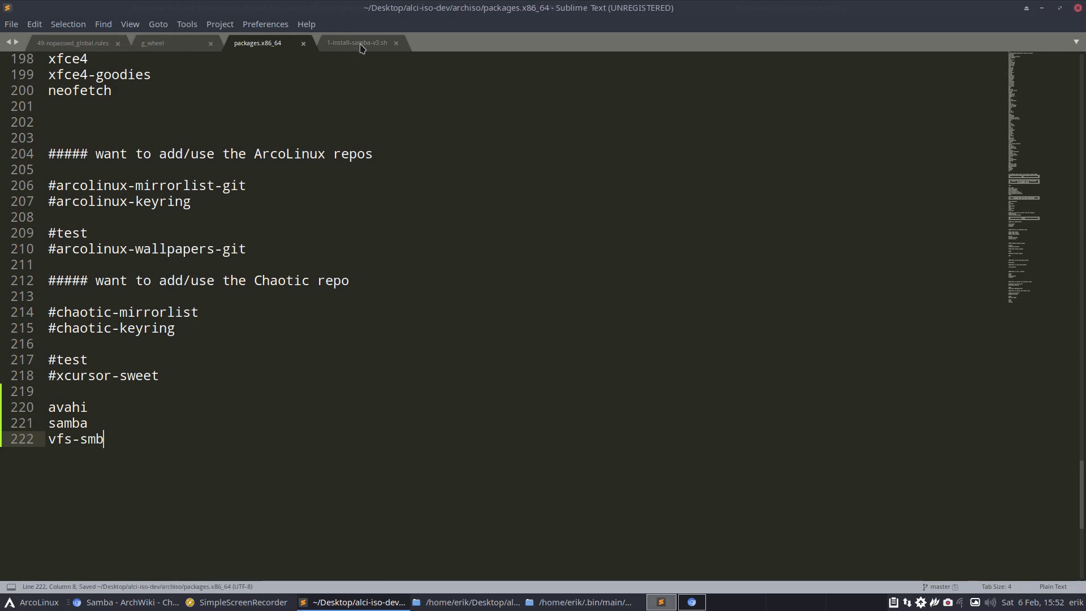
click(360, 47)
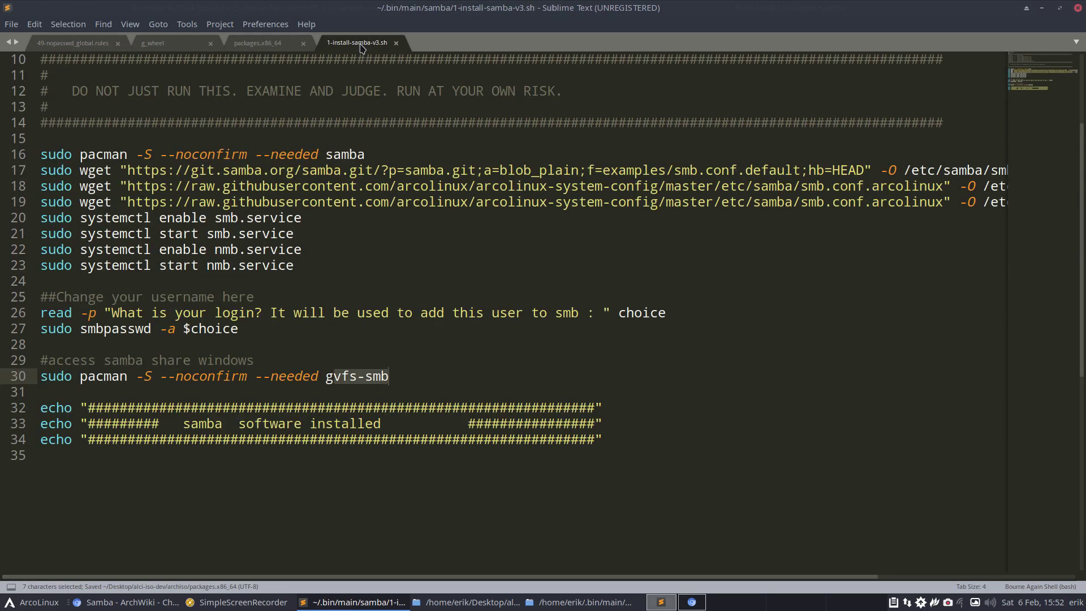
click(276, 44)
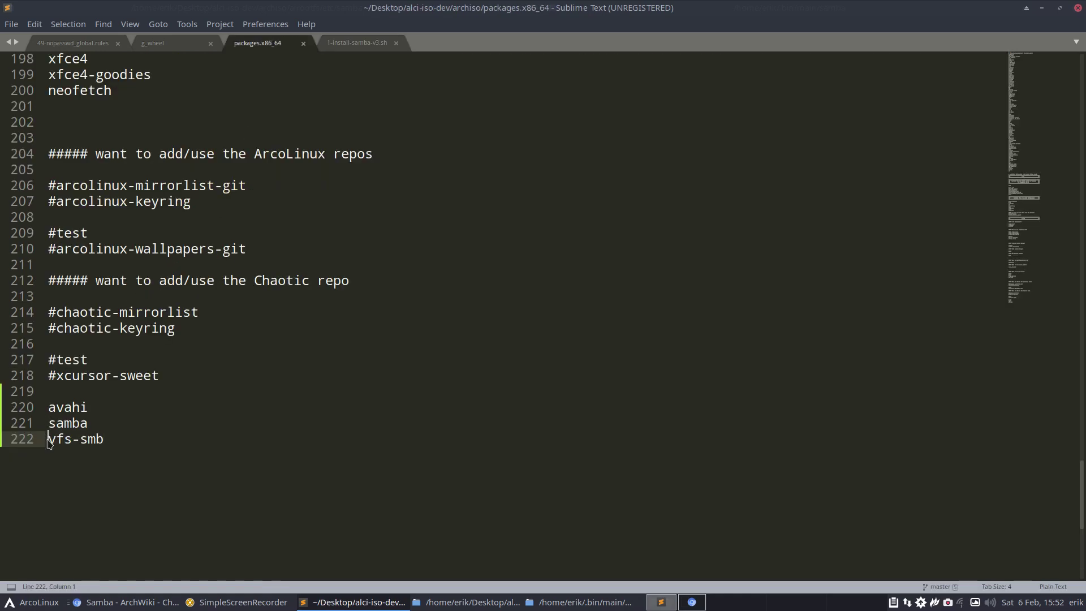
text(g)
key(ctrl+s)
click(365, 45)
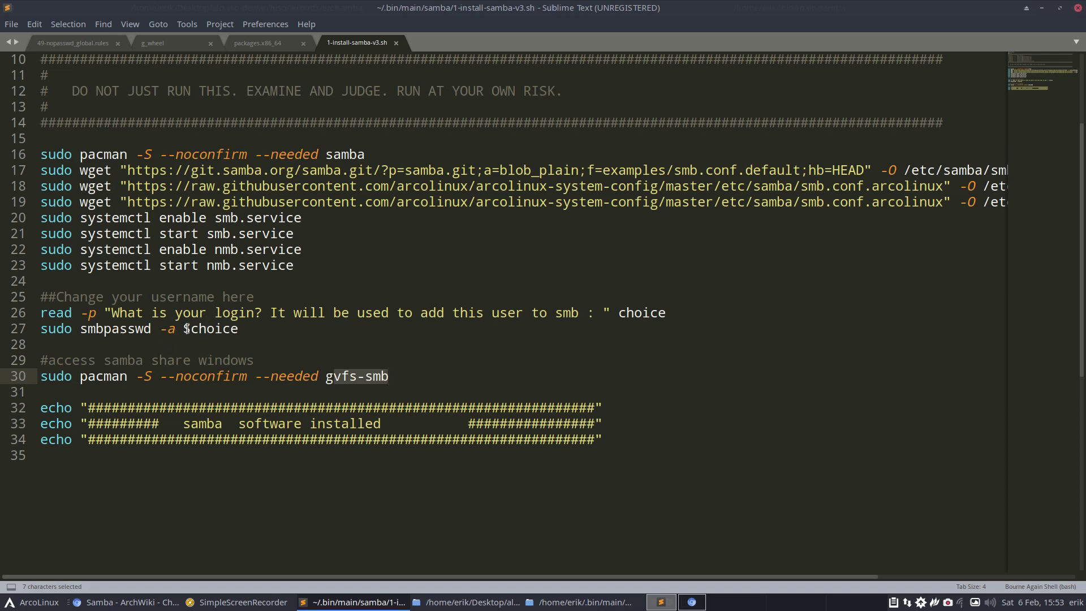
Step: Review the smbpasswd, gvfs-smb and smb/nmb service lines, then minimize Sublime Text
drag(259, 331, 26, 333)
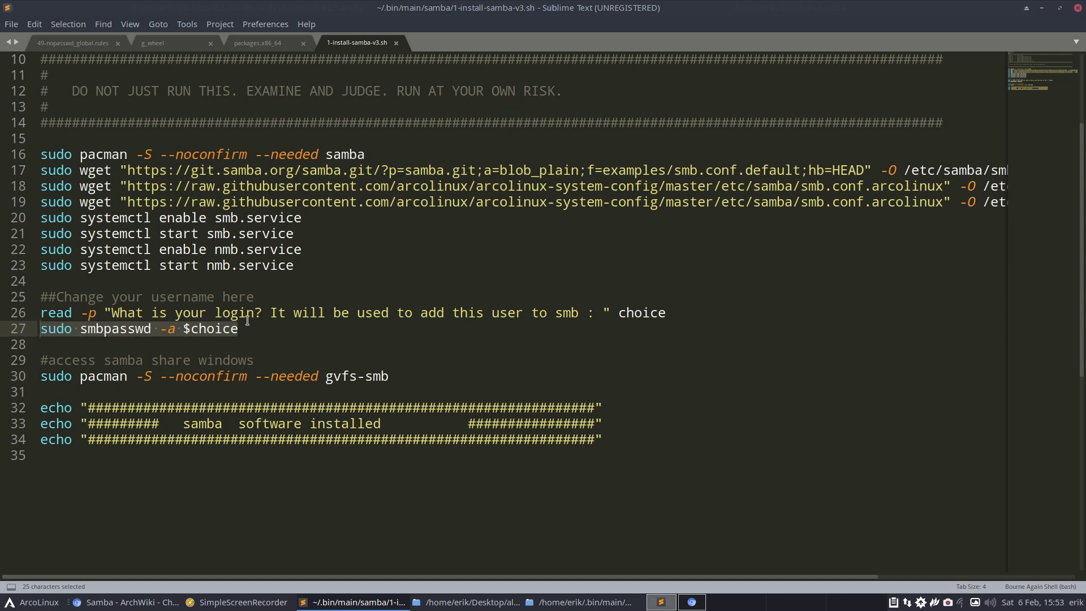
drag(325, 376, 388, 376)
drag(299, 266, 36, 221)
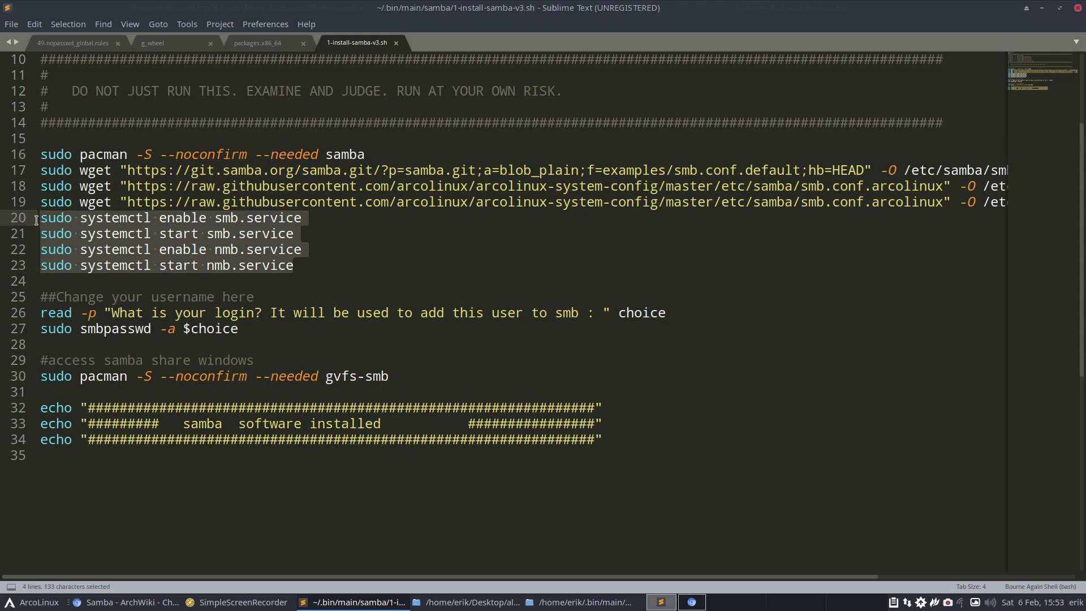
click(1043, 11)
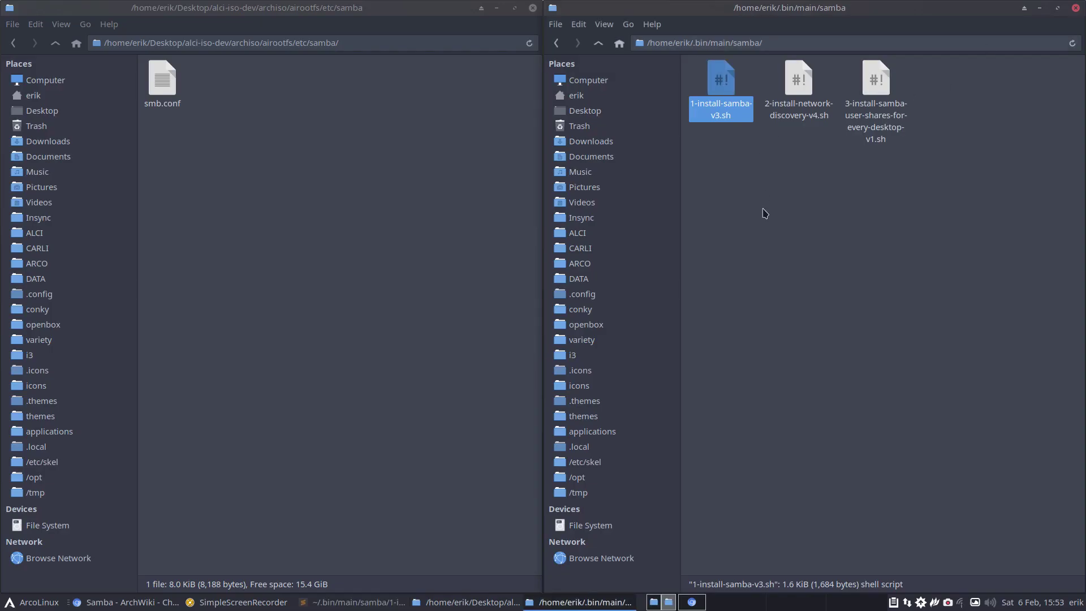
Step: Open 2-install-network-discovery-v4.sh in Atom and check its avahi package and avahi-daemon service lines
click(802, 84)
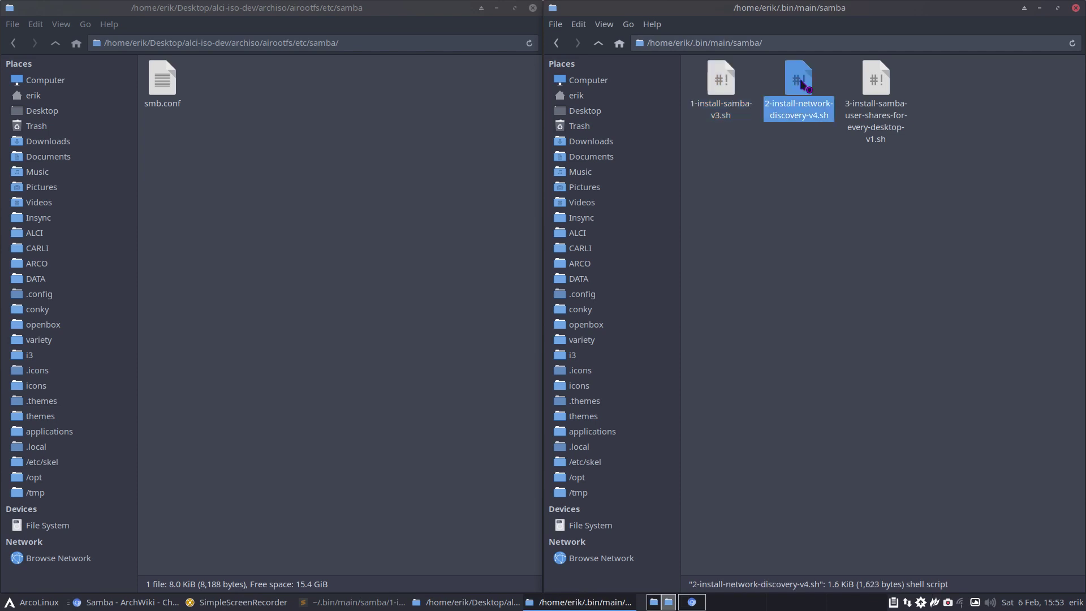
double_click(802, 83)
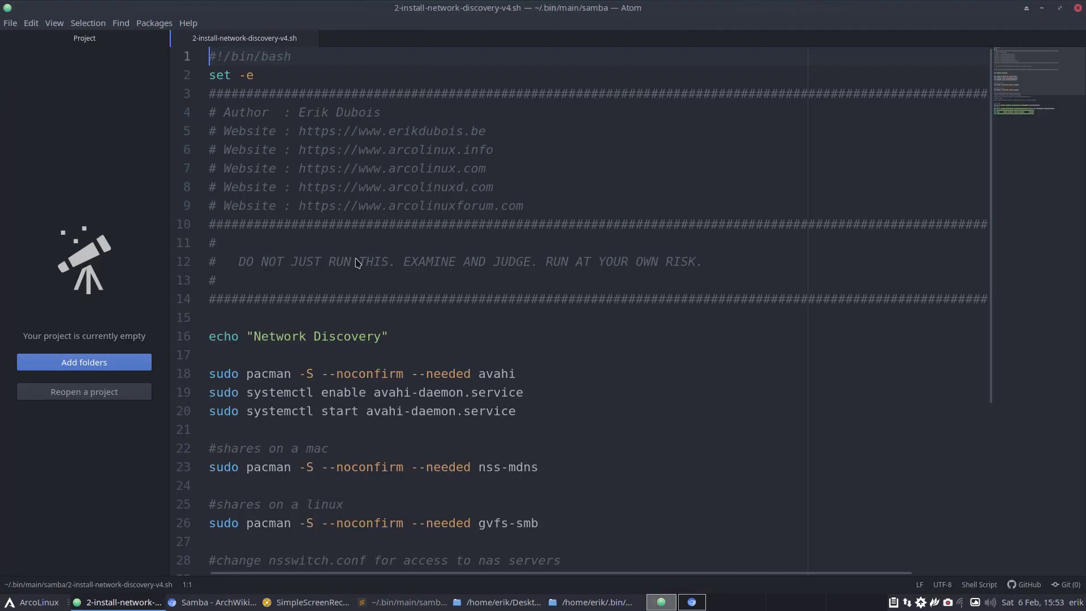
scroll(358, 264, down, 2)
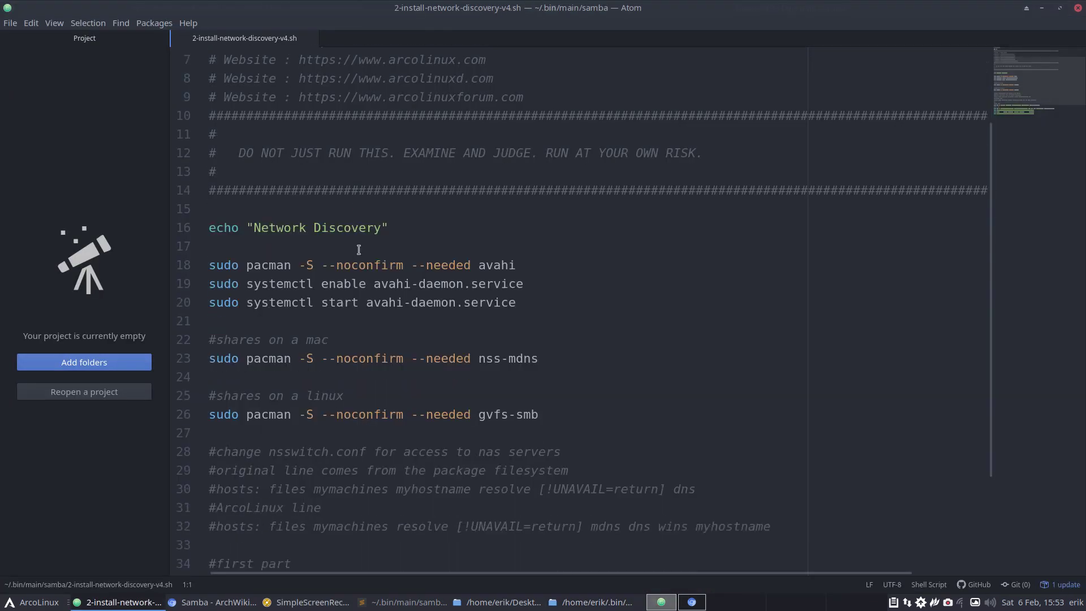
double_click(494, 263)
drag(379, 283, 535, 285)
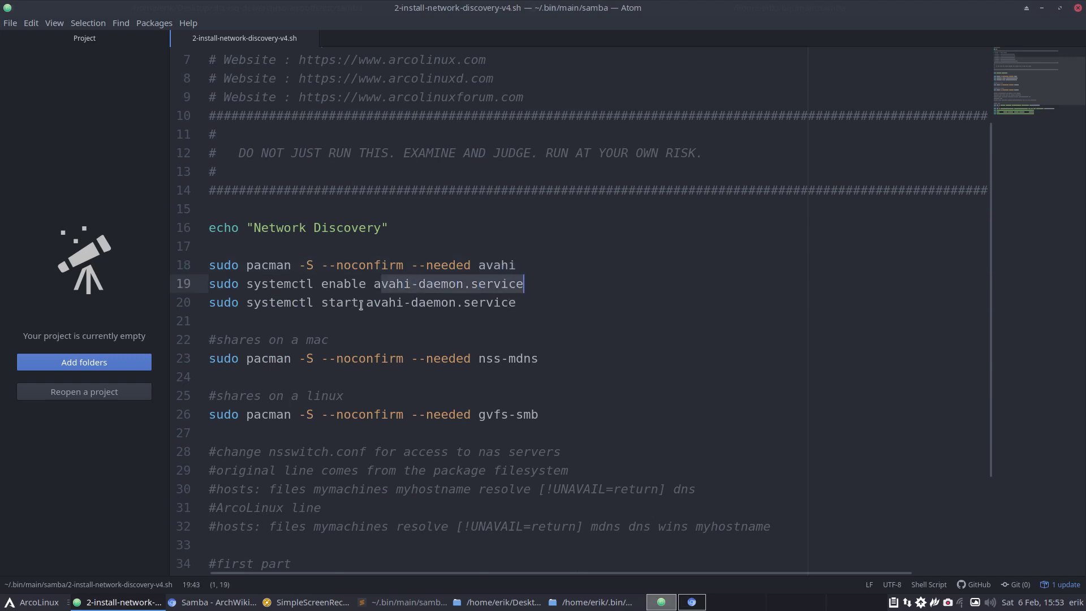
drag(366, 302, 516, 302)
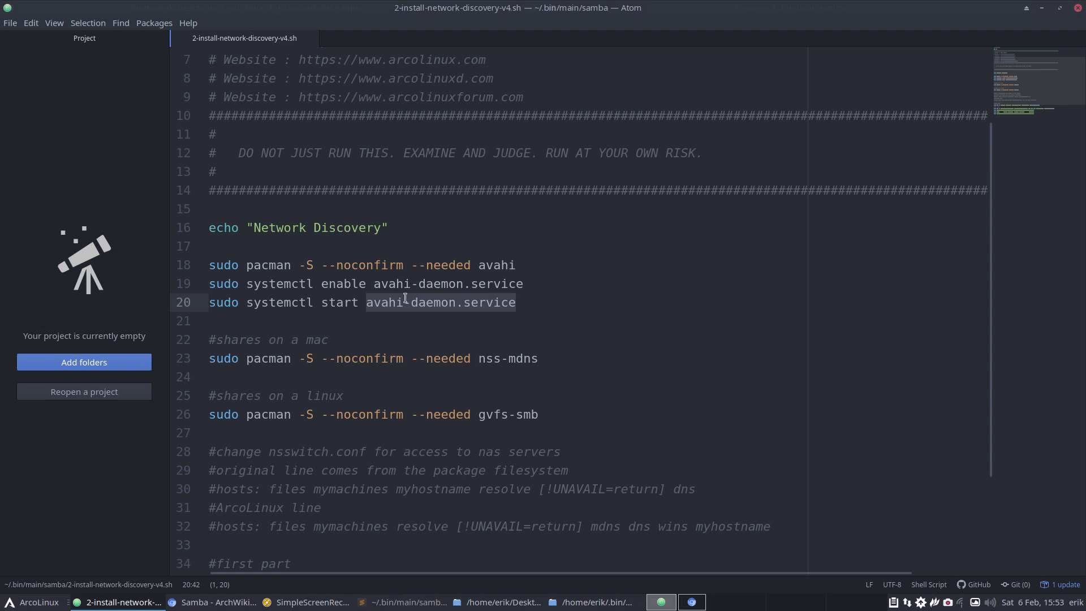
Step: Select the nss-mdns package name on line 23, then minimize Atom
double_click(488, 359)
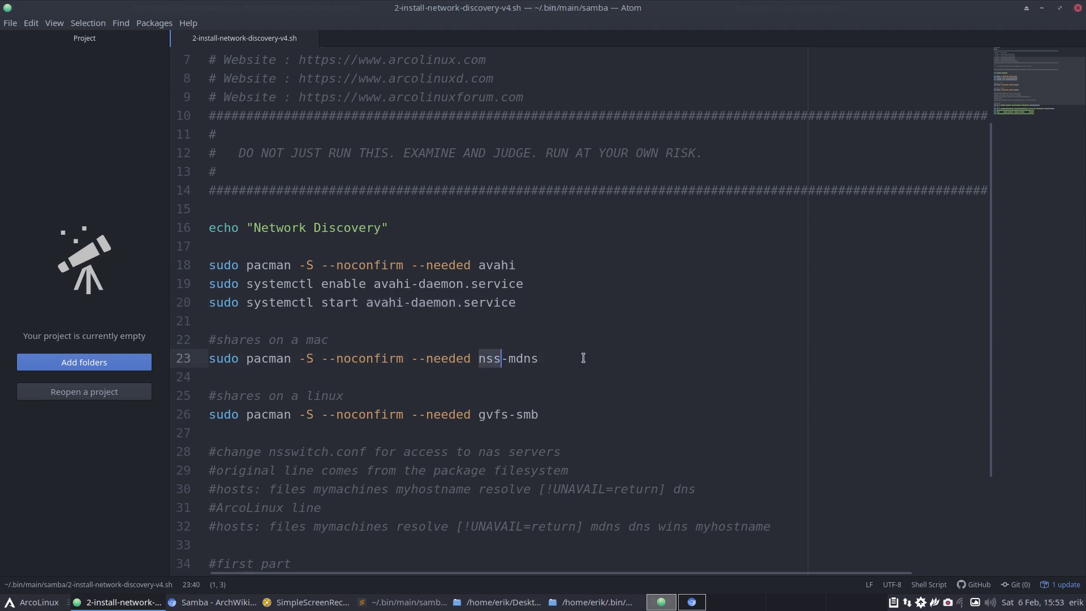
click(480, 416)
drag(479, 358, 539, 357)
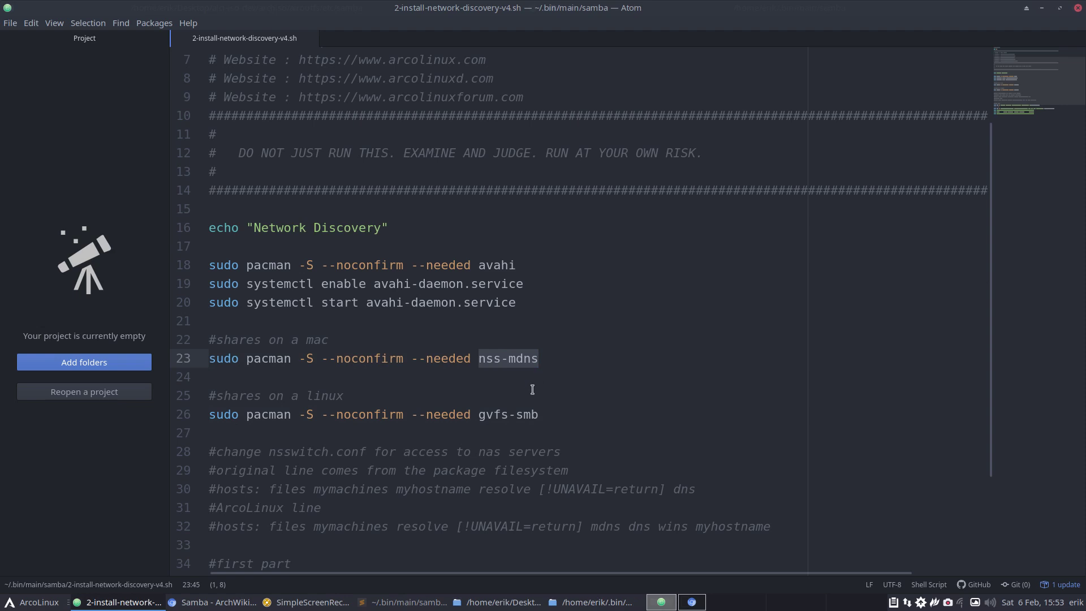
click(1043, 8)
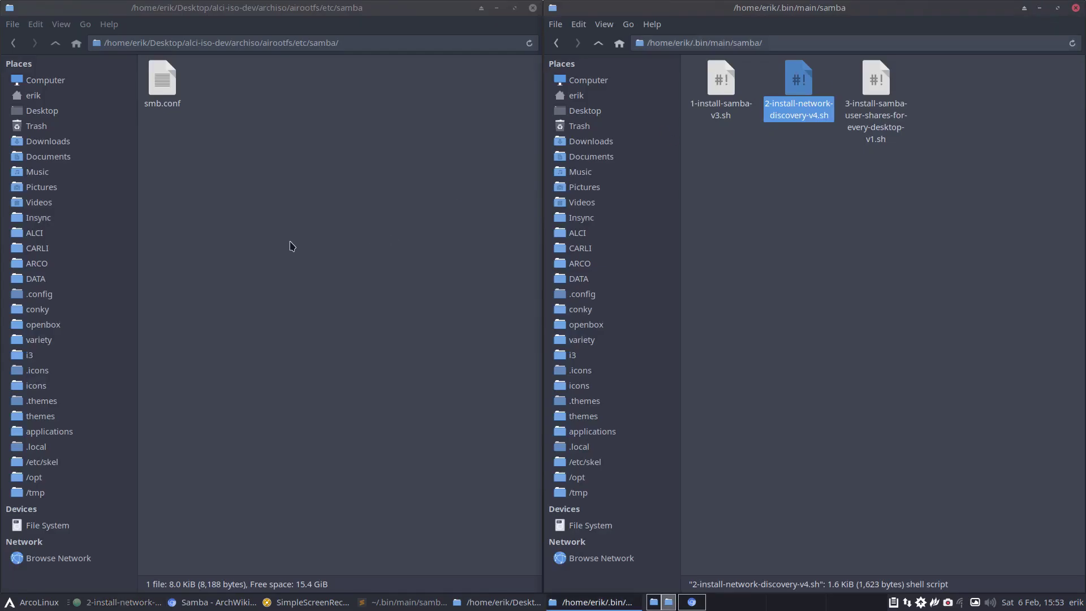
Step: Append nss-mdns below gvfs-smb in packages.x86_64, save it, and close the Atom script
click(128, 603)
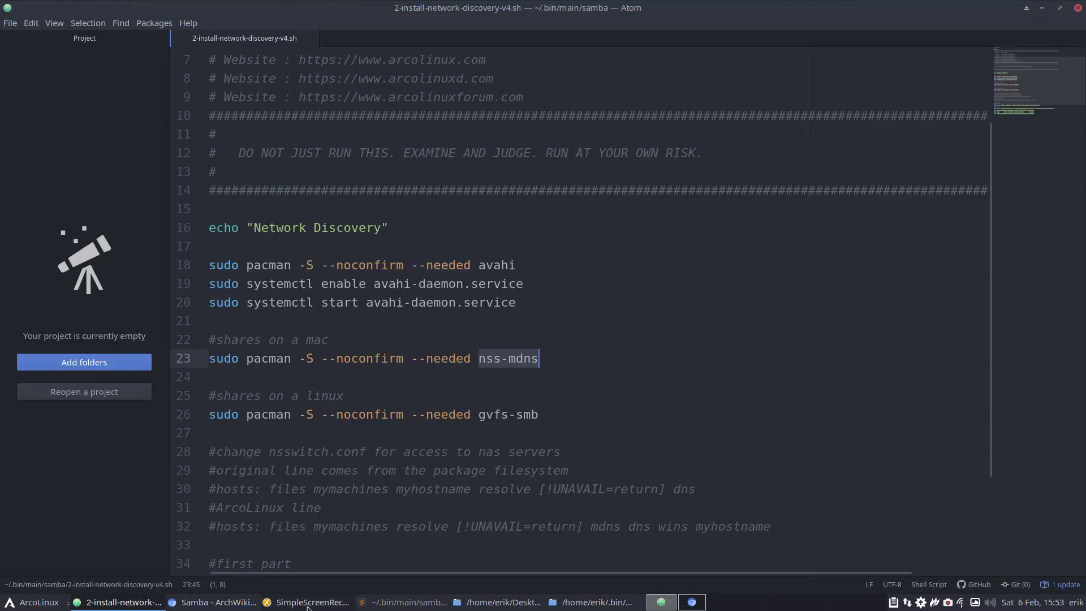
click(399, 603)
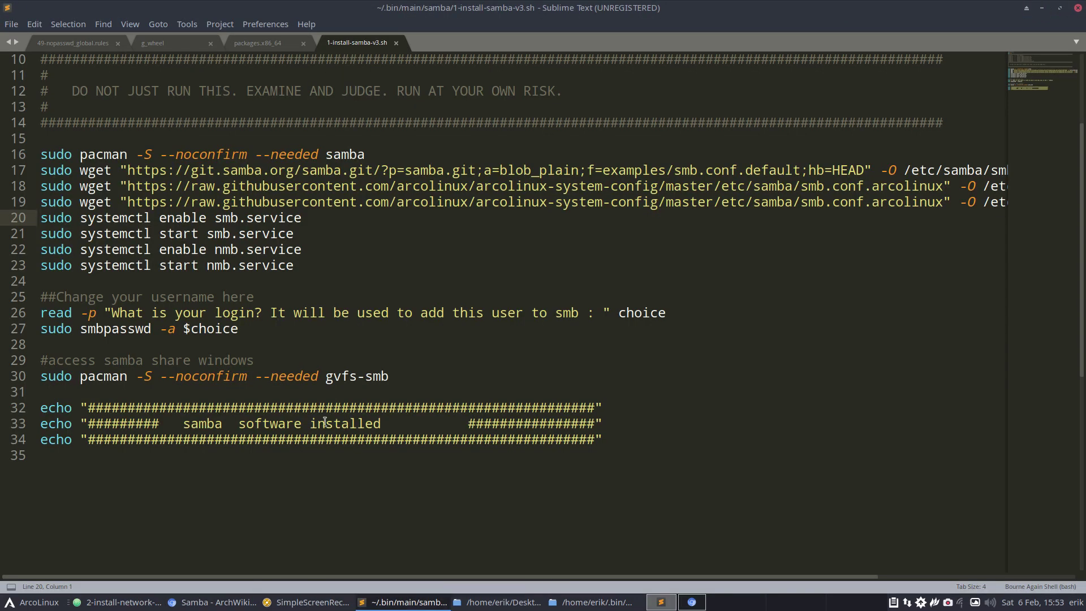
click(272, 47)
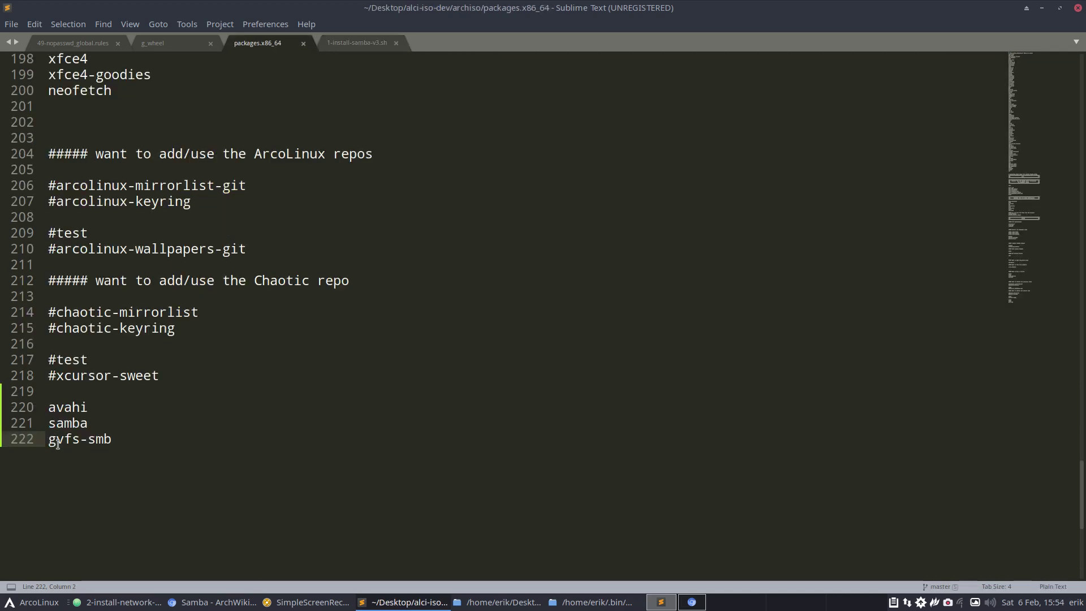
key(Return)
text(nss-mdns)
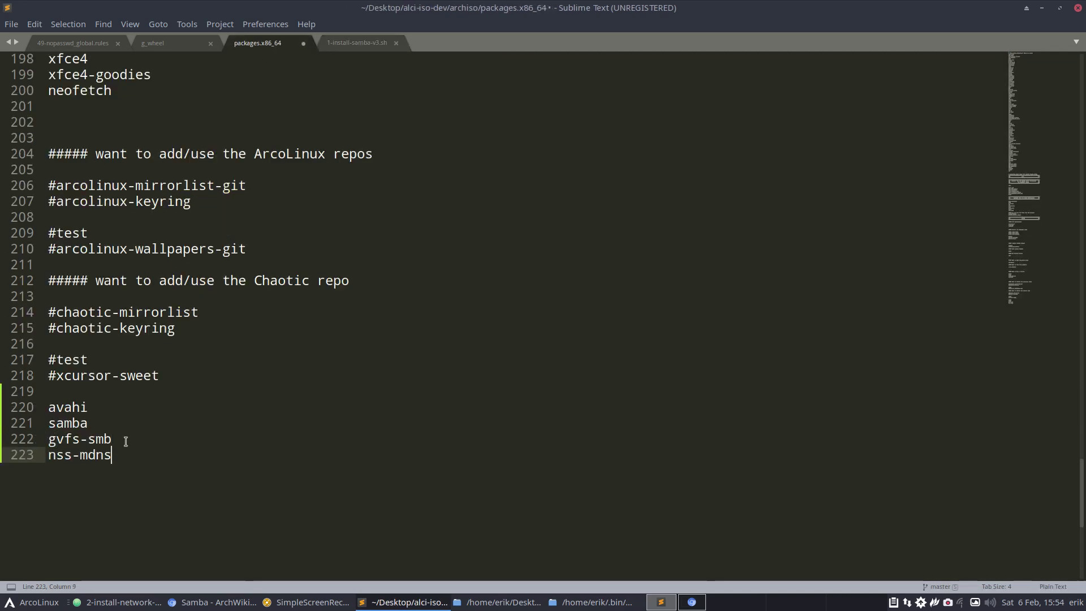
key(ctrl+s)
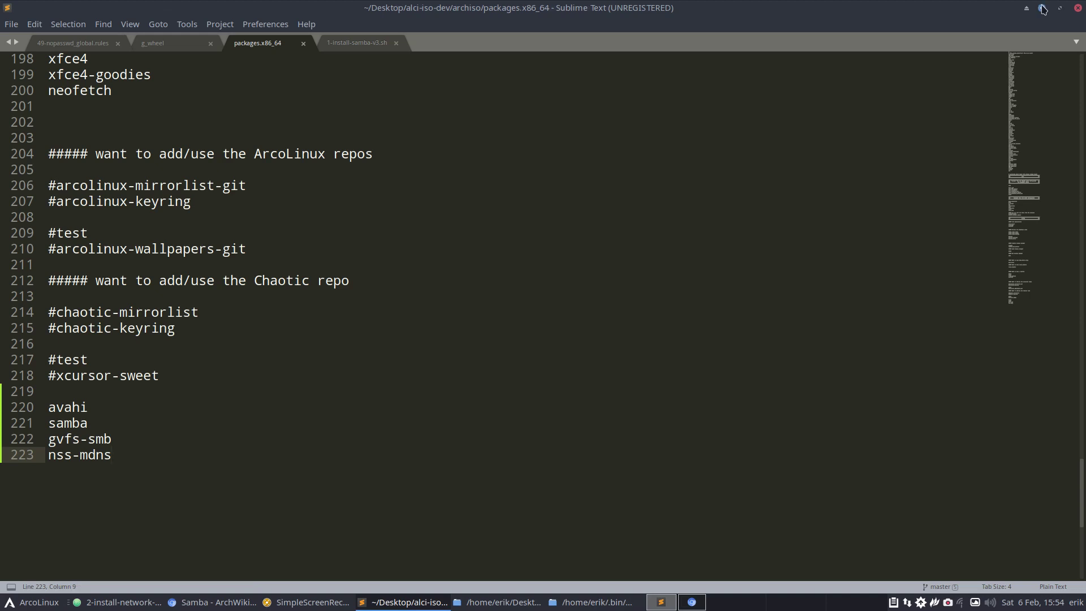
click(1044, 9)
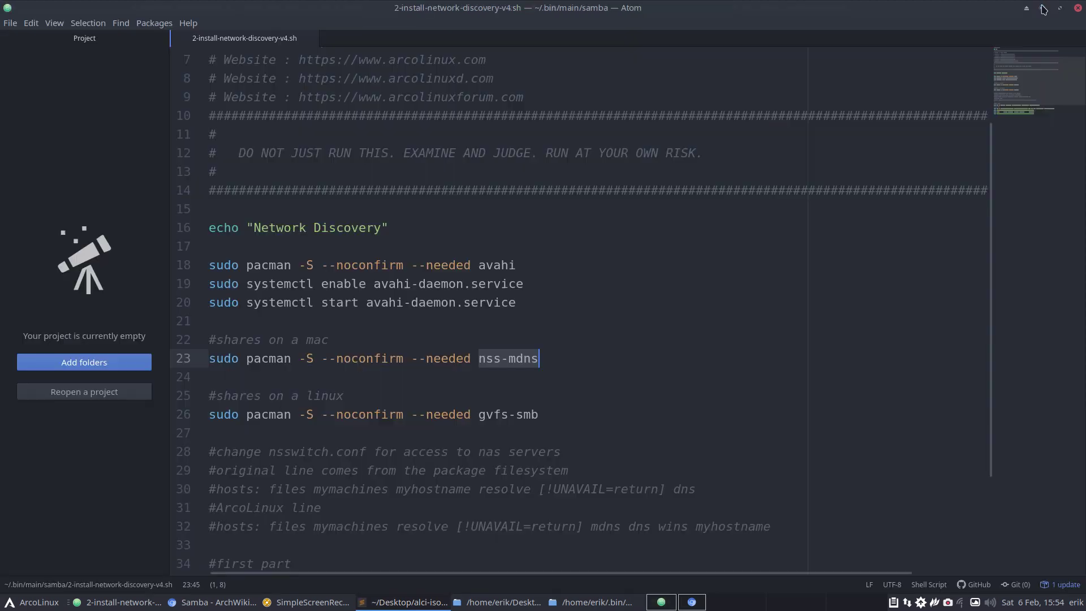
click(1076, 8)
Step: Run ./1-install-samba-v3.sh in a terminal, supplying the sudo password, login name and SMB password twice
right_click(737, 217)
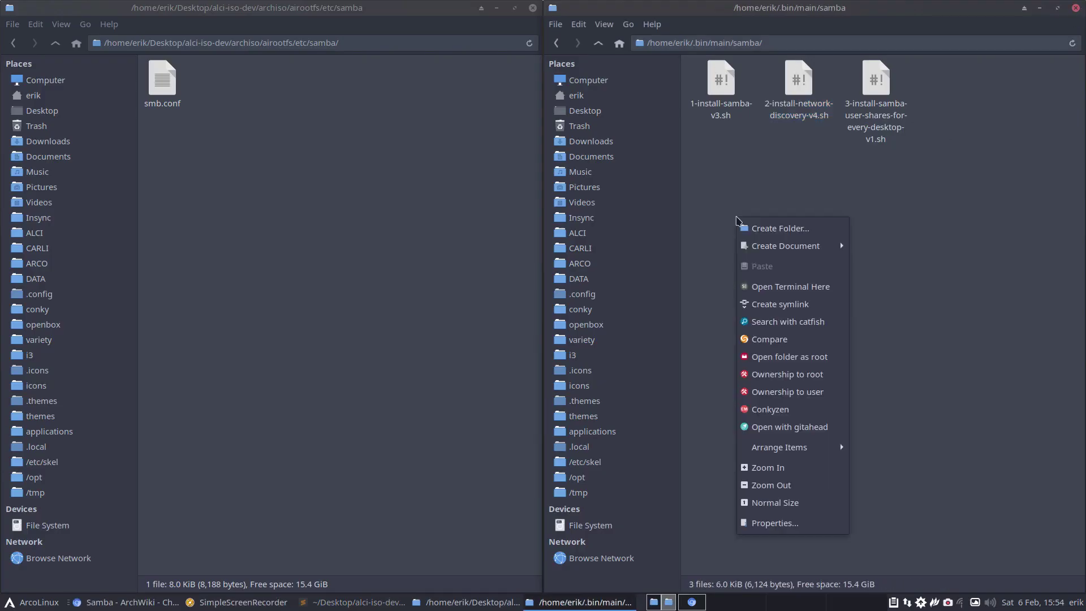
click(764, 283)
text(./1)
key(Tab)
key(Return)
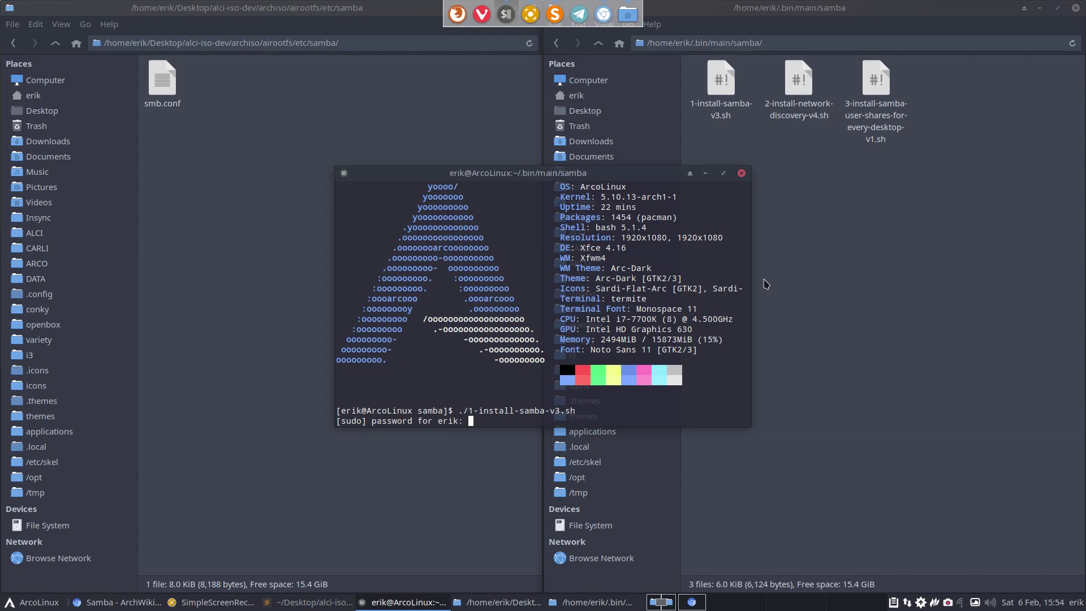
key(Return)
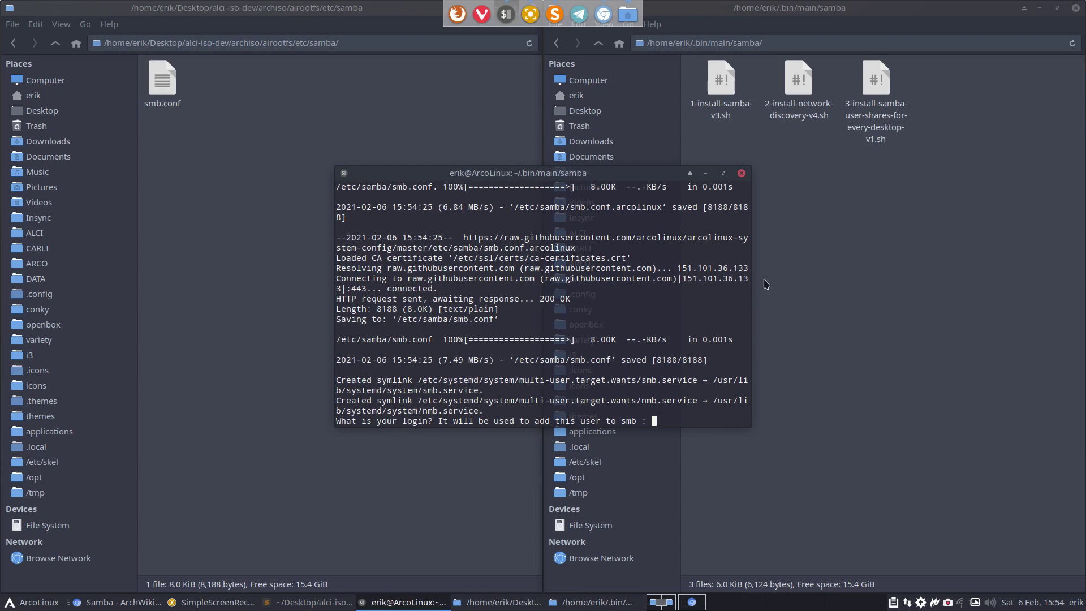
text(erik)
key(Return)
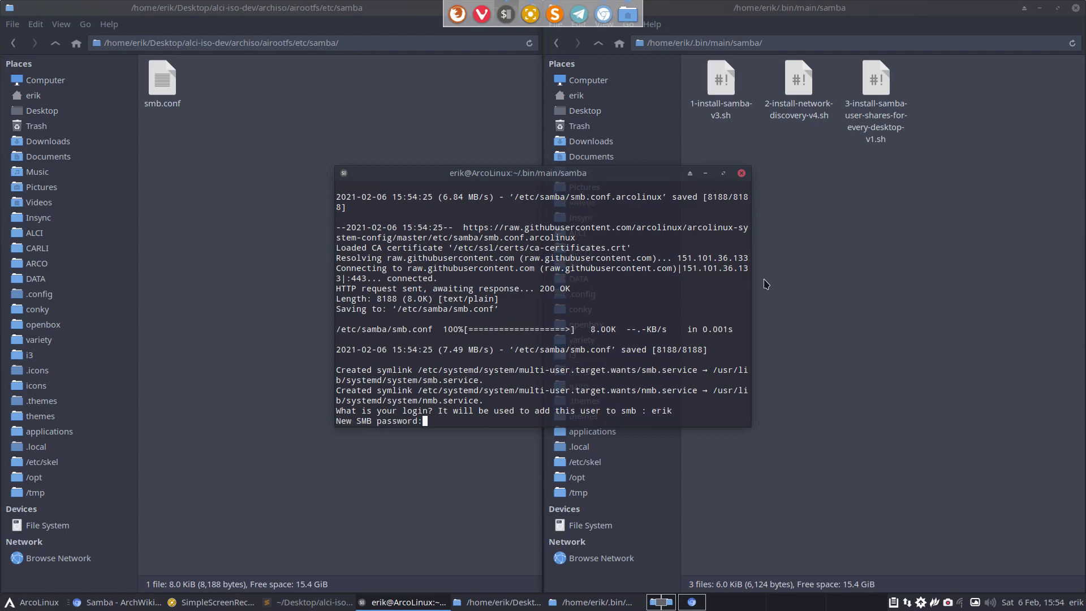
key(Return)
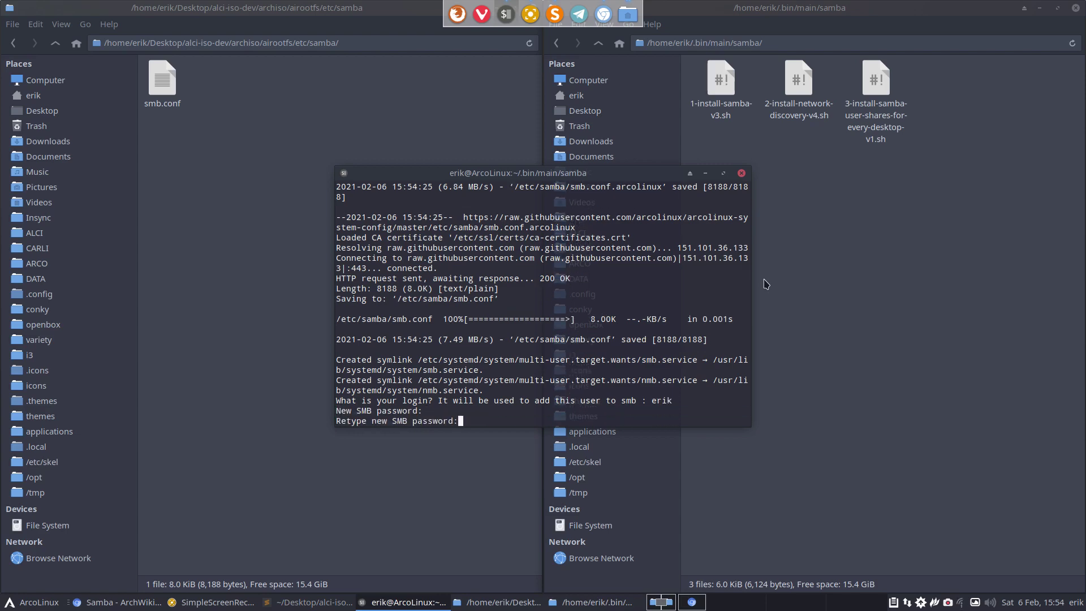
key(Return)
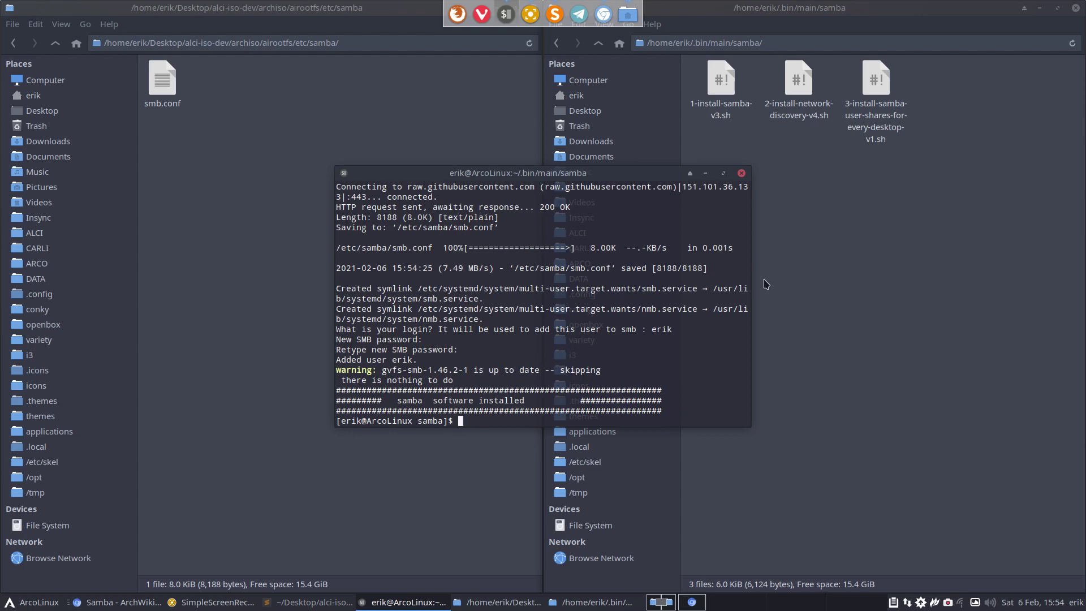
Step: Close the terminal and navigate the right pane via File System and /etc to /etc/systemd
click(741, 174)
click(631, 84)
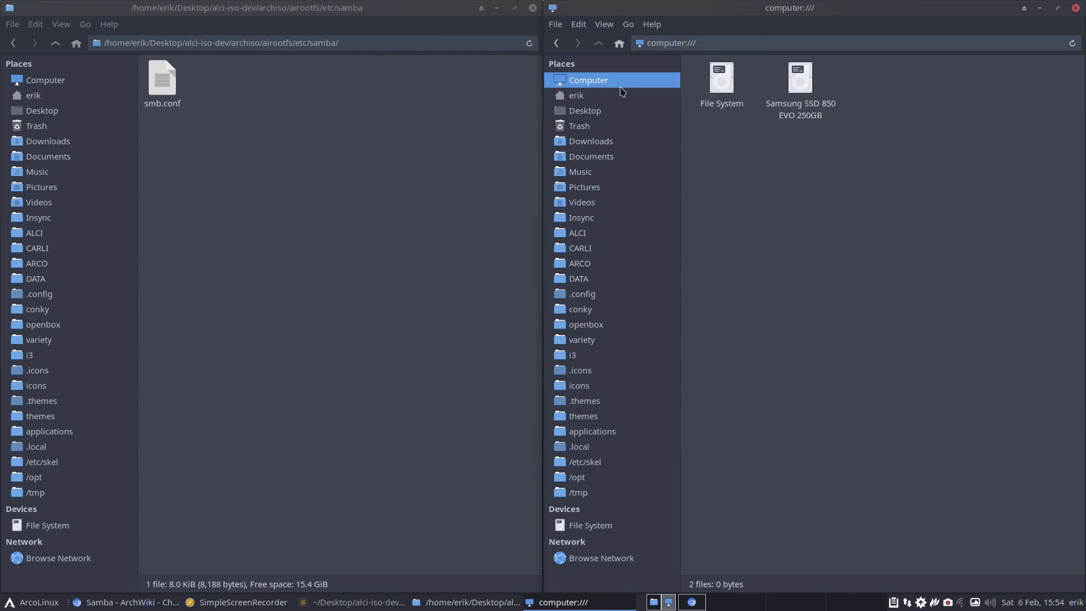
double_click(721, 80)
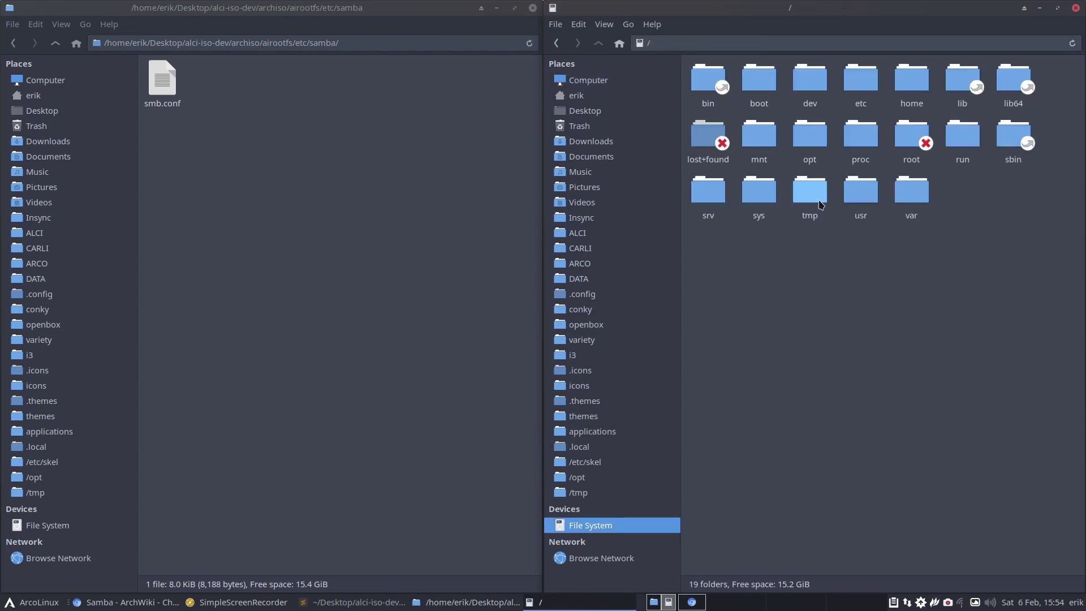
double_click(861, 80)
scroll(805, 308, down, 10)
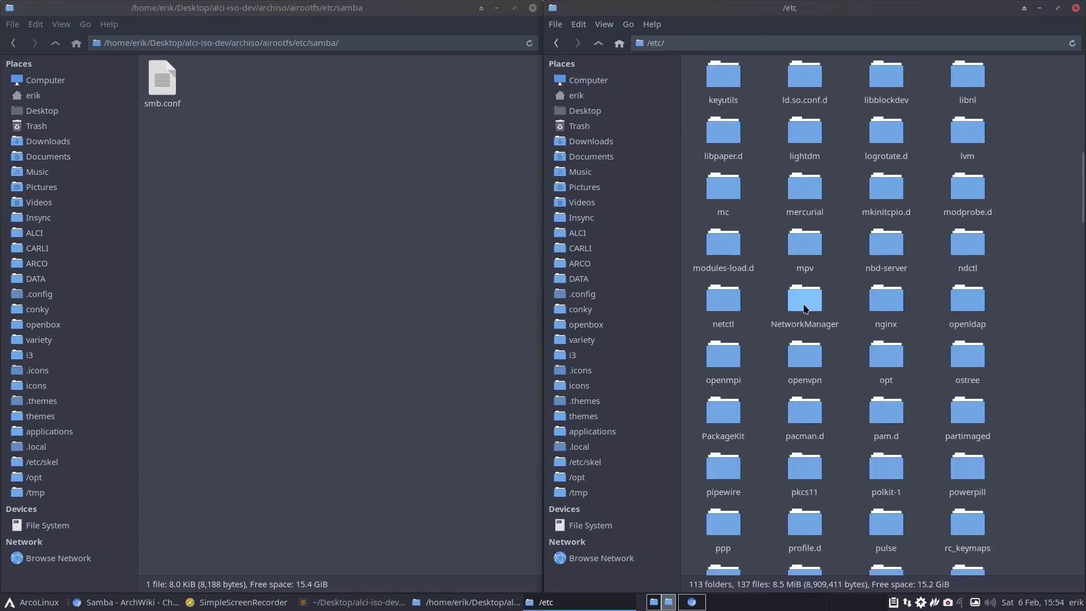
text(sys)
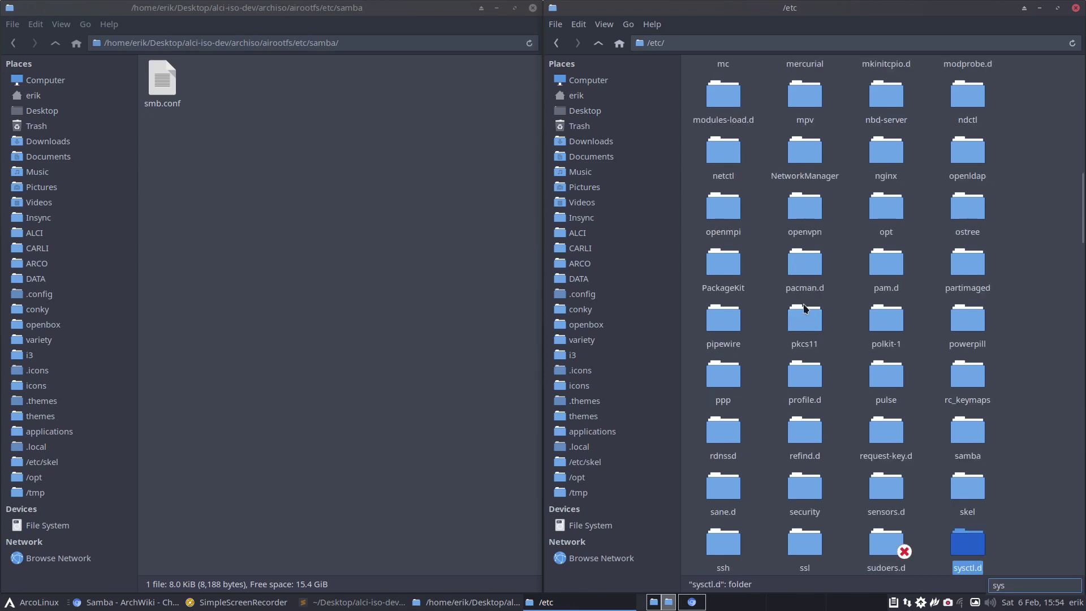
key(Down)
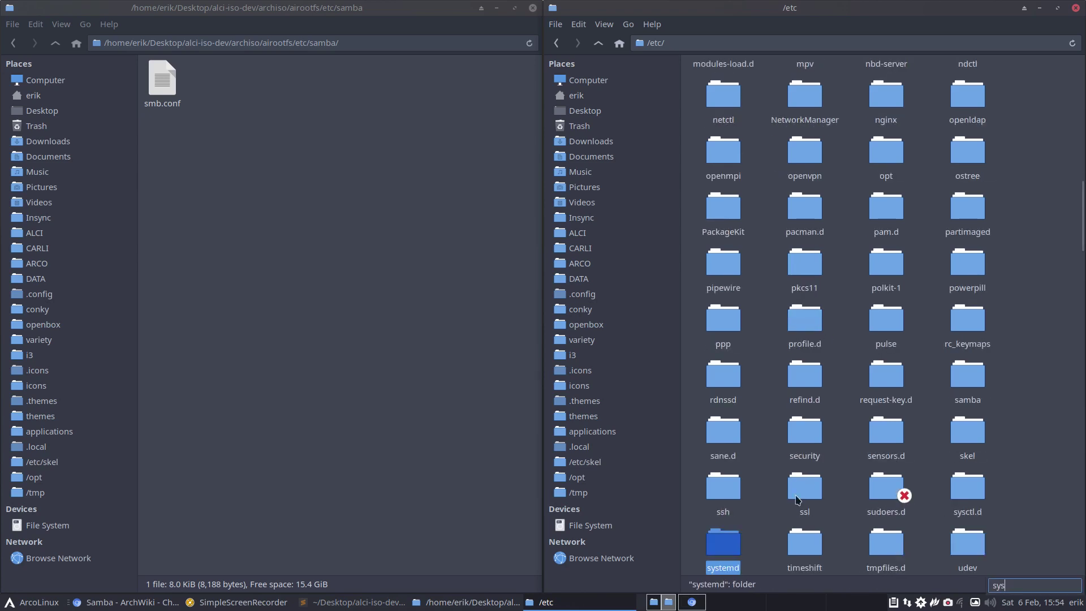
double_click(736, 546)
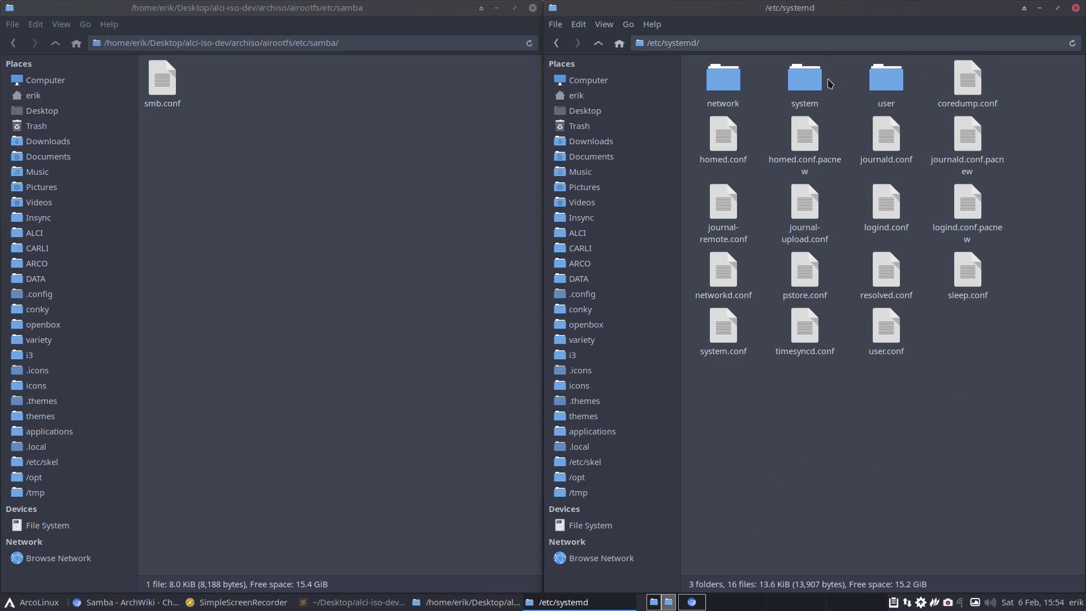
double_click(810, 86)
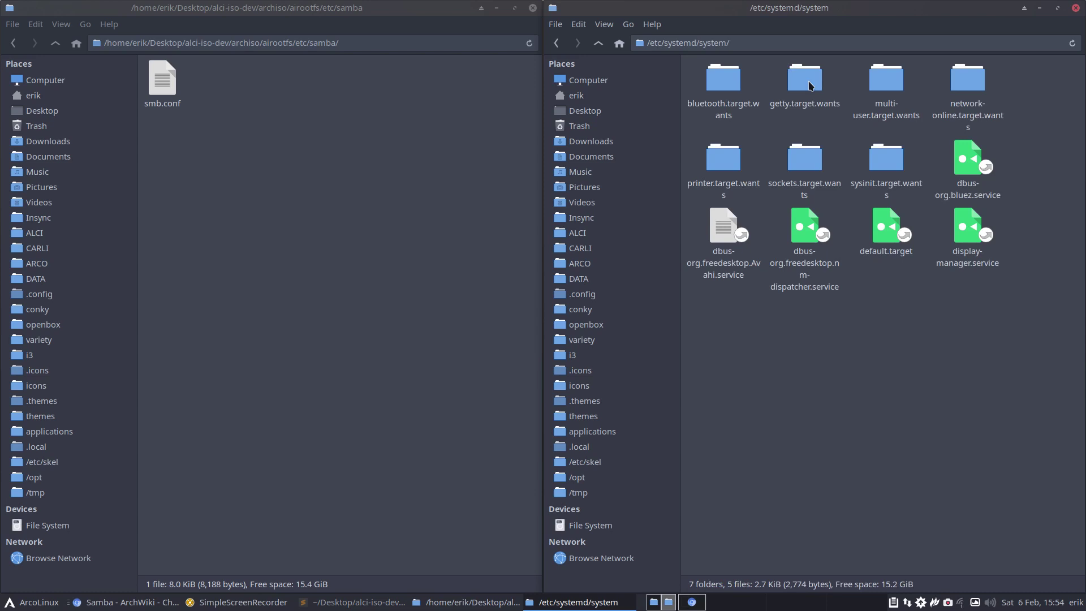
click(599, 42)
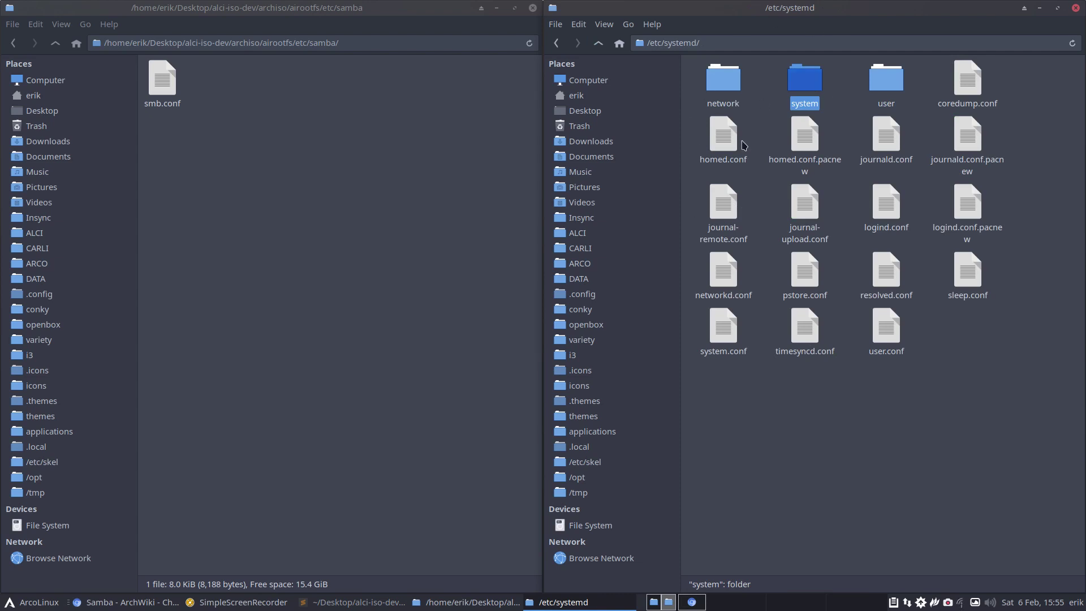
Step: Paste the copied system folder into Music and rename the copy system-samba
click(79, 113)
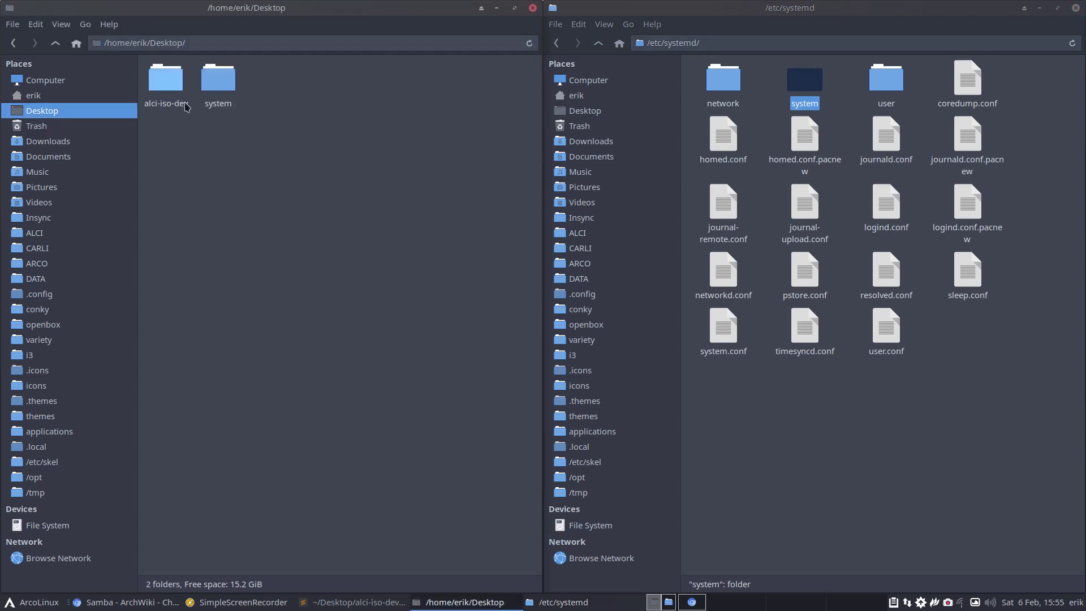
click(39, 143)
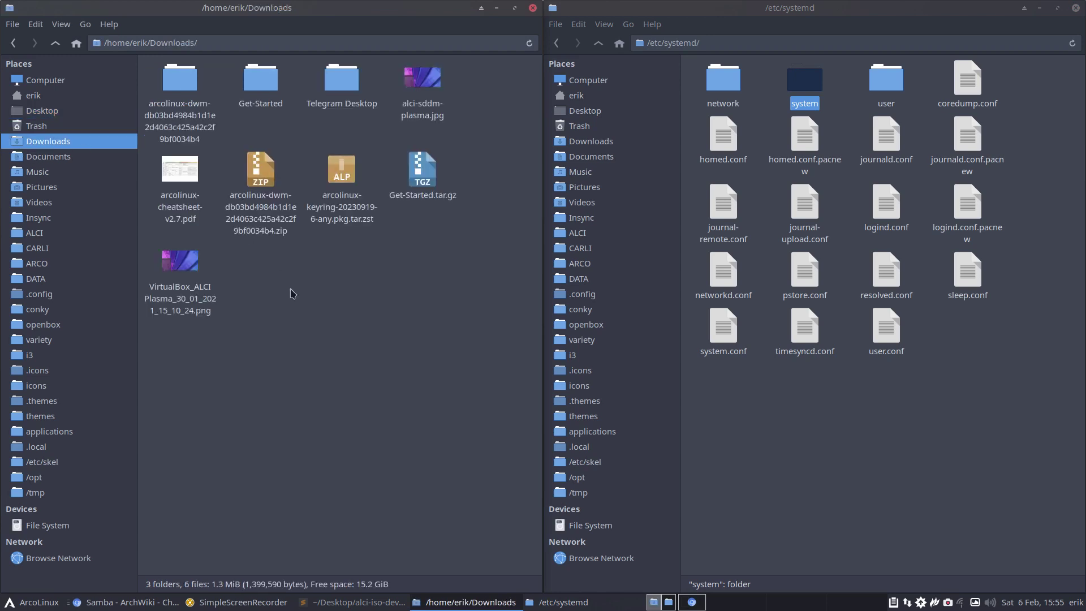
click(48, 158)
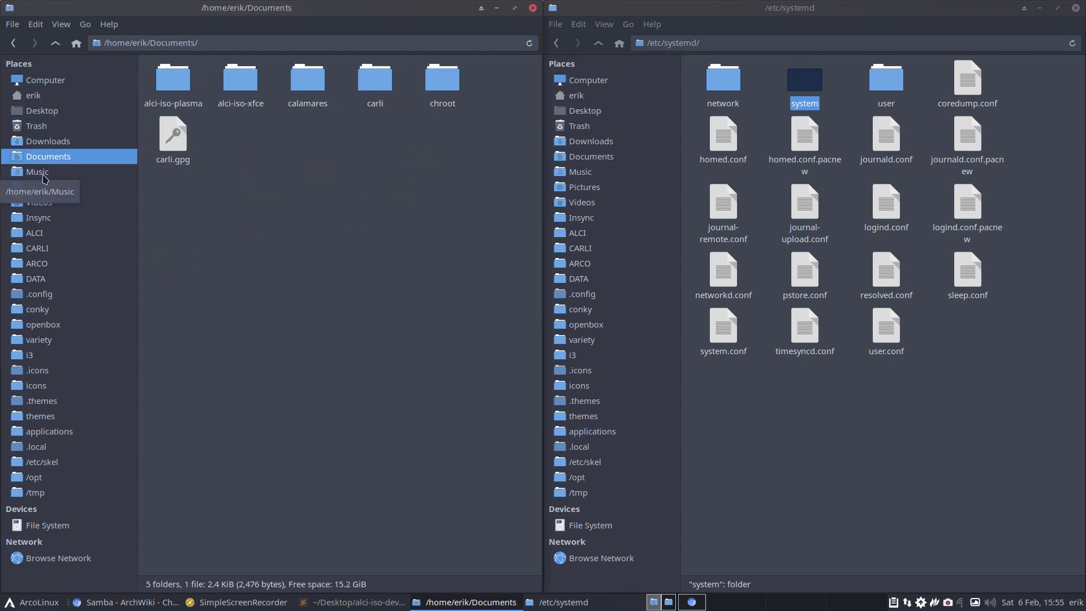
click(39, 172)
key(ctrl+v)
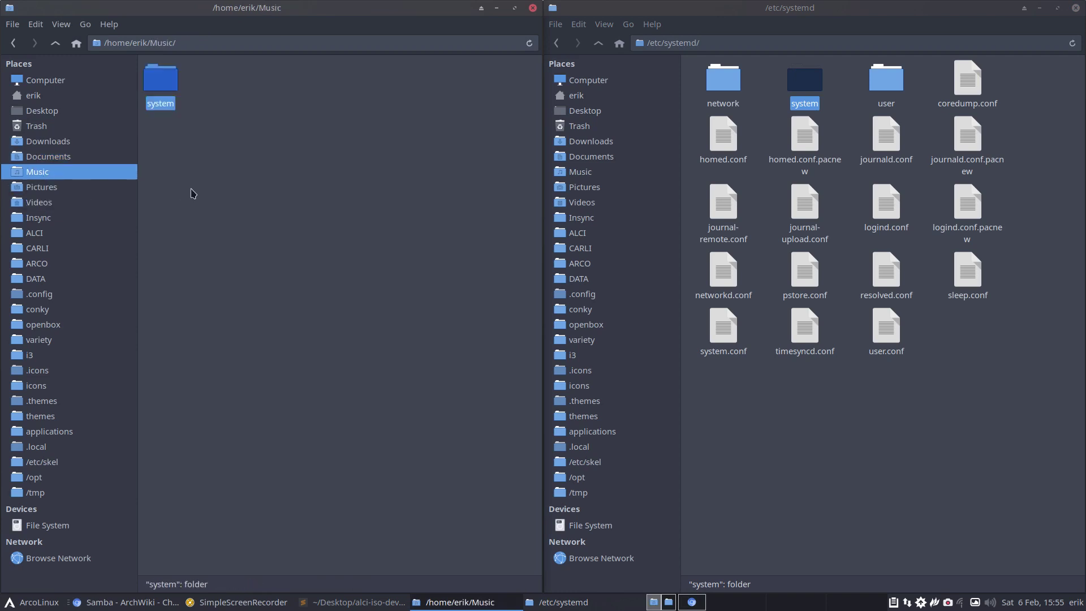
key(F2)
text(system-samb)
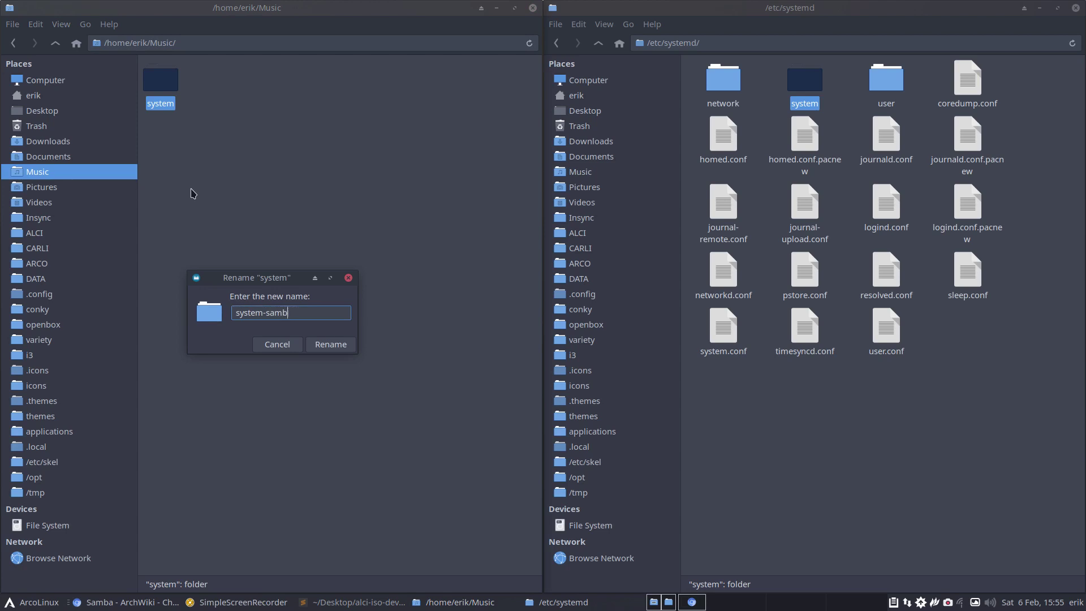
text(a)
key(Return)
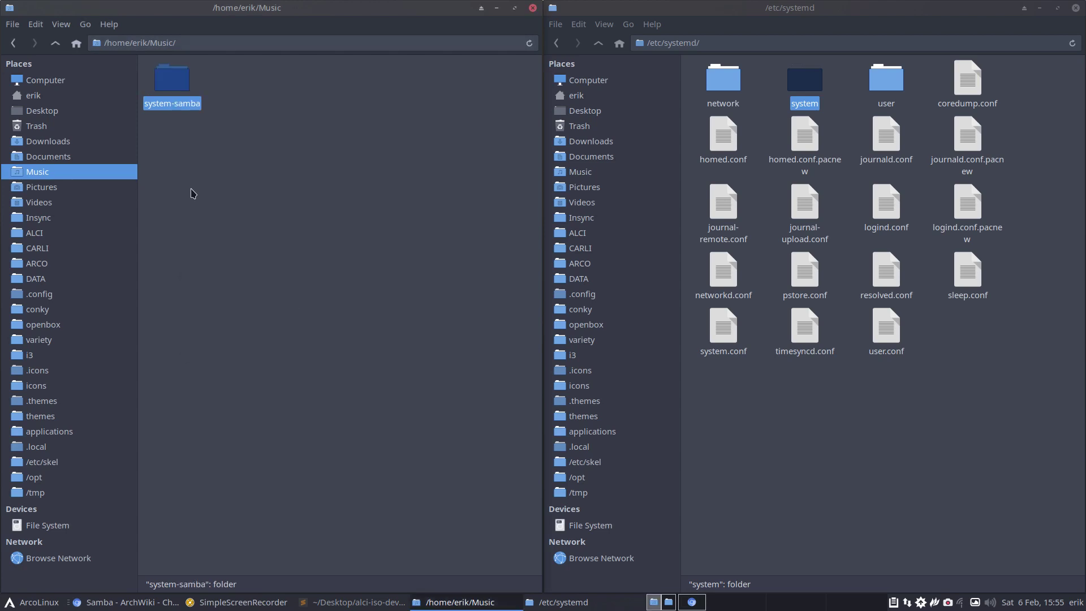
Step: Select both the system and system-samba folders on the Desktop and bring up their actions
click(33, 99)
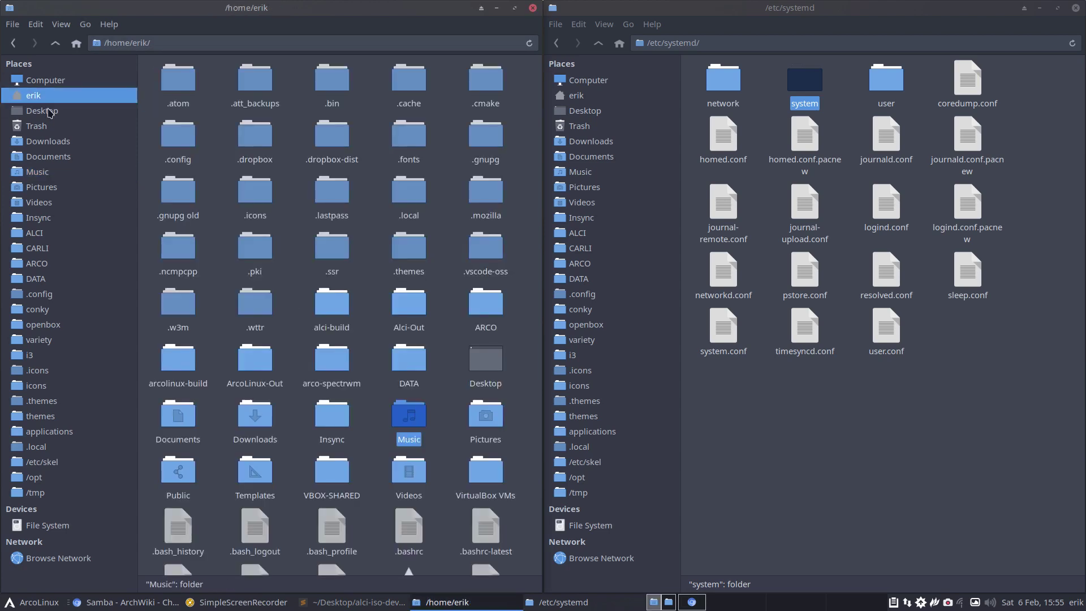
click(41, 110)
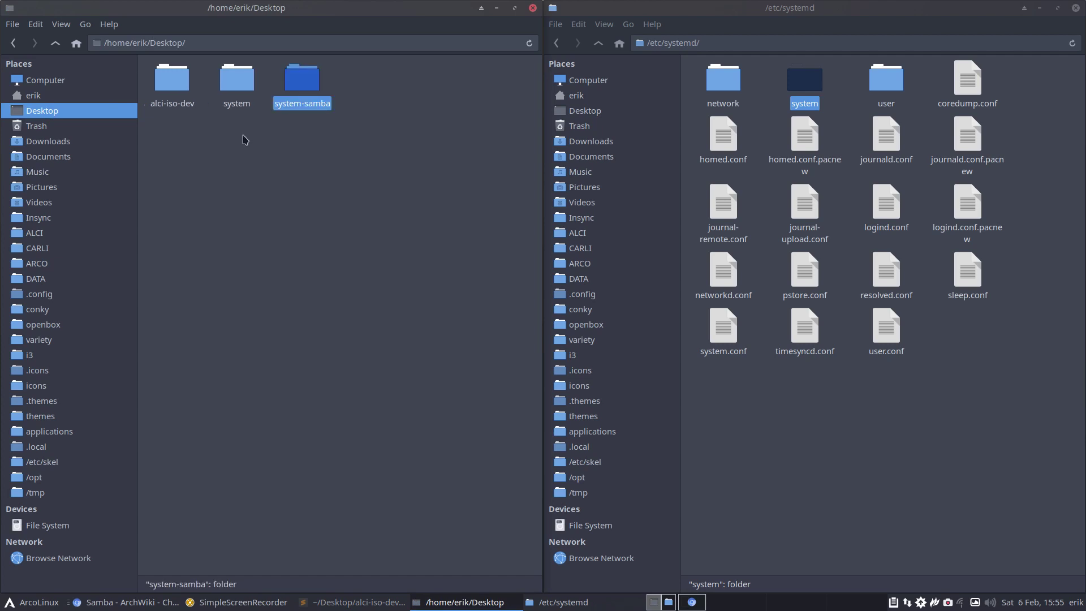
drag(234, 133, 322, 79)
right_click(311, 81)
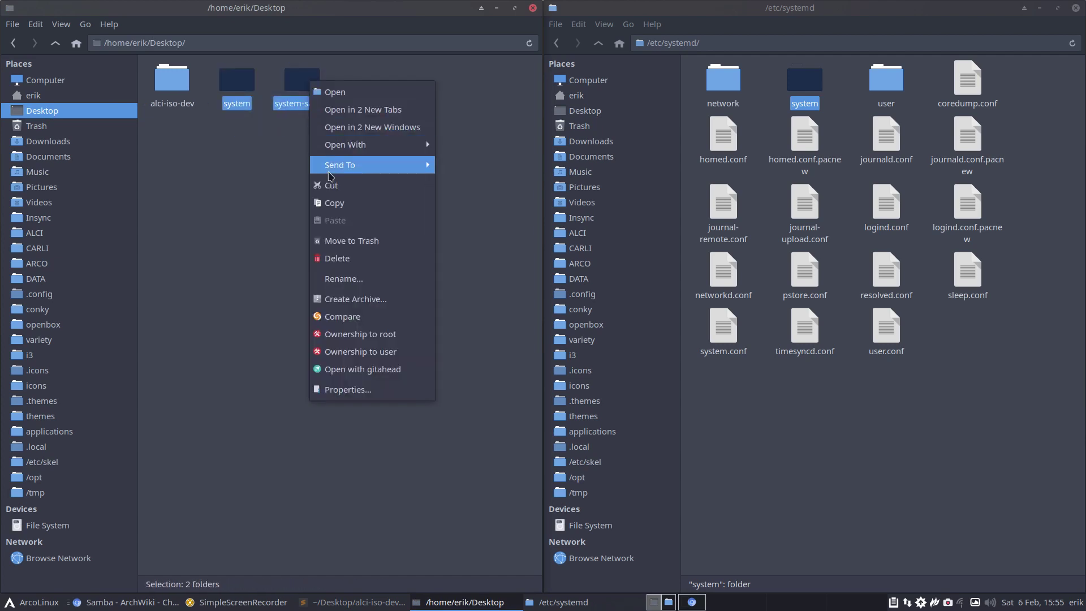
Step: Compare the two folders in Meld, inspecting the cupsd entries and added nmb.service and smb.service links
click(335, 317)
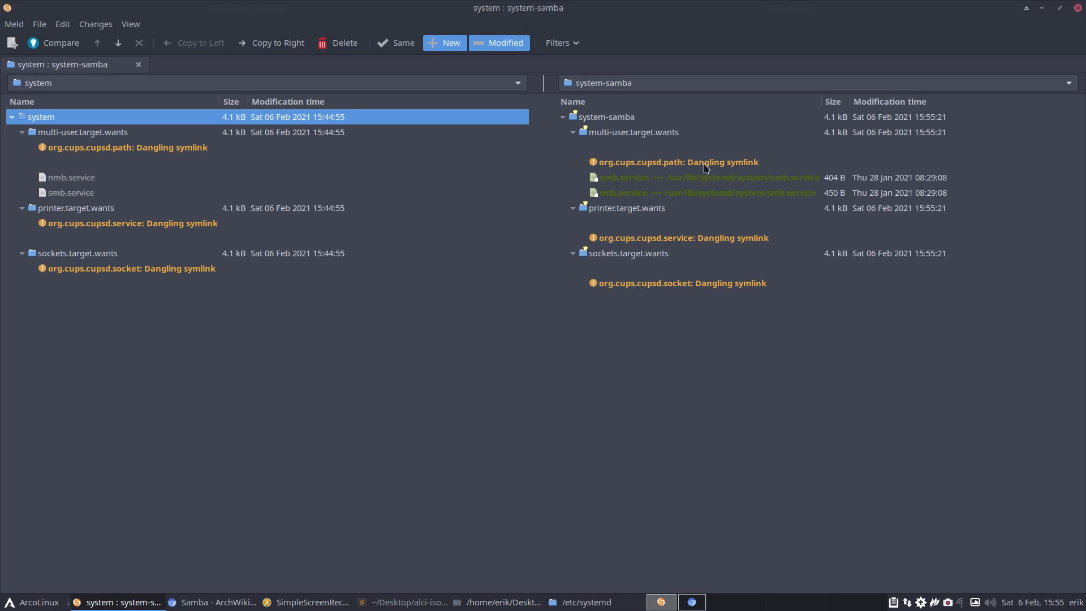
click(705, 164)
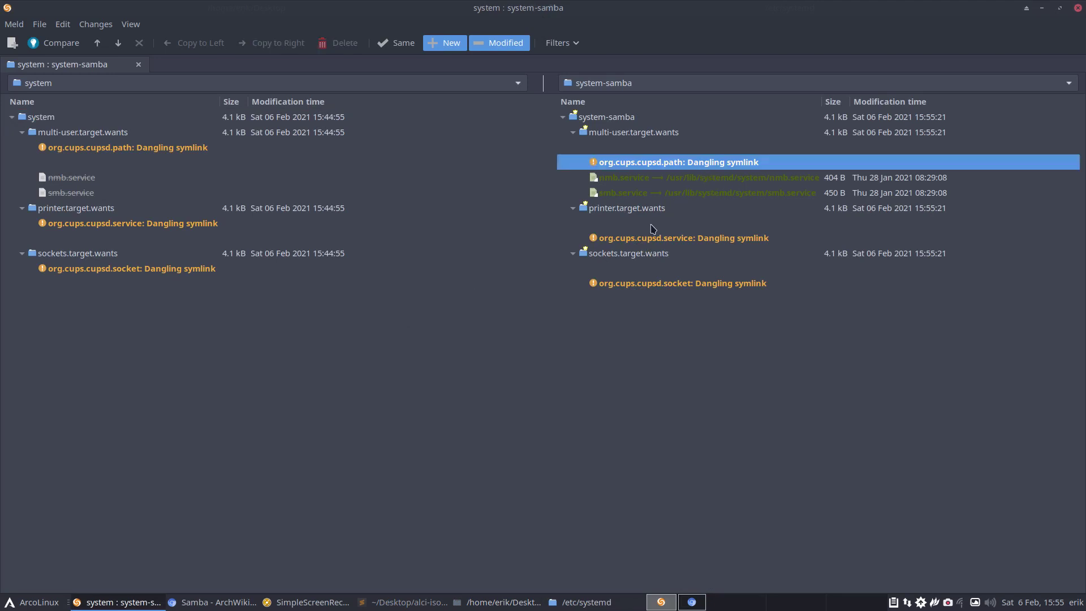
click(679, 179)
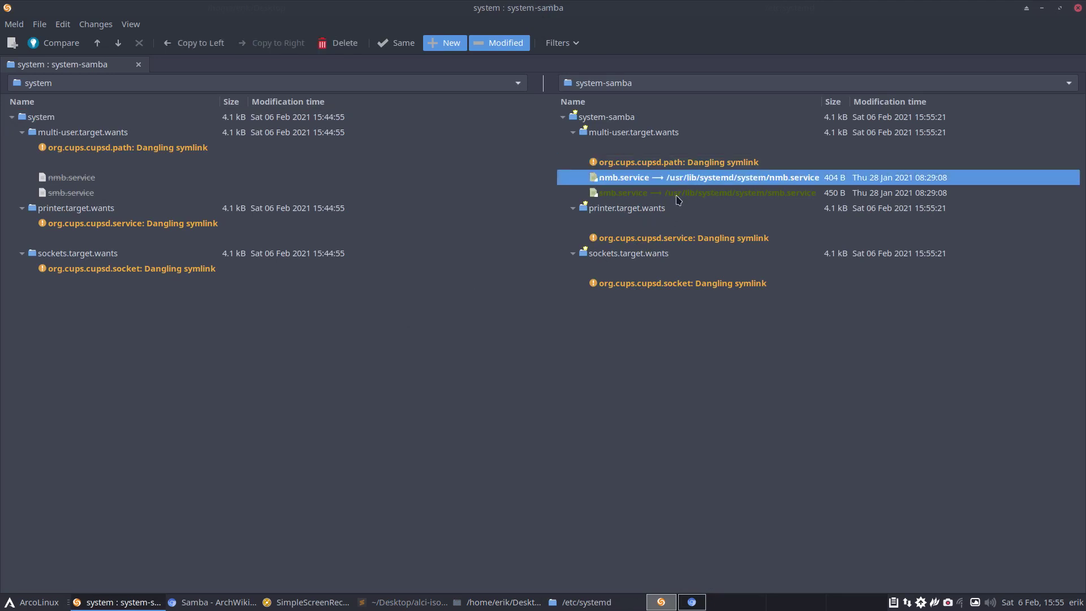
click(679, 196)
click(679, 241)
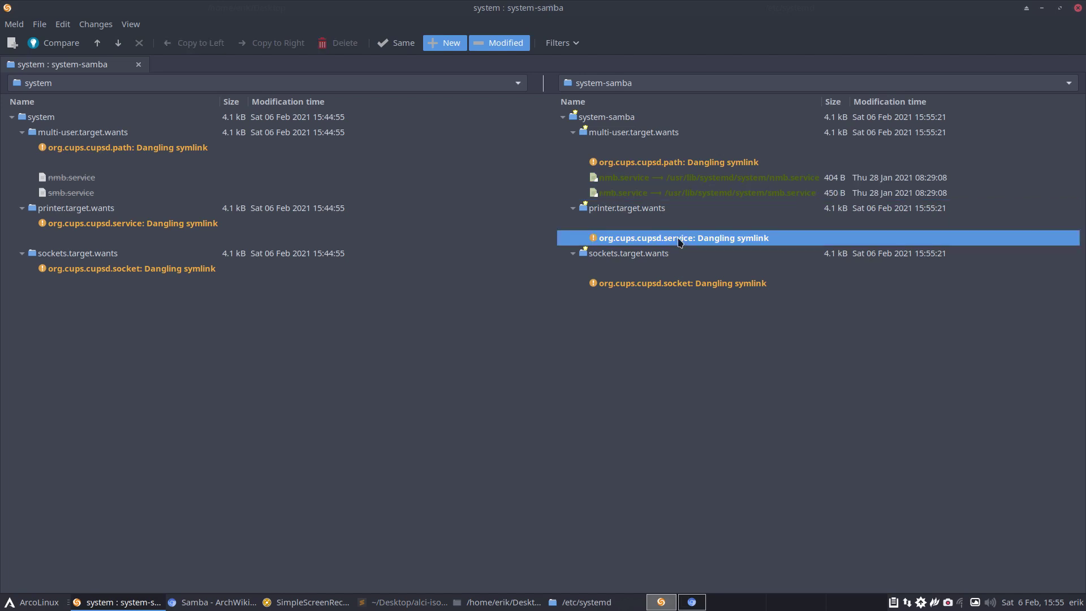
click(678, 281)
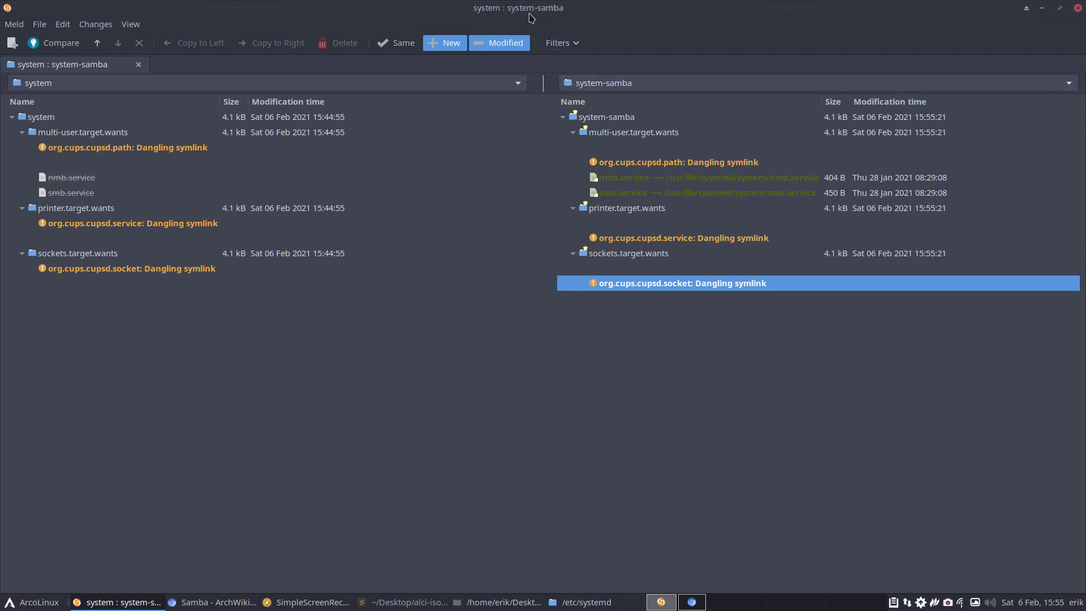
Step: Open alci-iso-dev in Thunar, recheck nmb.service in Meld, then close the comparison
mouse_move(531, 11)
mouse_down()
mouse_move(1055, 219)
mouse_move(1085, 256)
mouse_up()
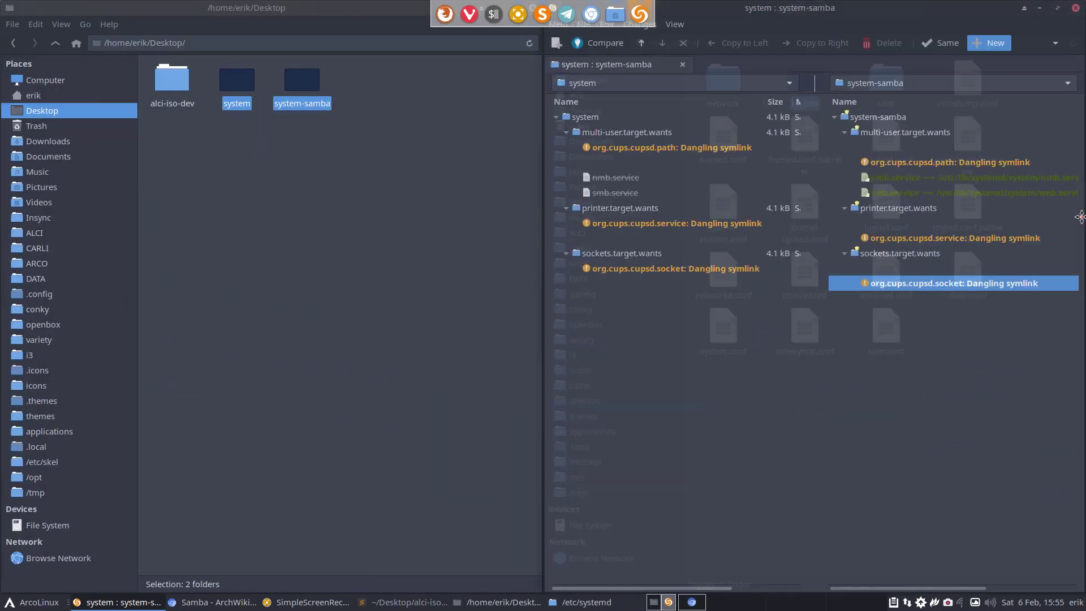
click(352, 281)
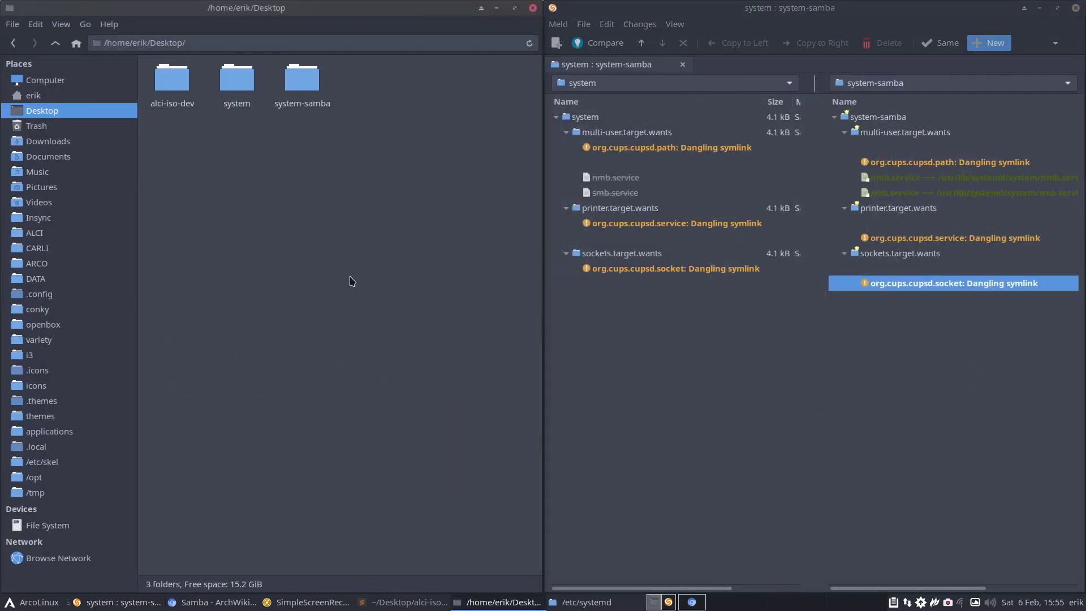
double_click(170, 101)
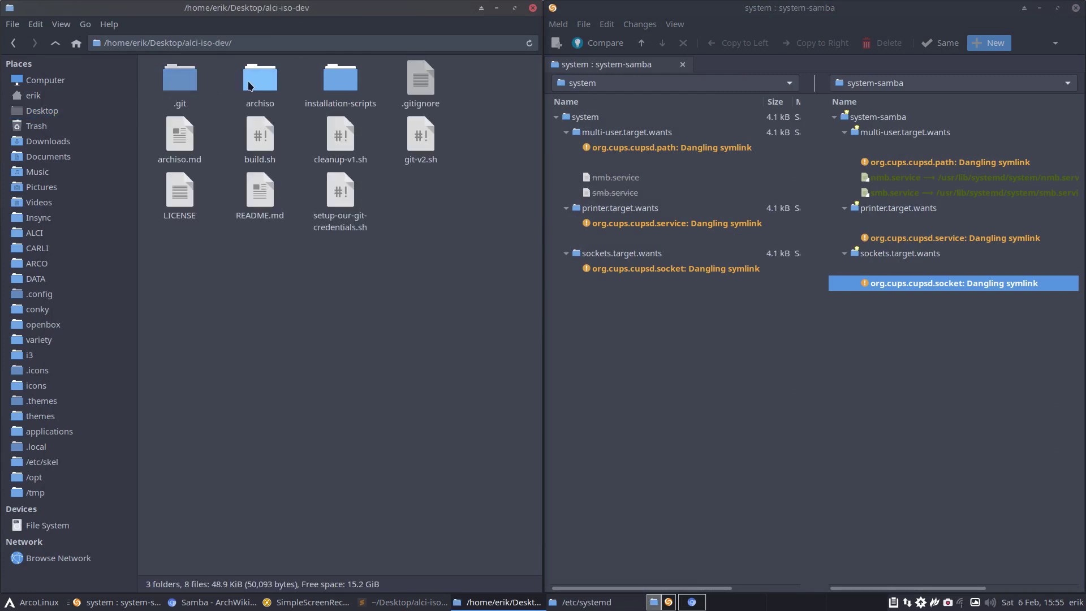
double_click(788, 19)
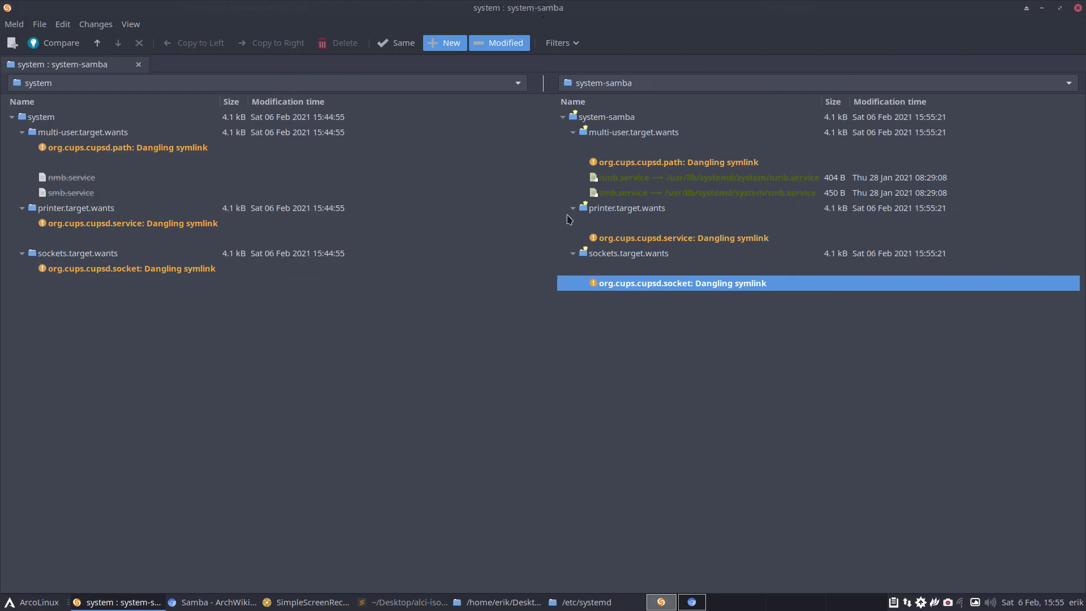
click(628, 184)
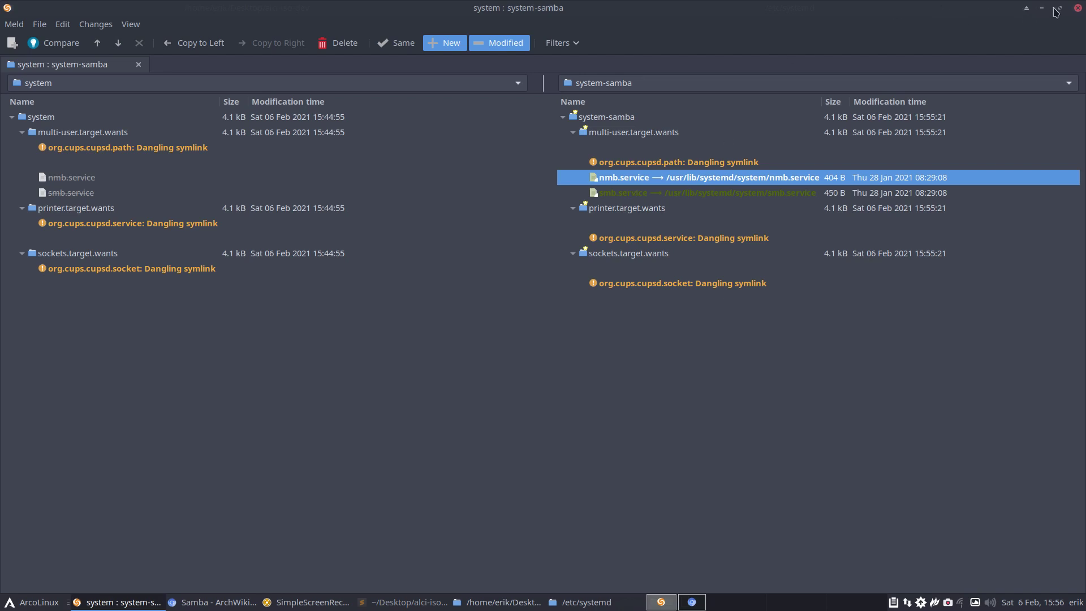
click(1079, 9)
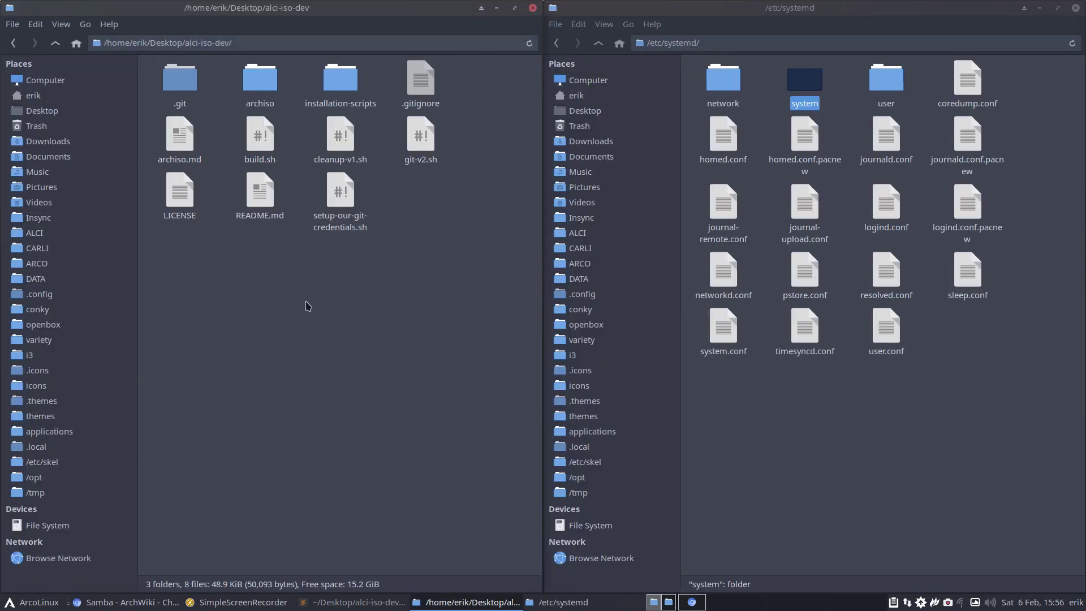
Step: Browse archiso/airootfs/etc/systemd/system, return to systemd, and launch Meld with Super+M
double_click(260, 82)
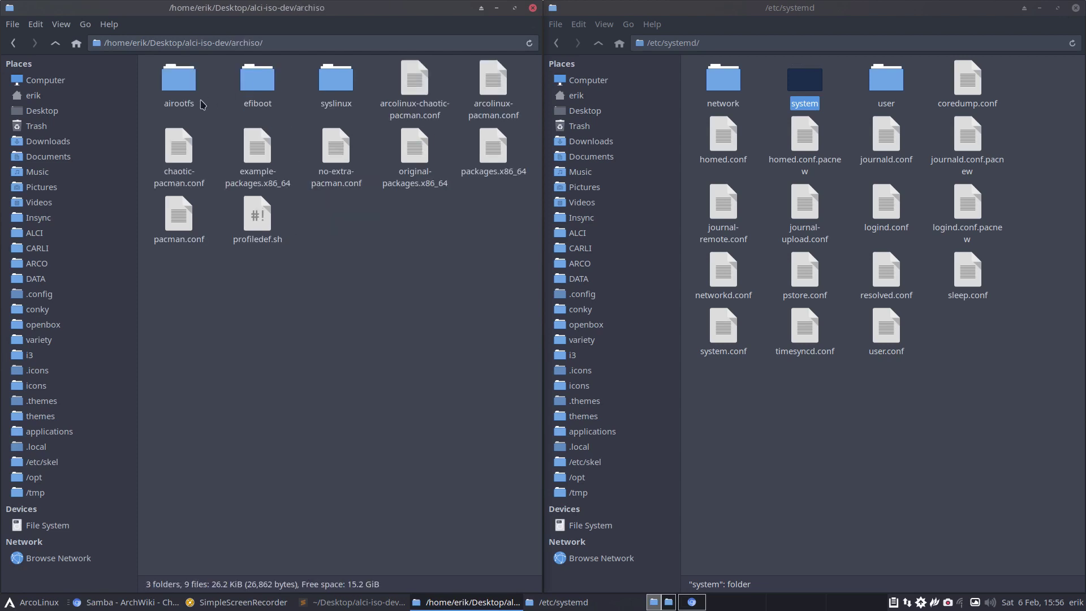
double_click(185, 84)
double_click(166, 83)
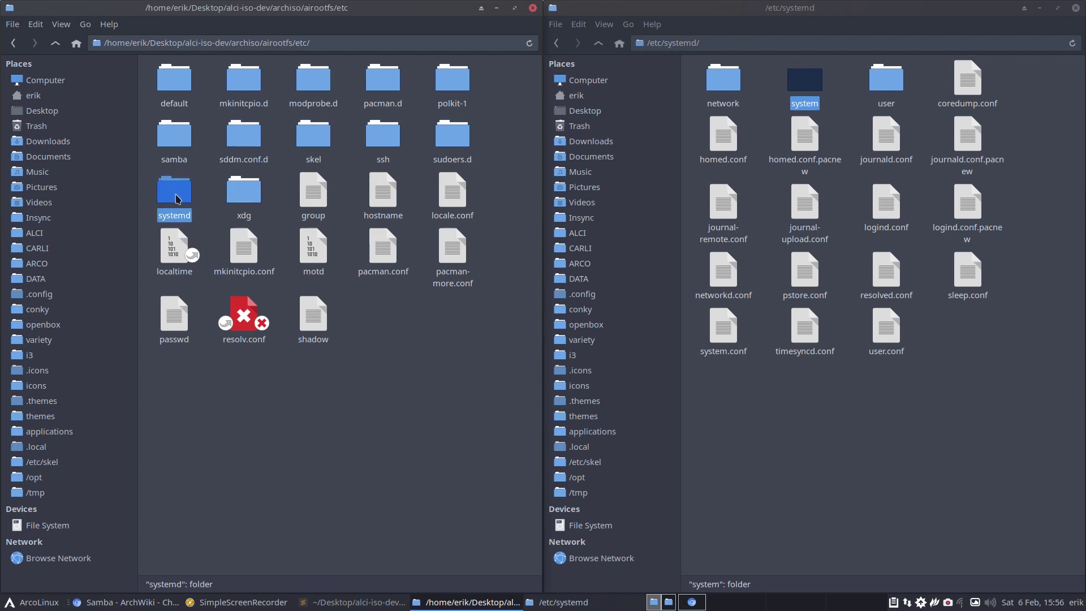
double_click(177, 189)
double_click(379, 81)
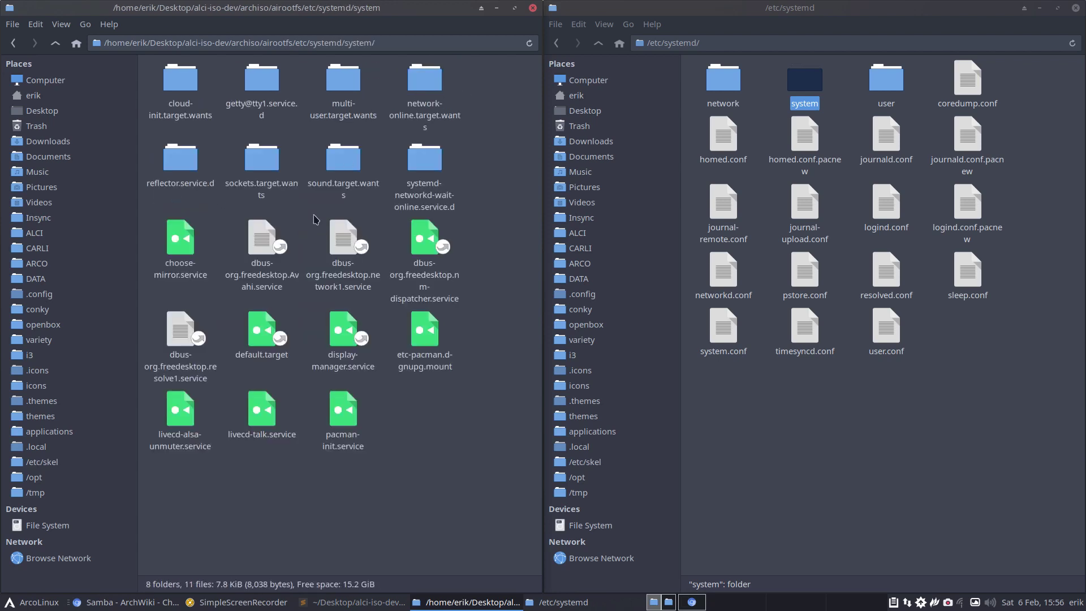
click(56, 43)
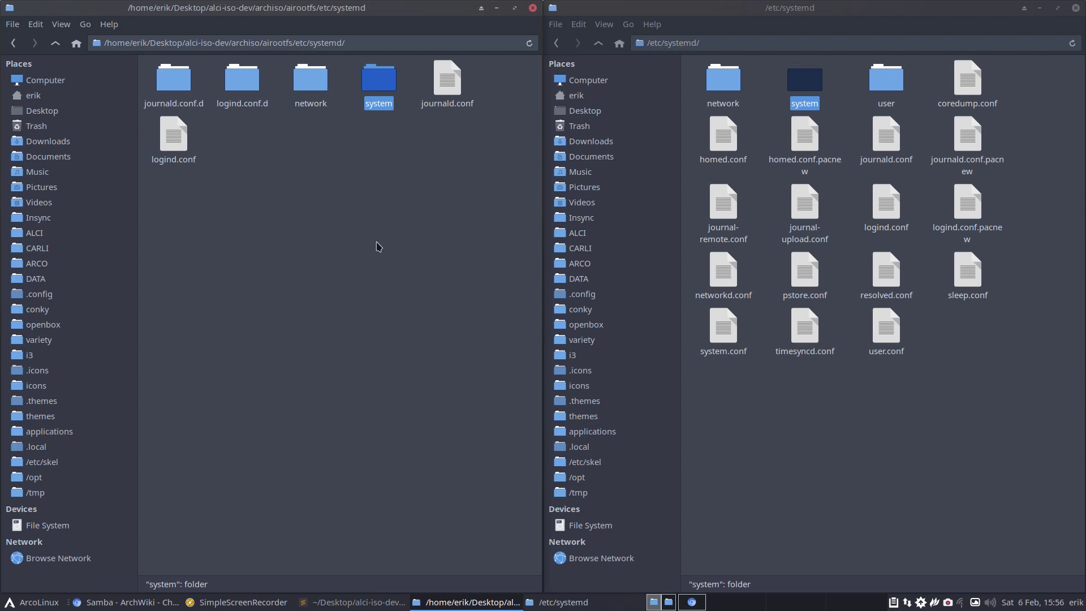
key(super+m)
Step: Start a Meld directory comparison of the ISO's systemd/system folder against /etc/systemd/system
click(566, 215)
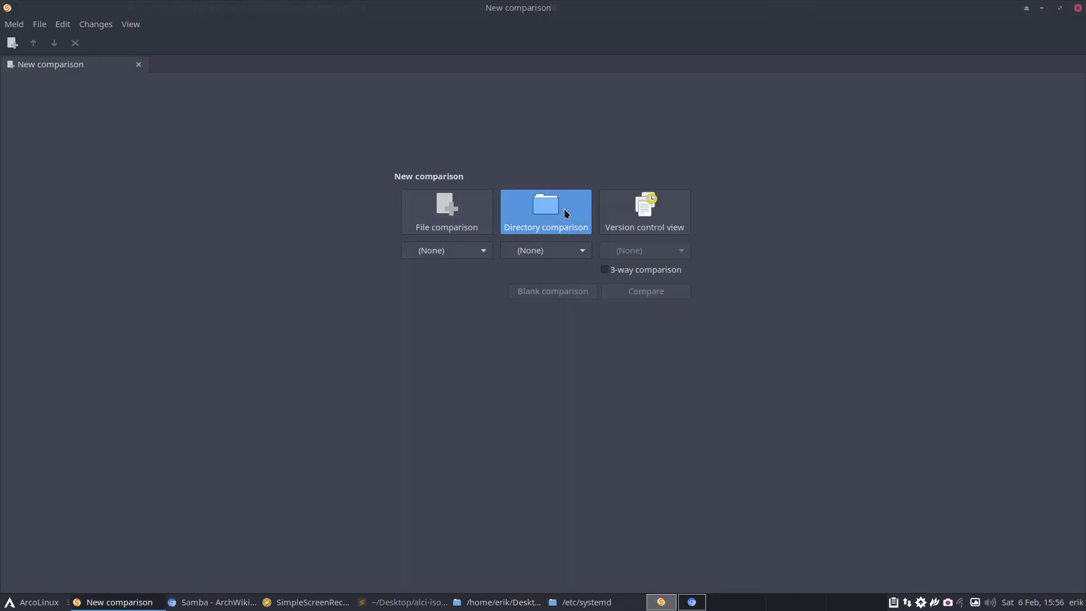
mouse_move(466, 14)
mouse_down()
mouse_move(486, 385)
mouse_move(877, 286)
mouse_up()
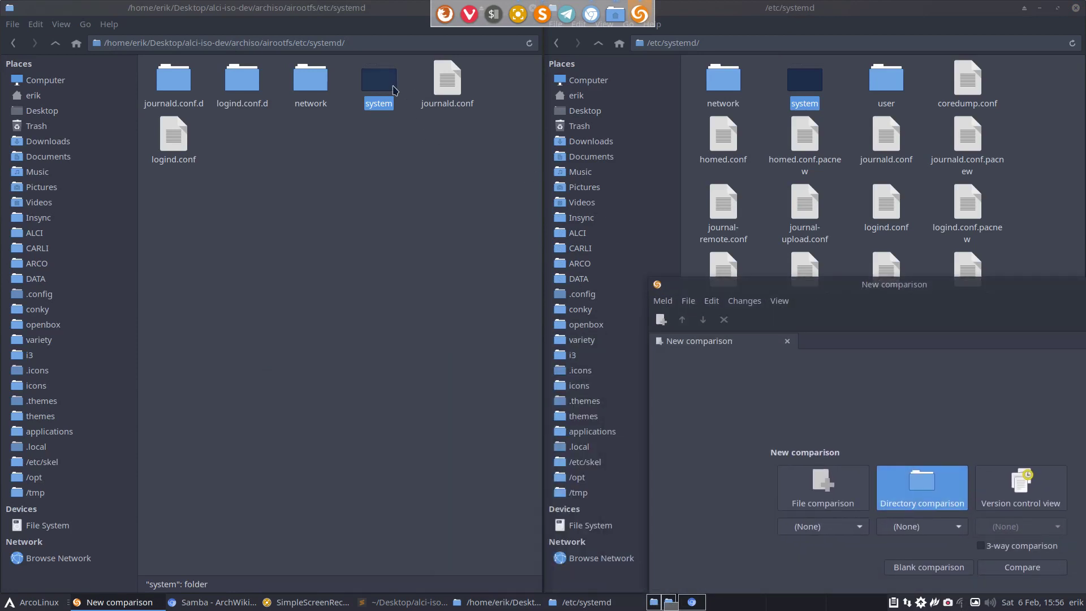
drag(393, 90, 798, 532)
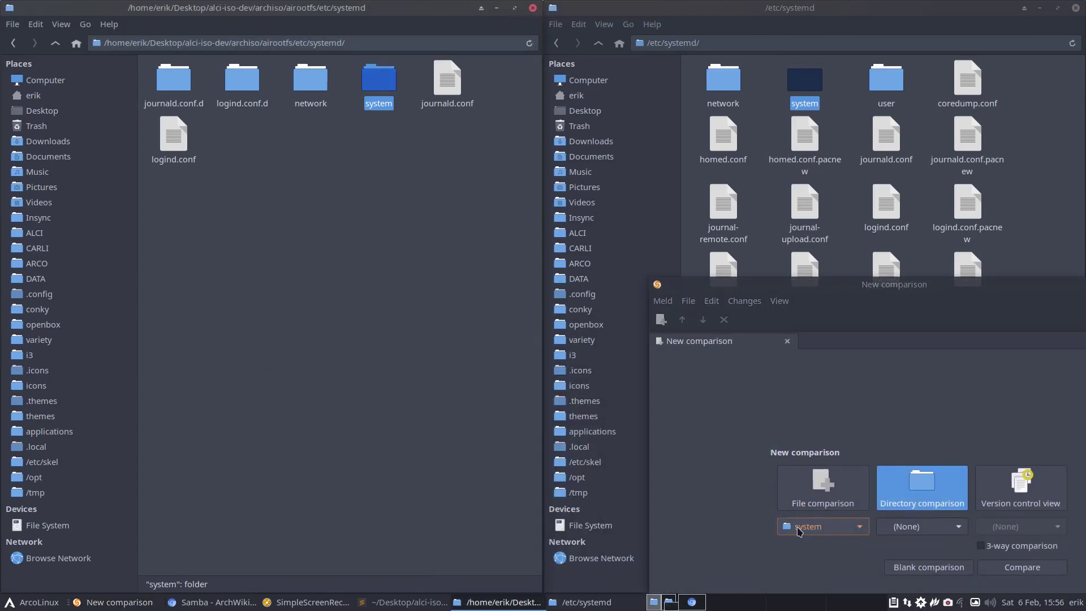
drag(927, 284, 362, 184)
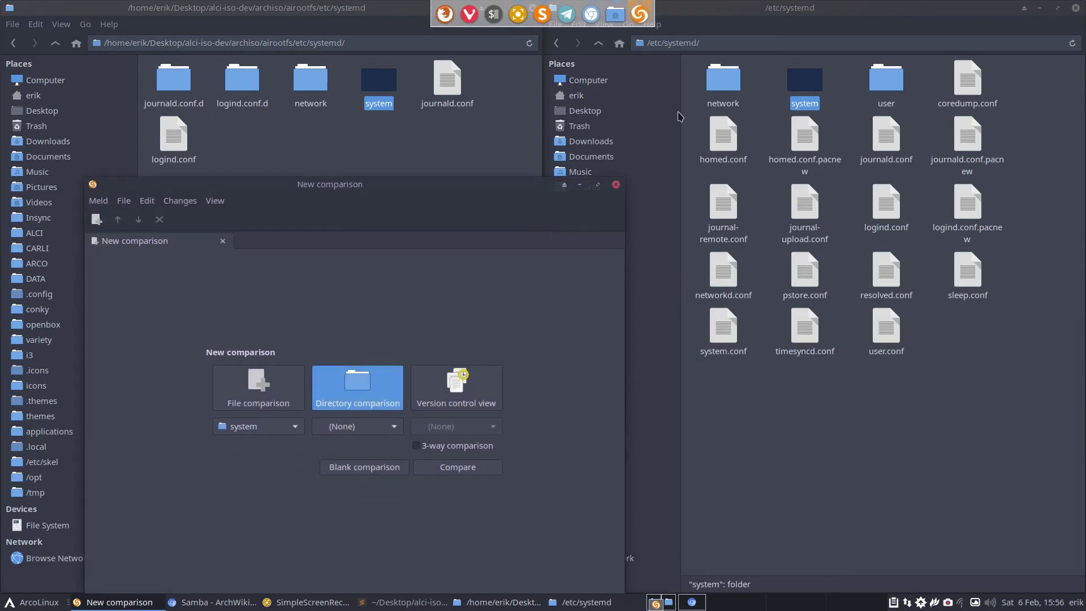
drag(804, 83, 369, 429)
click(458, 468)
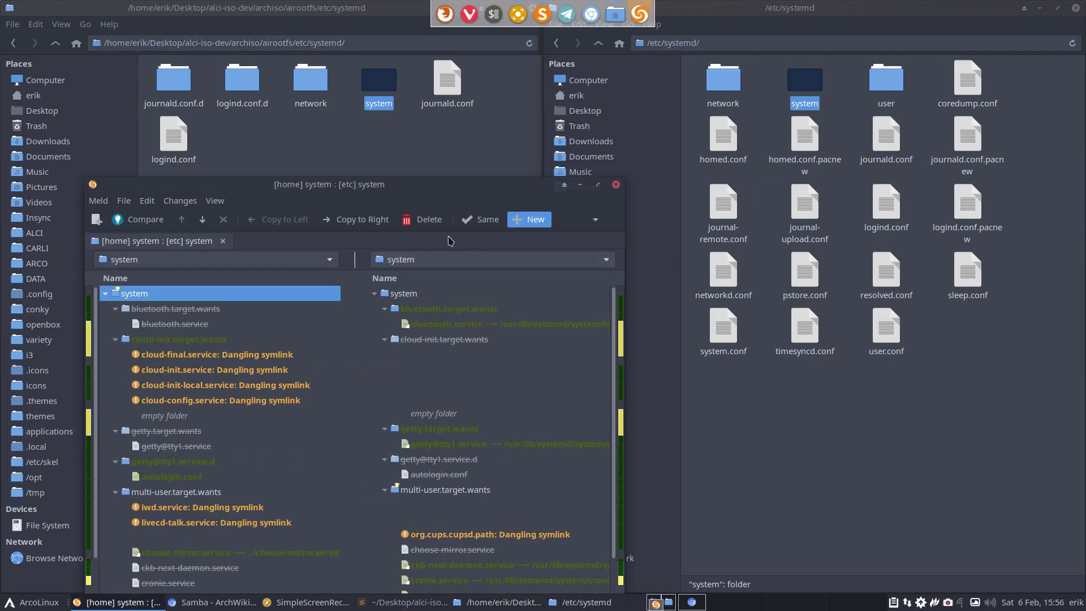
double_click(438, 185)
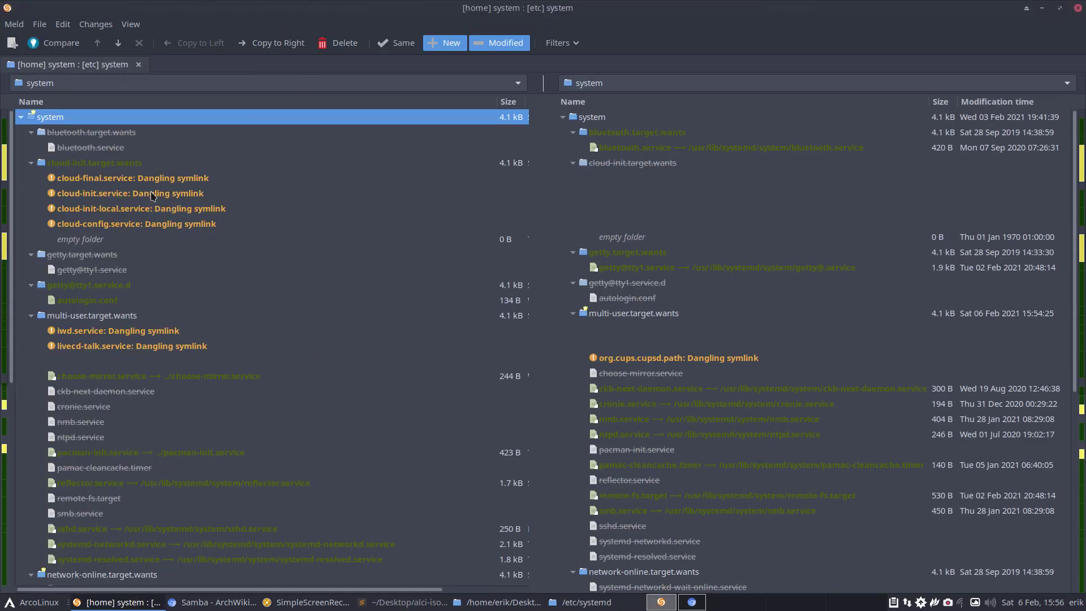
Step: Copy nmb.service under multi-user.target.wants to the ISO side with Copy to Left
click(637, 161)
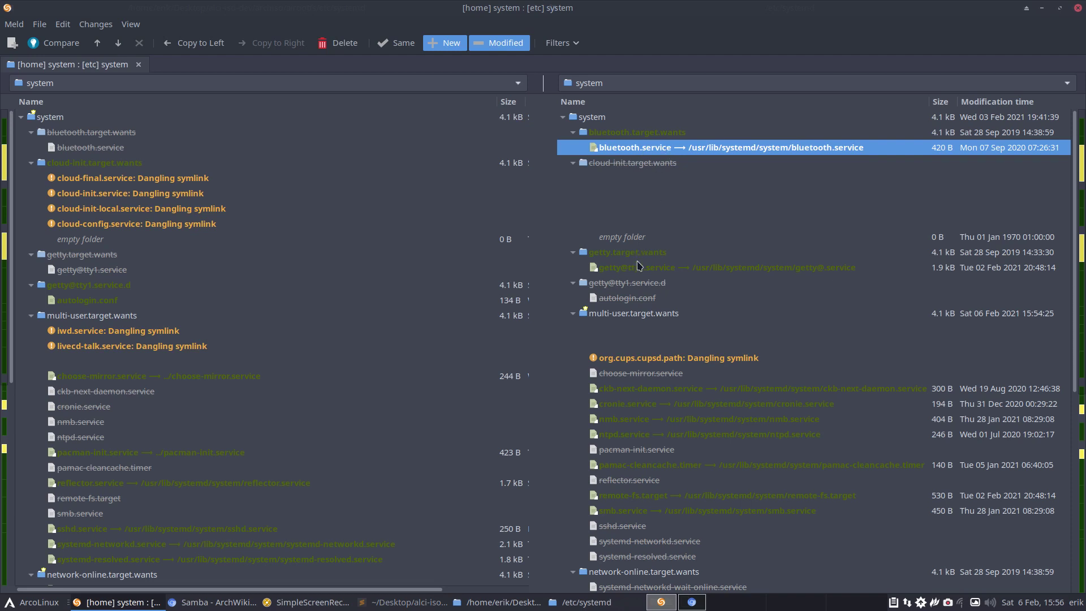
click(641, 268)
click(689, 397)
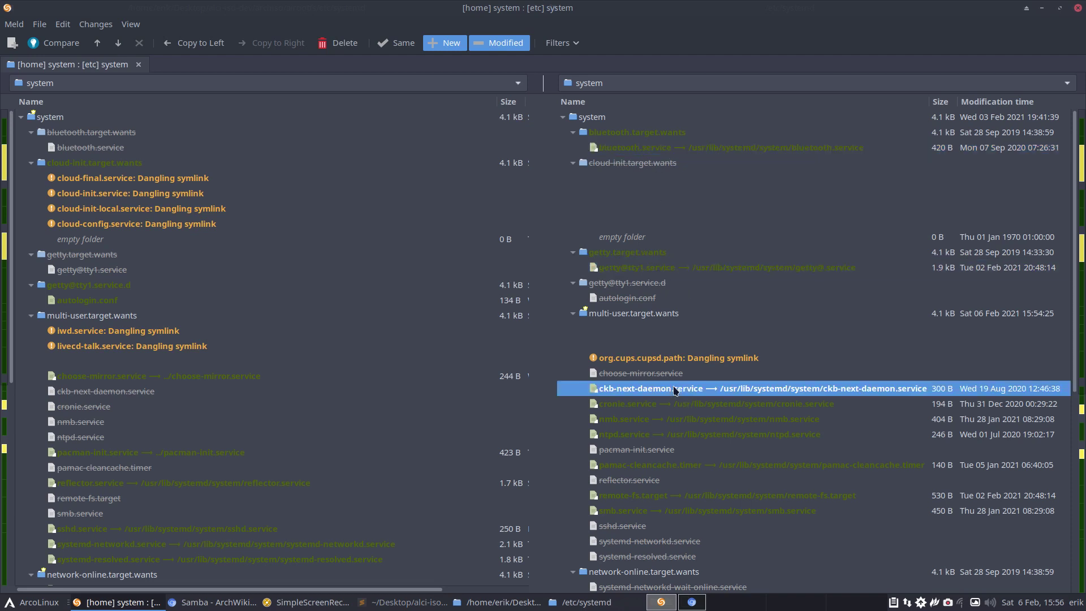
click(668, 408)
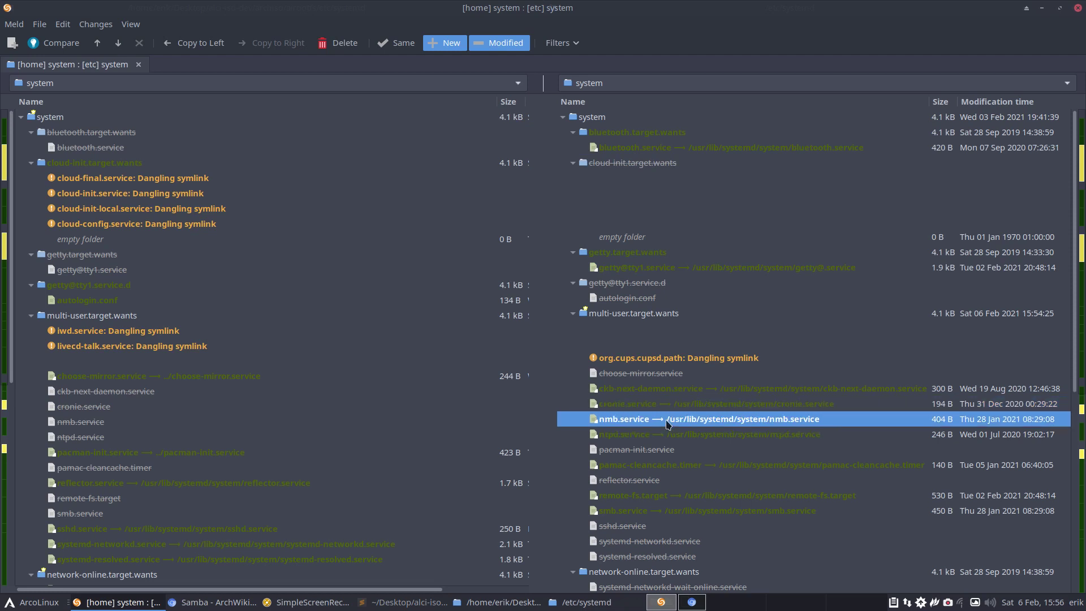
click(668, 435)
click(663, 420)
right_click(666, 422)
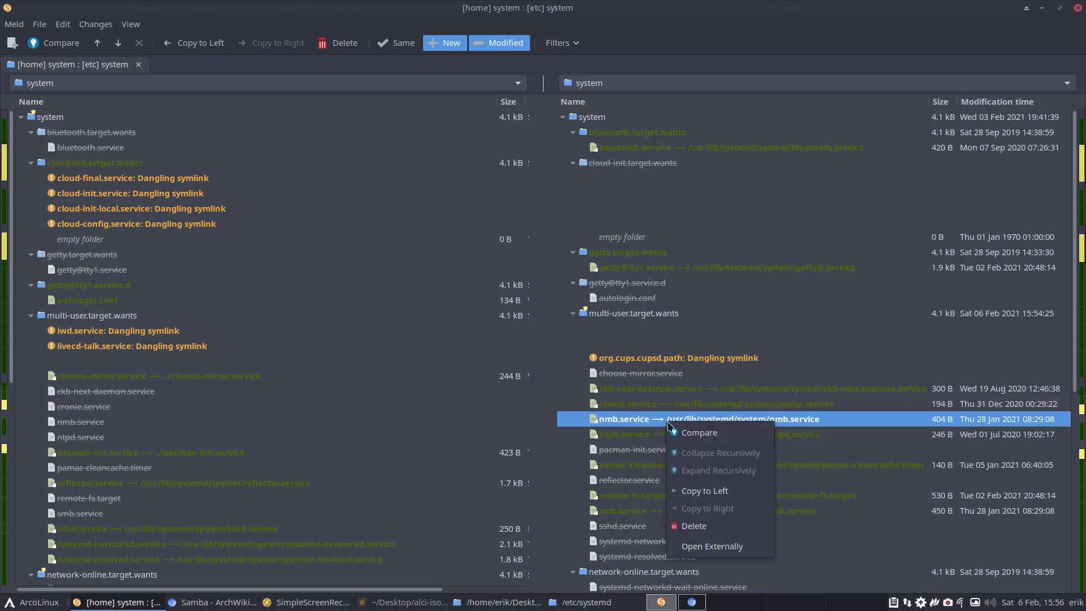
click(697, 493)
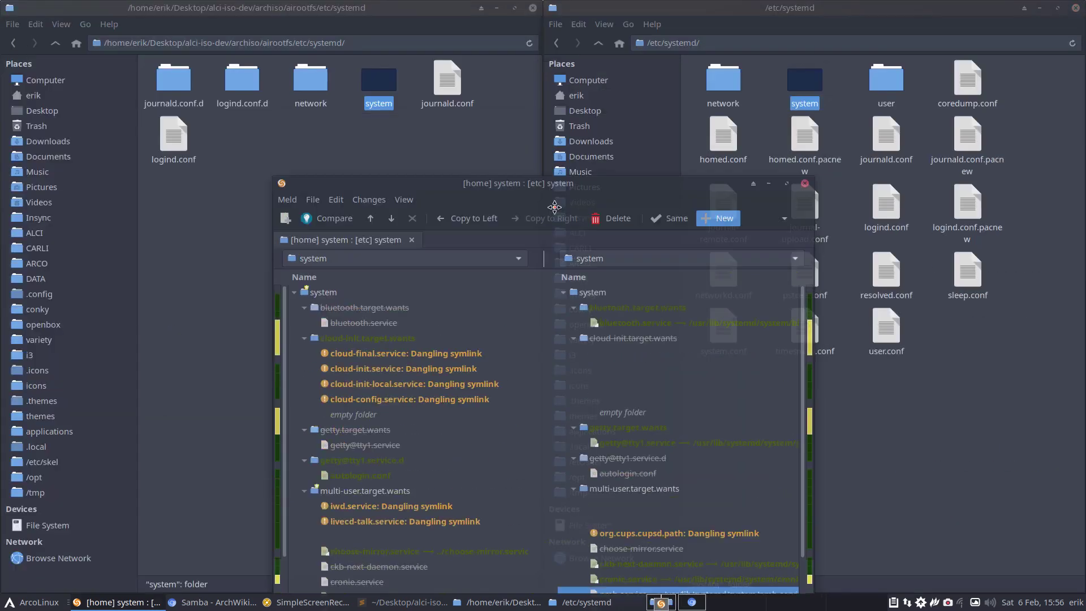
Step: Start a Meld comparison of the Desktop's system and system-samba folders
drag(558, 28, 556, 373)
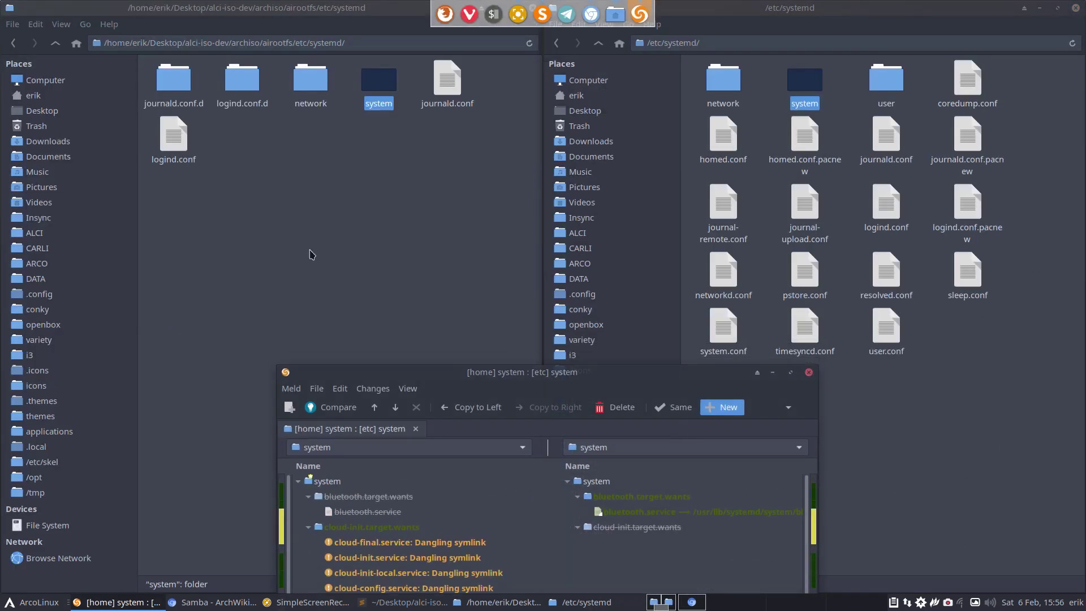
click(41, 111)
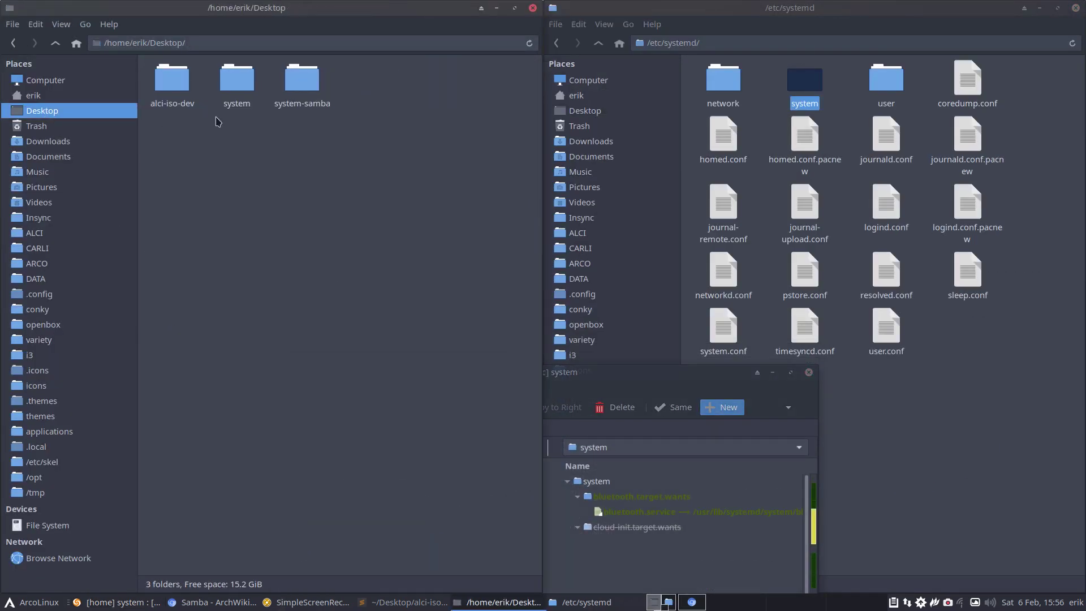
drag(228, 134, 330, 66)
right_click(306, 85)
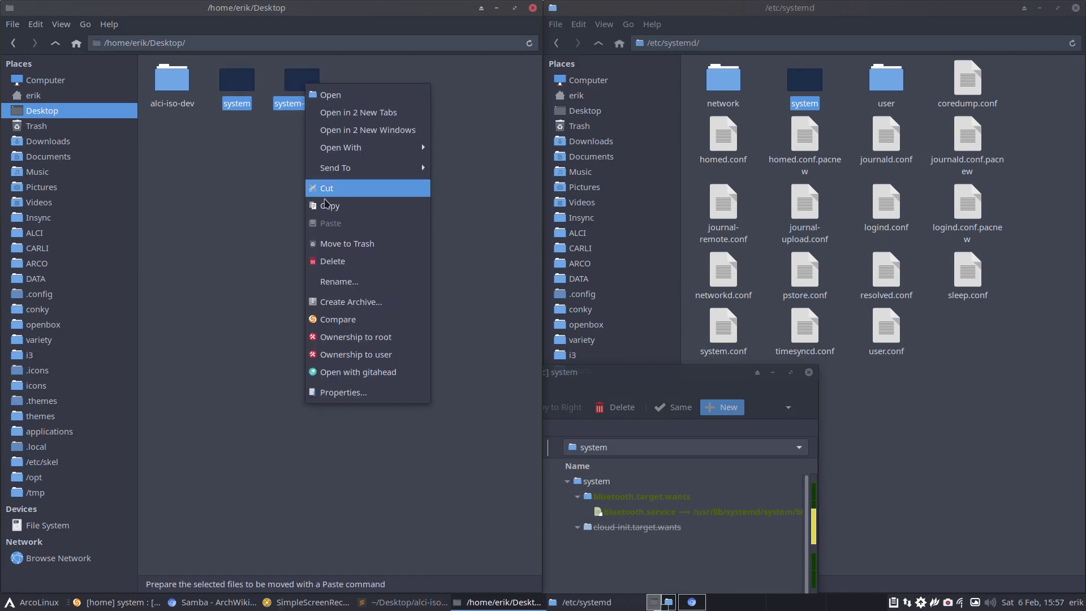
click(338, 319)
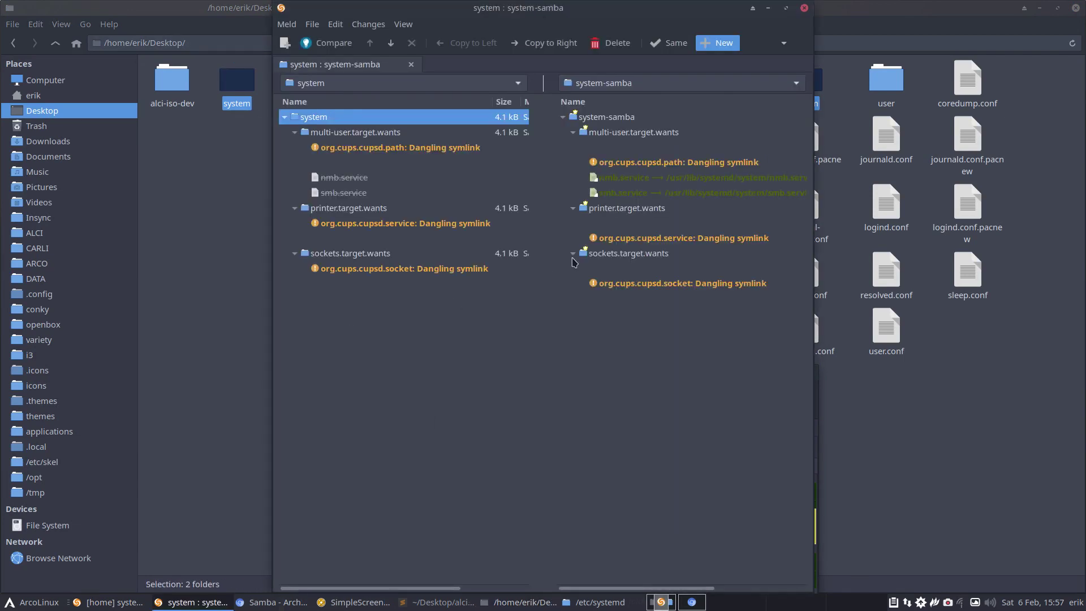
Step: Inspect the org.cups.cupsd.path, nmb.service and smb.service rows, then minimize Meld
click(661, 164)
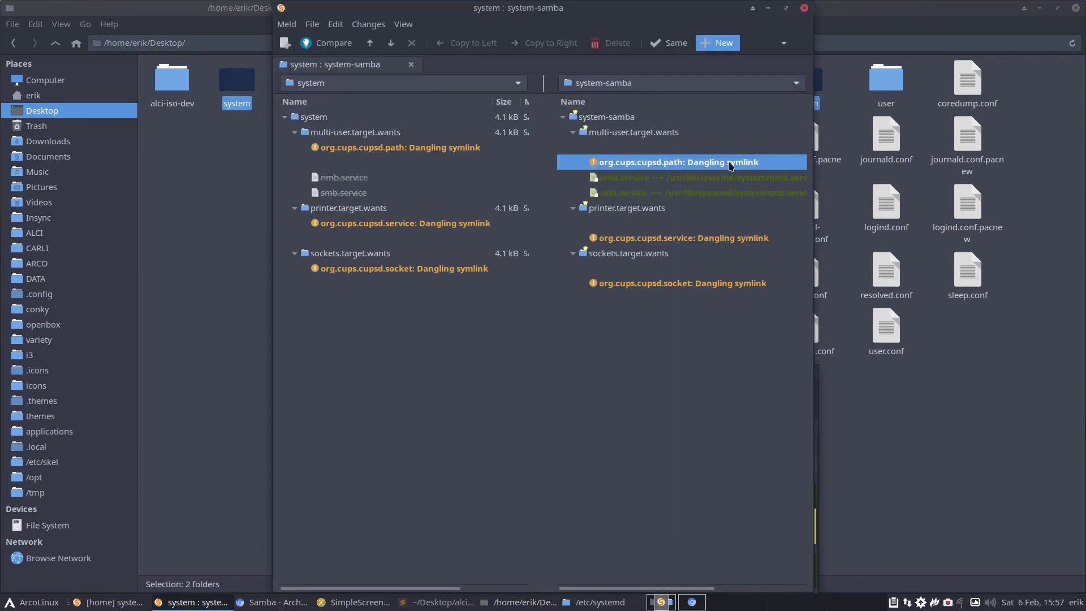
click(694, 178)
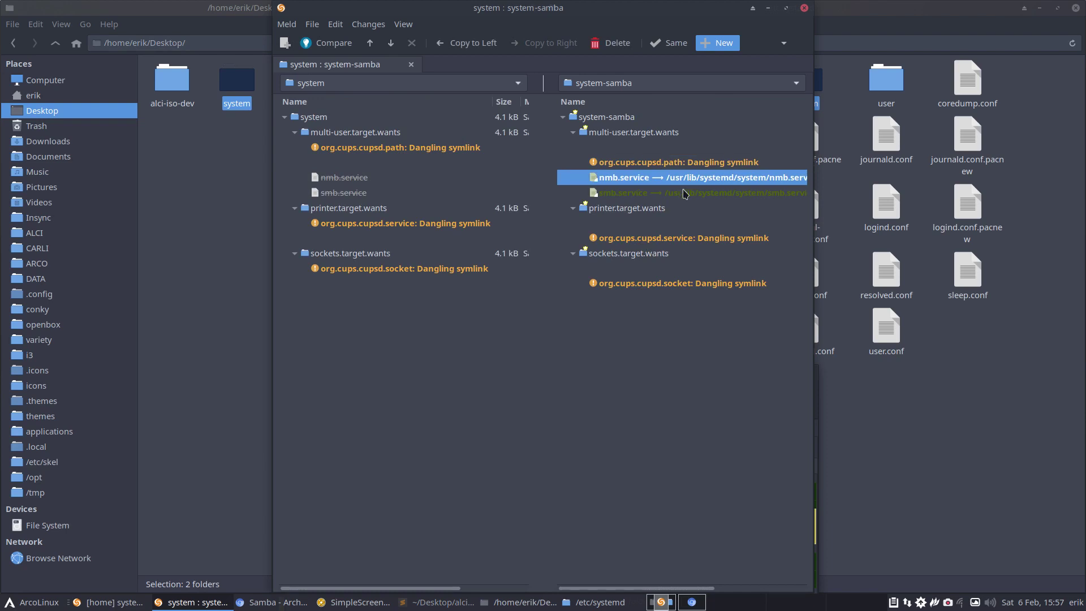
click(637, 193)
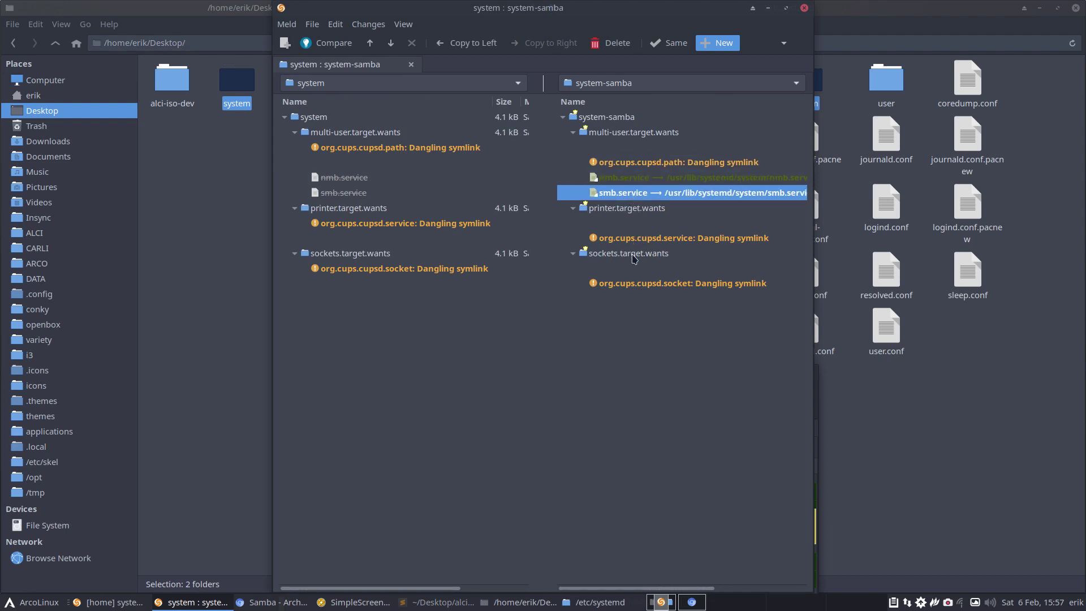
click(771, 13)
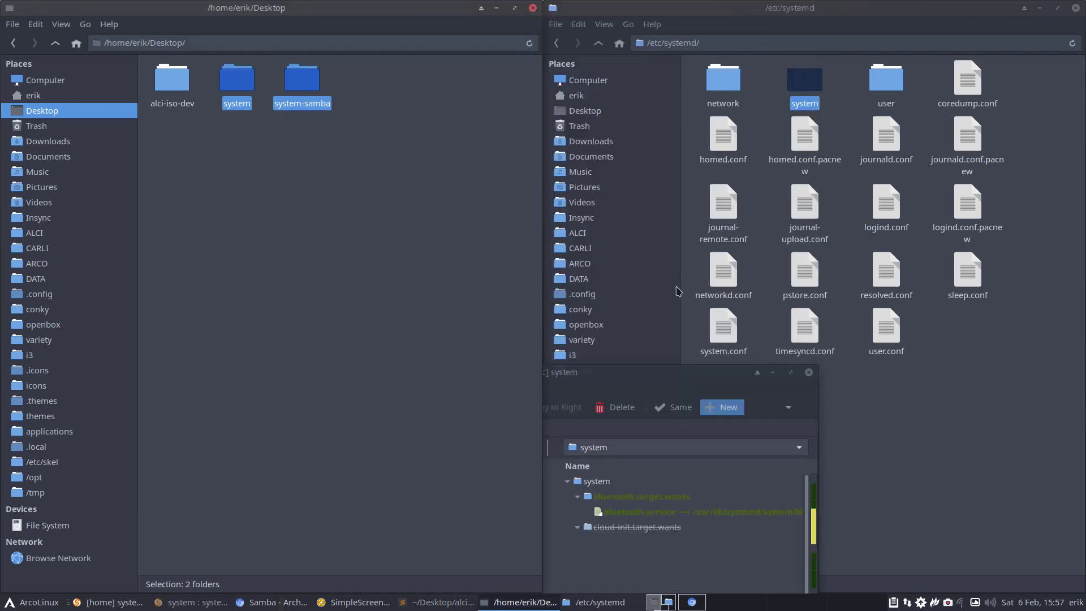
Step: Bring back the home-versus-etc system comparison and review ntpd.service through remote-fs.target
double_click(625, 381)
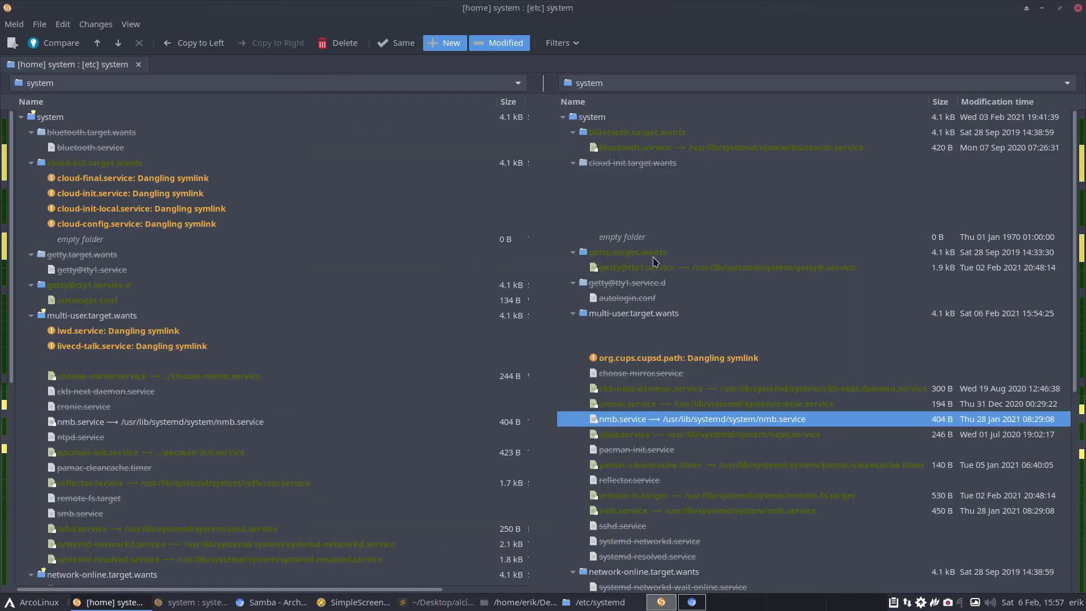
click(623, 436)
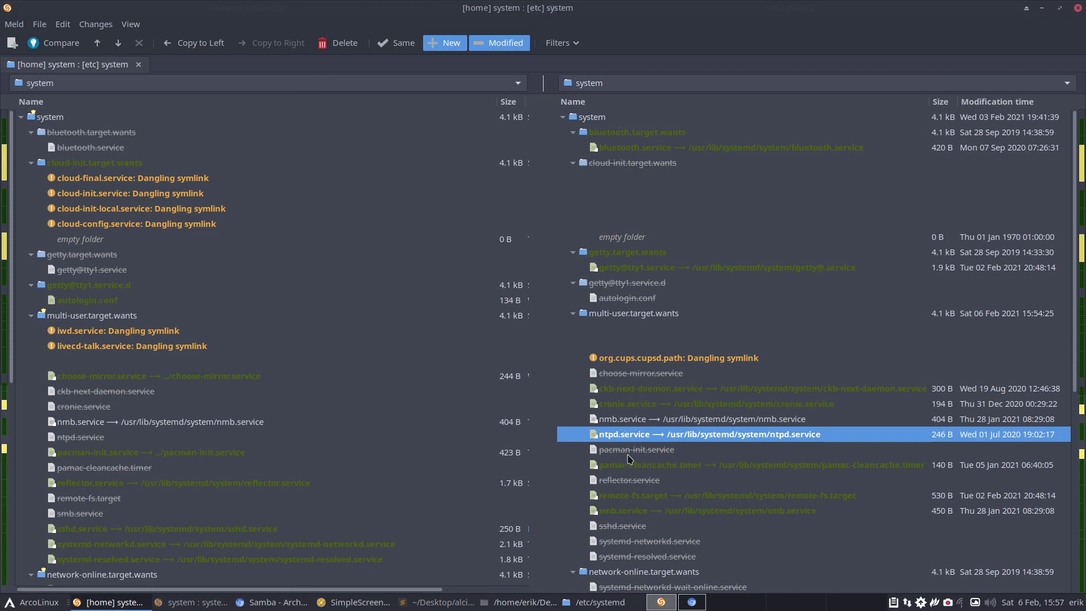
click(628, 451)
click(638, 495)
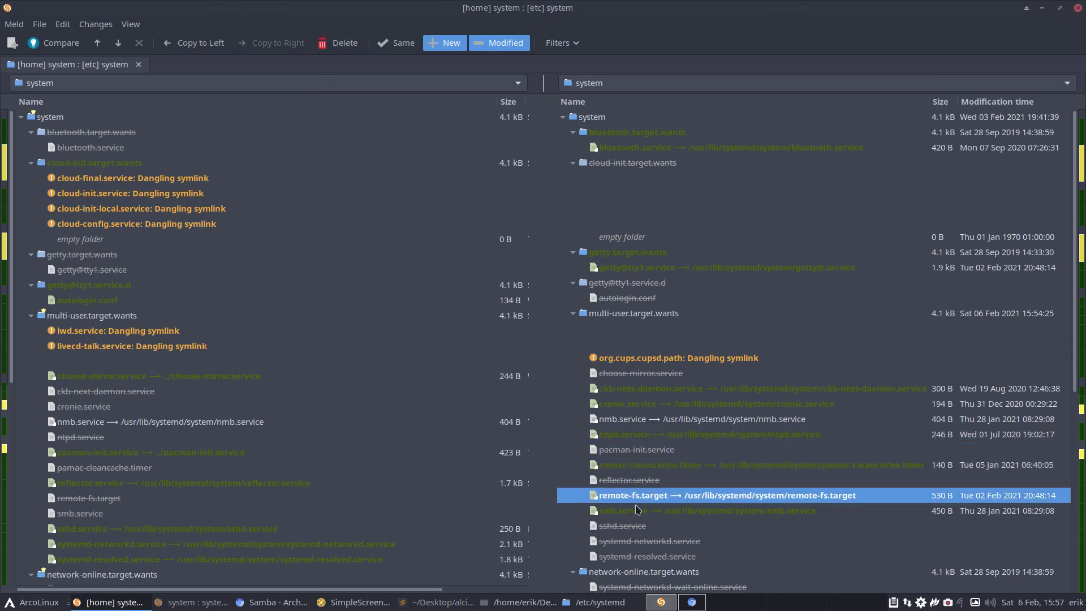
scroll(638, 502, down, 3)
Step: Copy smb.service to the home side, confirm nmb.service and smb.service there, then close Meld
click(640, 365)
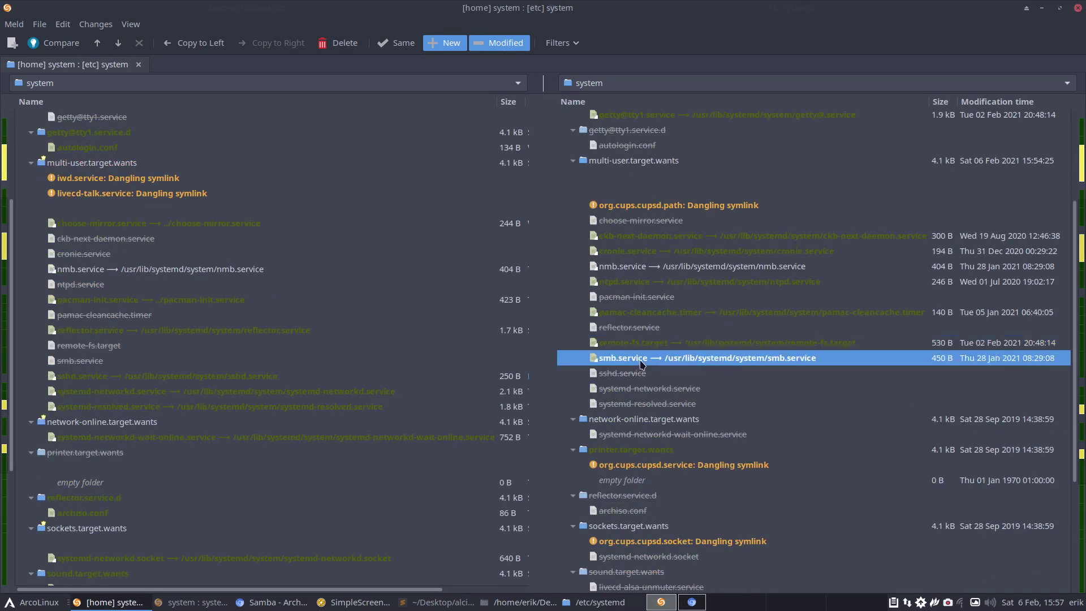
right_click(641, 365)
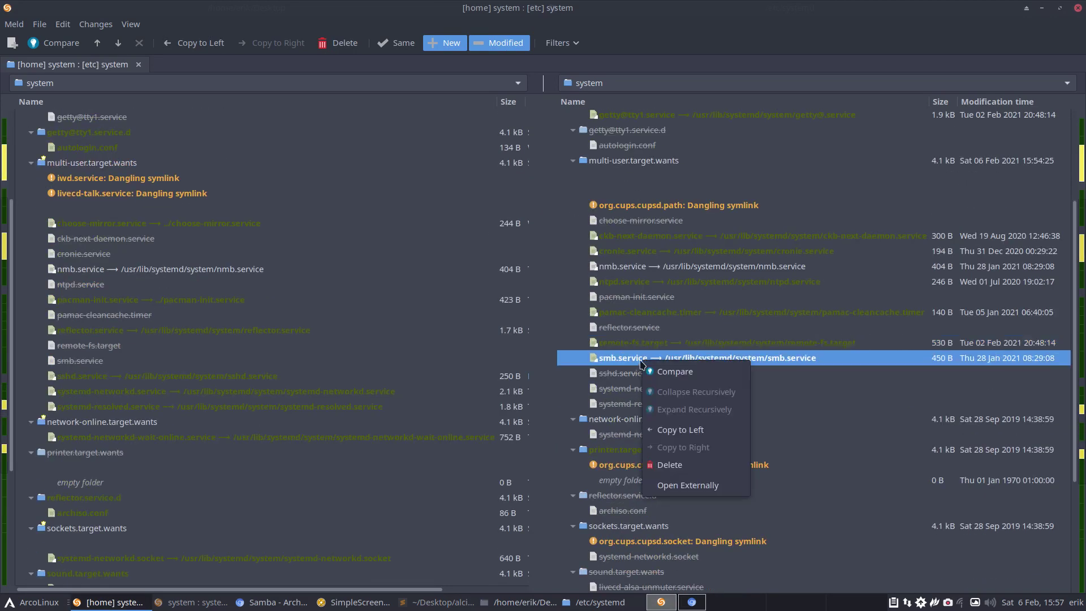
click(674, 431)
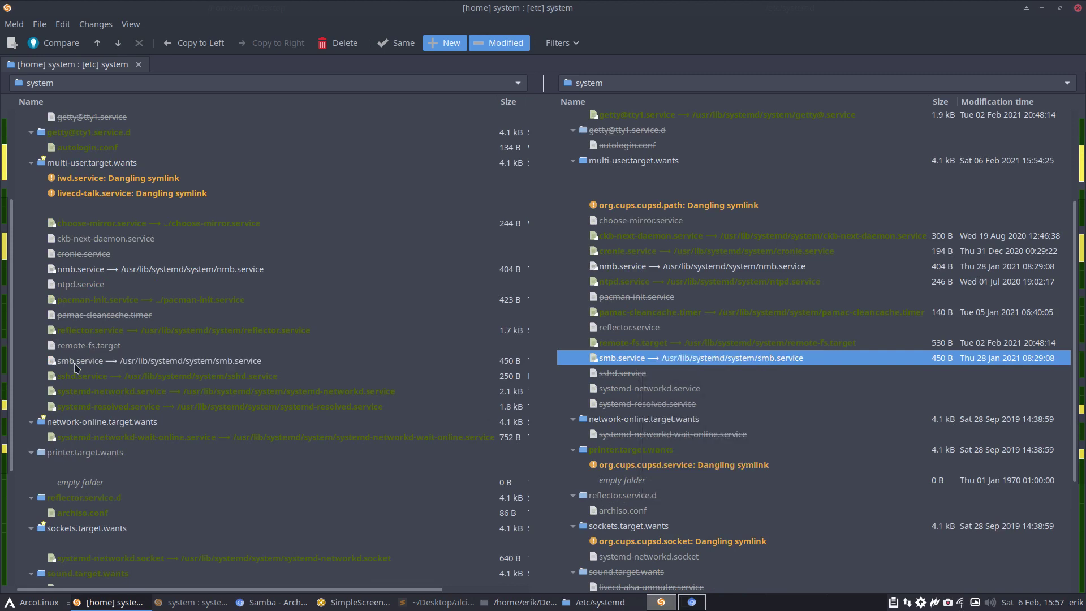
click(93, 270)
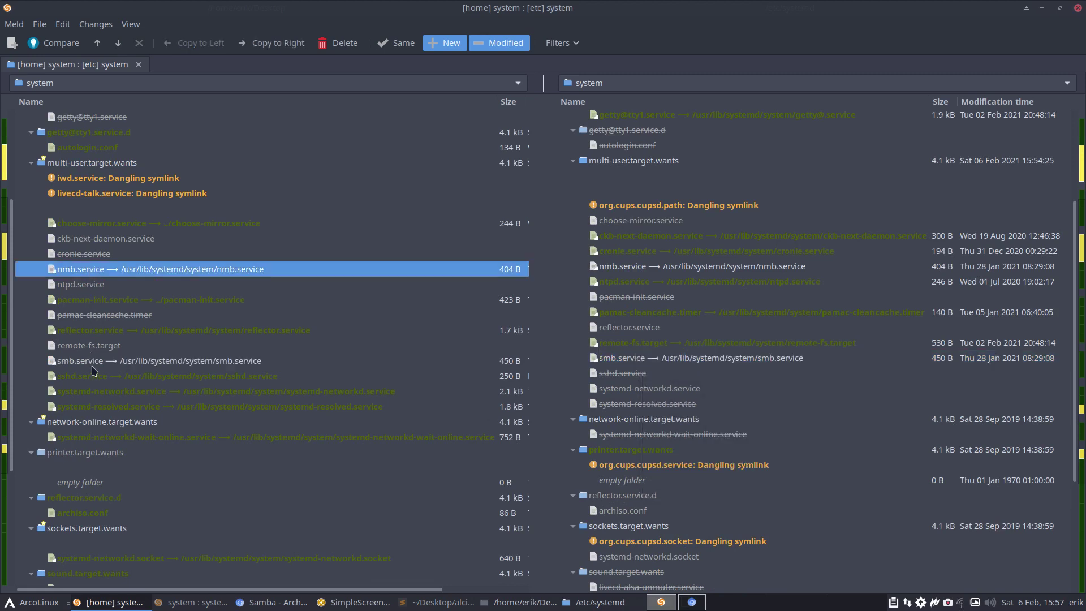
click(94, 364)
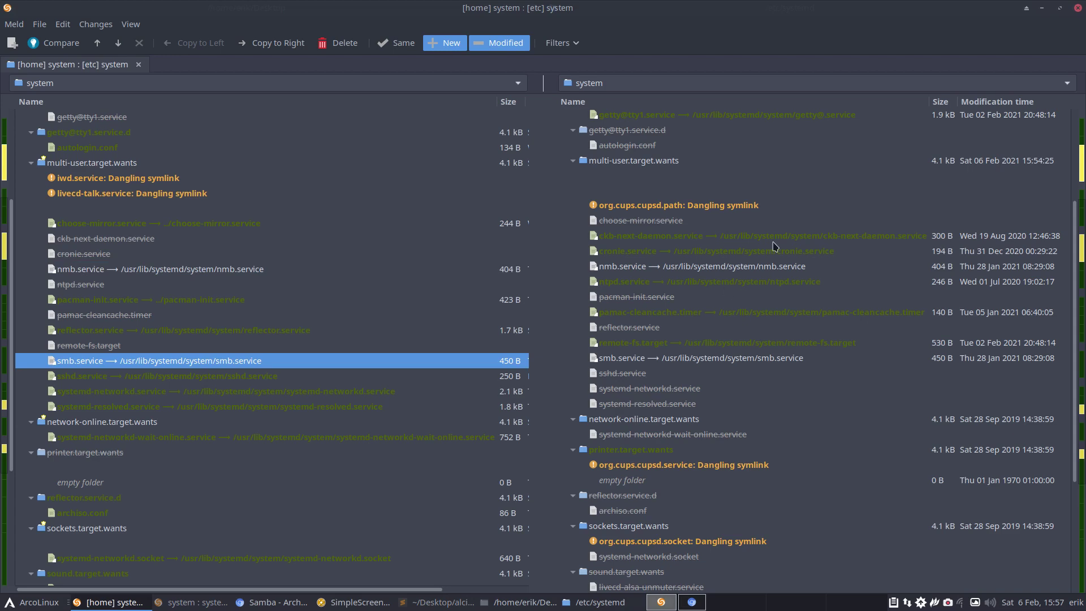
scroll(763, 392, down, 3)
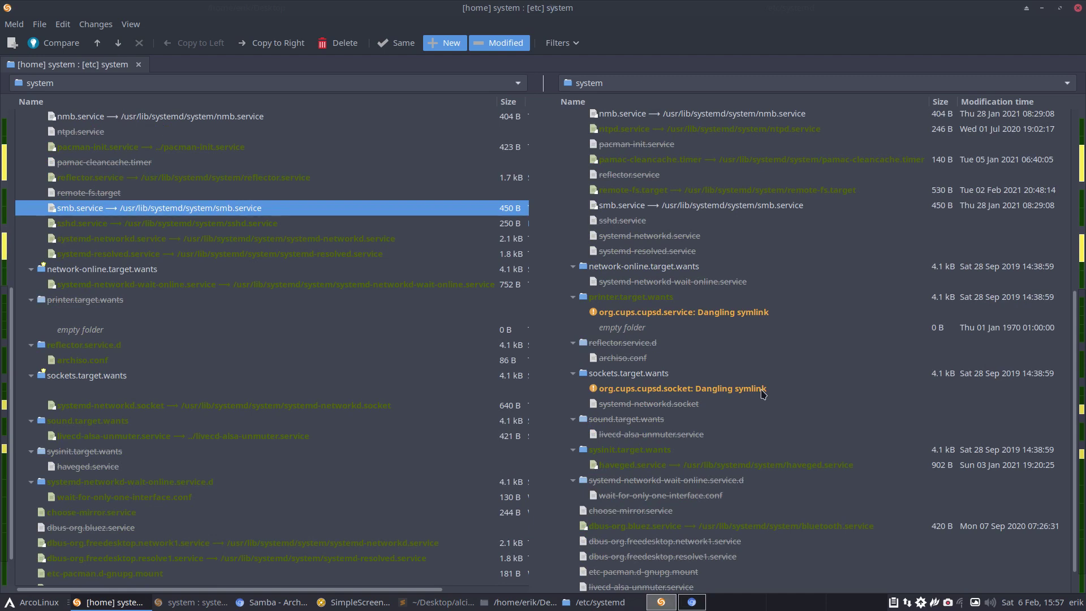
click(1079, 8)
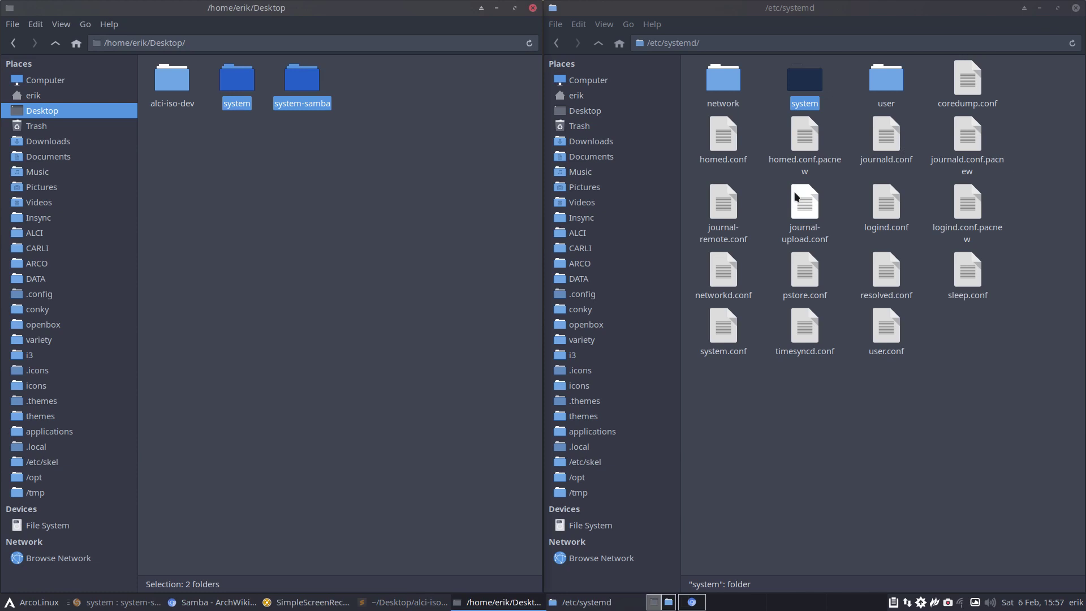
Step: Browse to alci-iso-dev/archiso/airootfs/etc/systemd/system in the left Thunar window
click(318, 179)
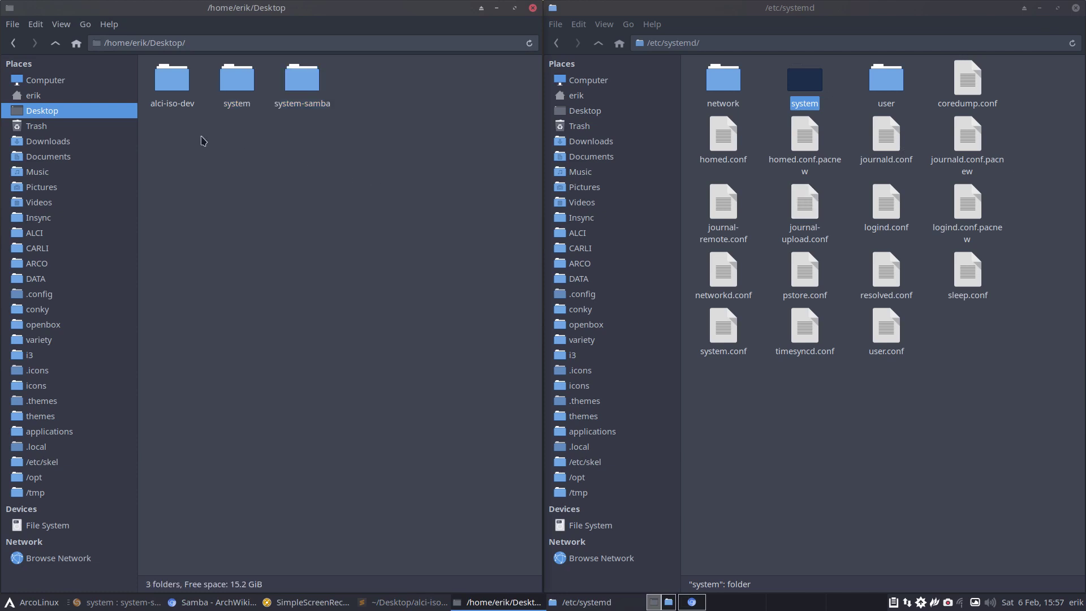
double_click(163, 95)
double_click(258, 82)
double_click(204, 82)
click(203, 83)
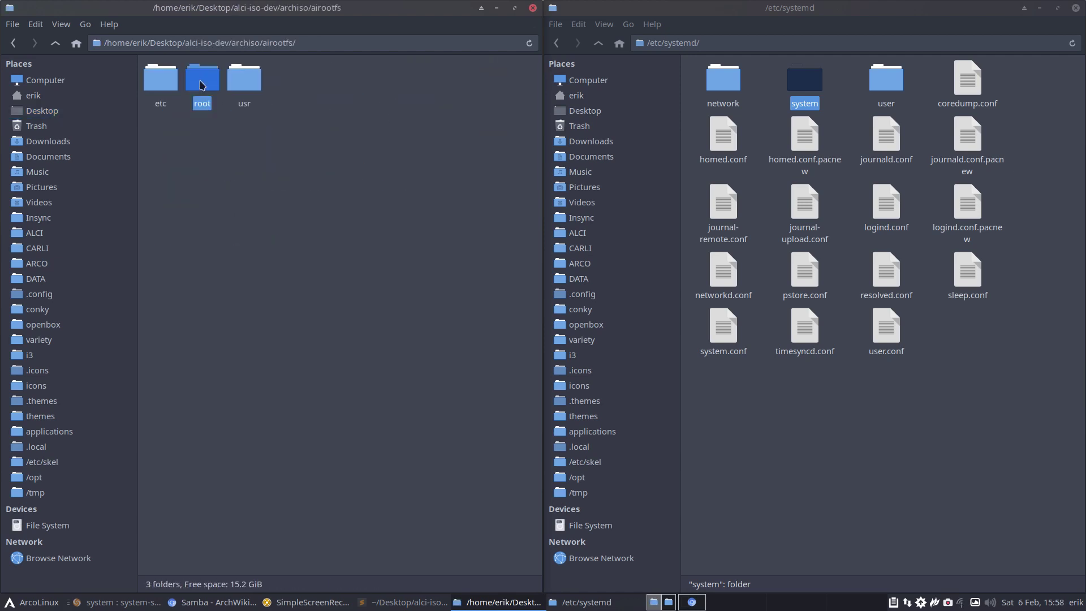
double_click(158, 85)
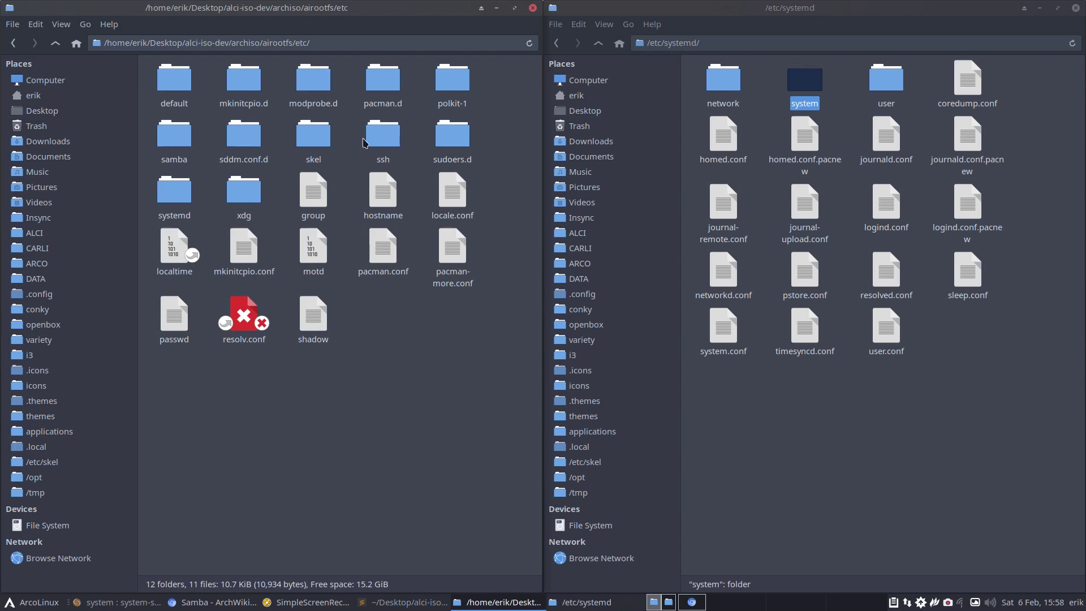
double_click(175, 195)
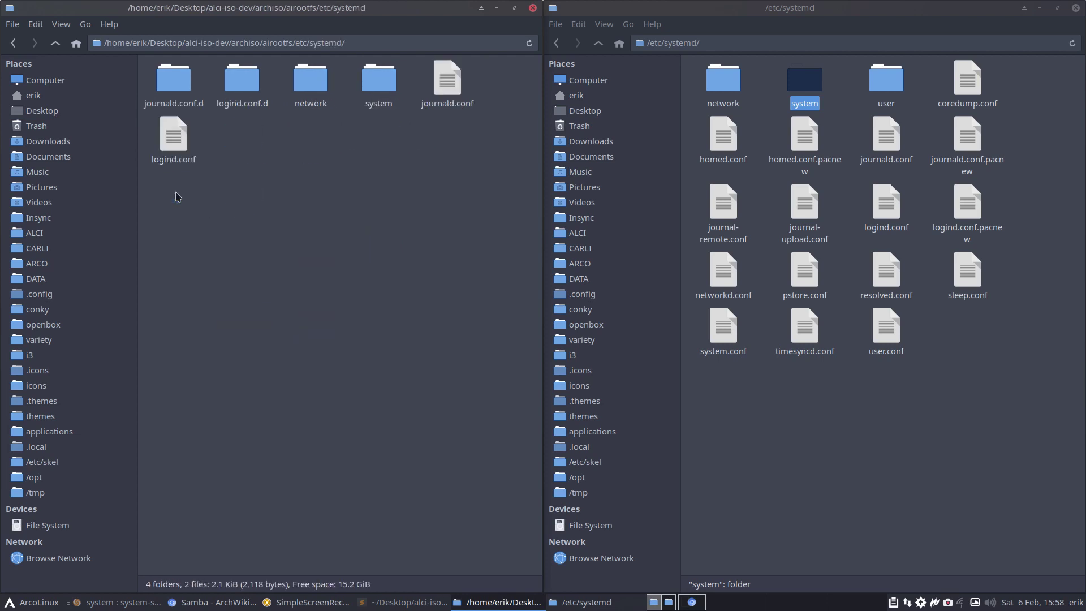
double_click(374, 84)
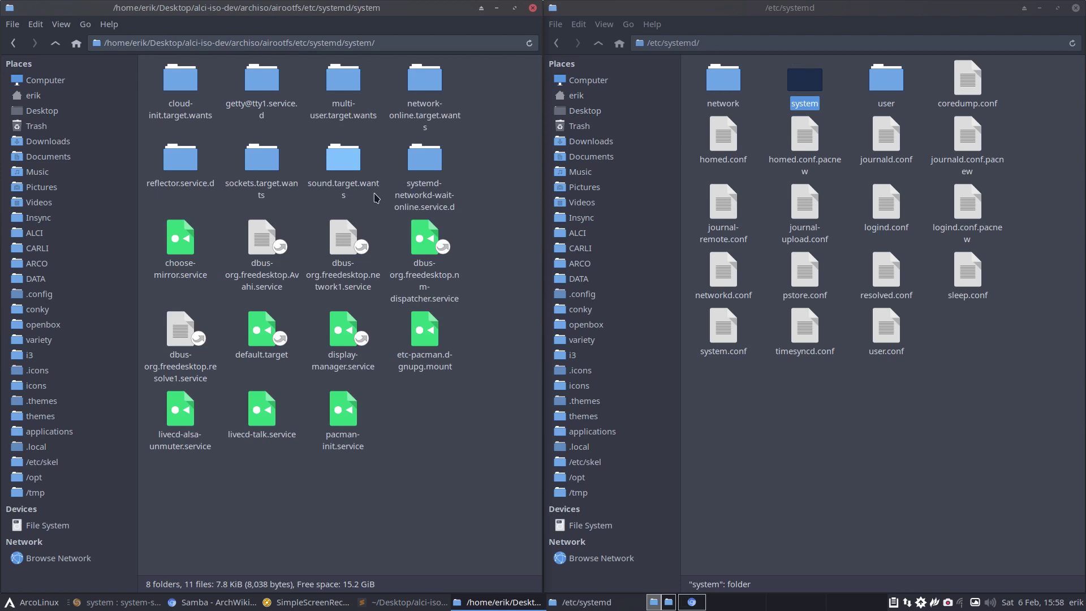